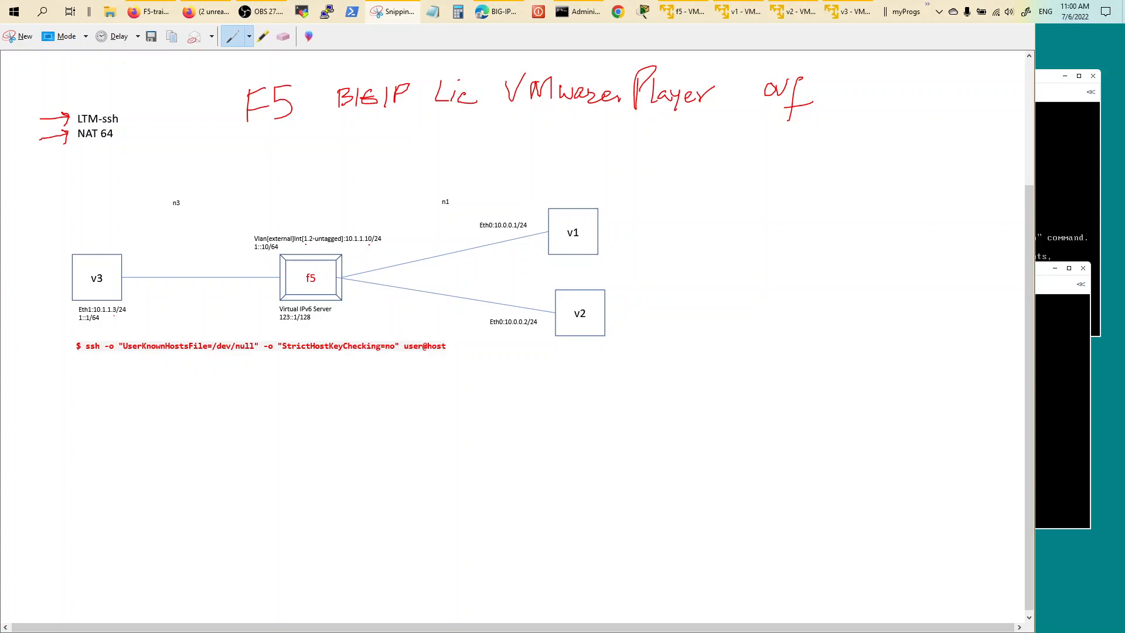
# Draw an arrow at the f5 label, write DC, S1 and S2, and add 'ssh' between the servers.
pyautogui.moveTo(311, 211); pyautogui.dragTo(308, 226)
pyautogui.moveTo(569, 167)
pyautogui.mouseDown()
pyautogui.moveTo(569, 191)
pyautogui.moveTo(582, 169)
pyautogui.moveTo(567, 192)
pyautogui.moveTo(613, 188)
pyautogui.mouseUp()
pyautogui.moveTo(624, 221)
pyautogui.mouseDown()
pyautogui.moveTo(618, 240)
pyautogui.moveTo(634, 244)
pyautogui.mouseUp()
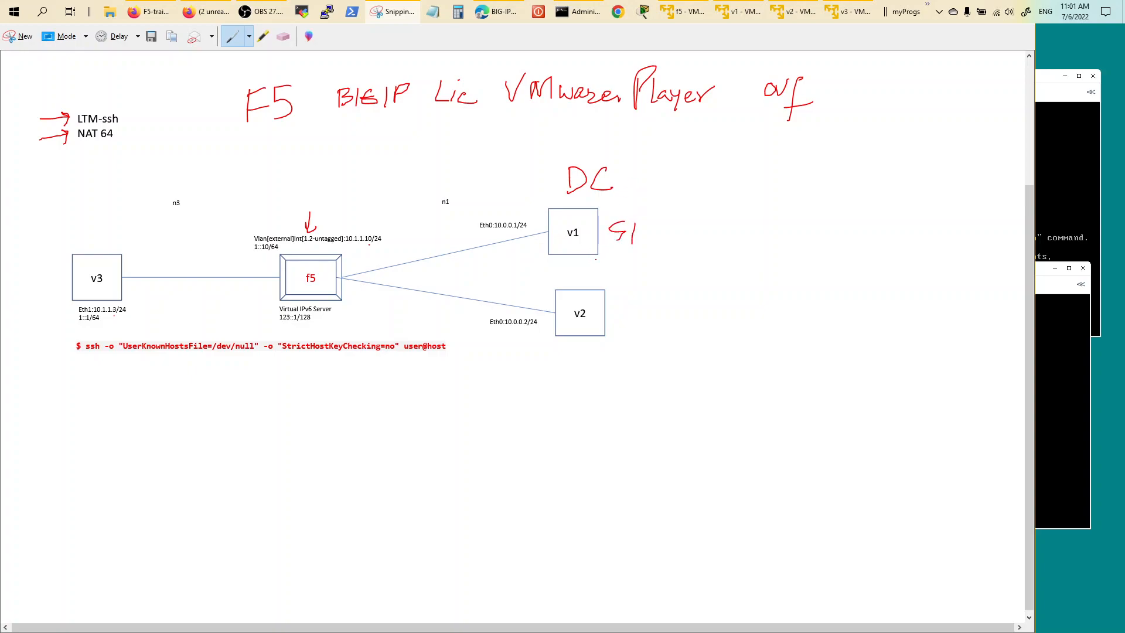
pyautogui.moveTo(637, 301)
pyautogui.mouseDown()
pyautogui.moveTo(625, 319)
pyautogui.moveTo(663, 315)
pyautogui.mouseUp()
pyautogui.moveTo(649, 263)
pyautogui.mouseDown()
pyautogui.moveTo(638, 279)
pyautogui.moveTo(674, 280)
pyautogui.mouseUp()
# Bracket the ssh command and write 'root default →' under the title.
pyautogui.moveTo(63, 343)
pyautogui.mouseDown()
pyautogui.moveTo(66, 366)
pyautogui.moveTo(463, 371)
pyautogui.moveTo(452, 371)
pyautogui.mouseUp()
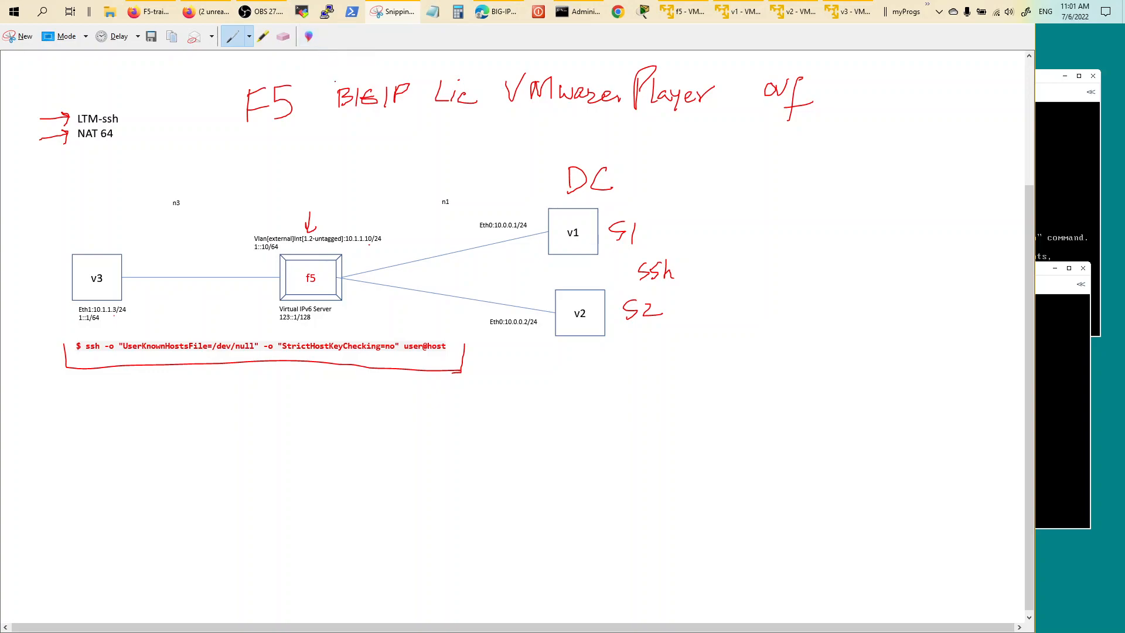
pyautogui.moveTo(314, 130)
pyautogui.mouseDown()
pyautogui.moveTo(359, 121)
pyautogui.moveTo(389, 138)
pyautogui.moveTo(409, 123)
pyautogui.moveTo(400, 145)
pyautogui.mouseUp()
pyautogui.moveTo(402, 134); pyautogui.dragTo(425, 136)
pyautogui.moveTo(429, 122)
pyautogui.mouseDown()
pyautogui.moveTo(431, 136)
pyautogui.moveTo(435, 127)
pyautogui.moveTo(482, 144)
pyautogui.mouseUp()
pyautogui.moveTo(481, 133); pyautogui.dragTo(529, 136)
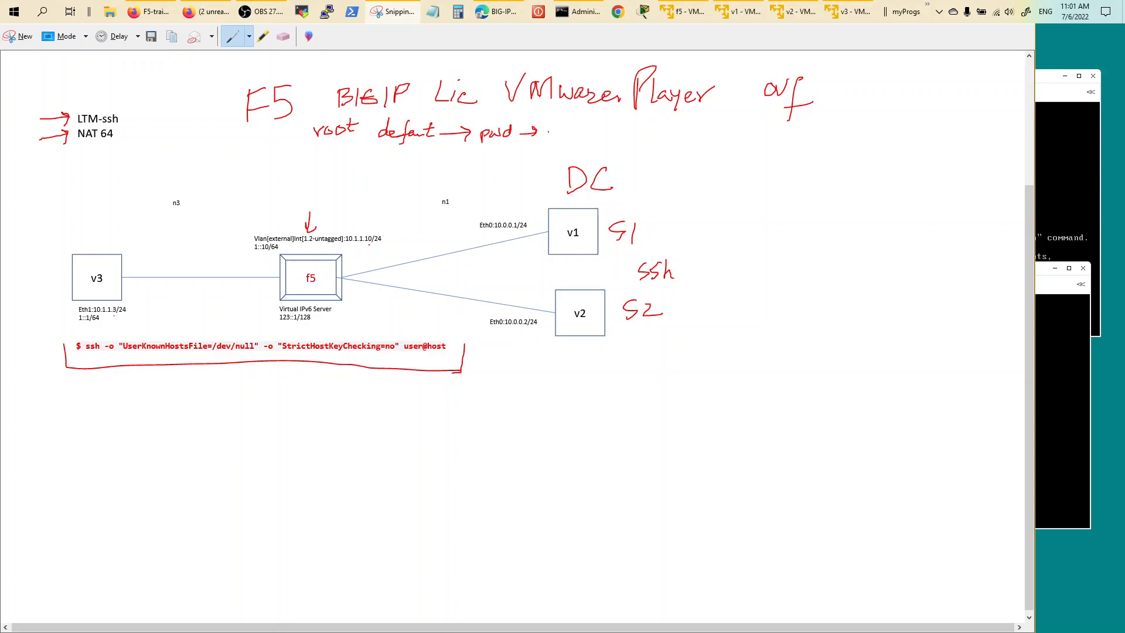
# Finish writing 'pwd' and underline 'root' and 'admin' in red.
pyautogui.moveTo(559, 130)
pyautogui.mouseDown()
pyautogui.moveTo(567, 137)
pyautogui.moveTo(542, 134)
pyautogui.moveTo(603, 142)
pyautogui.mouseUp()
pyautogui.moveTo(330, 148); pyautogui.dragTo(353, 141)
pyautogui.moveTo(546, 147)
pyautogui.mouseDown()
pyautogui.moveTo(640, 145)
pyautogui.moveTo(669, 130)
pyautogui.moveTo(689, 165)
pyautogui.moveTo(728, 150)
pyautogui.mouseUp()
pyautogui.moveTo(331, 148)
pyautogui.mouseDown()
pyautogui.moveTo(311, 147)
pyautogui.moveTo(344, 144)
pyautogui.moveTo(309, 137)
pyautogui.mouseUp()
# Write 'chi → mgmt IP/config' on the line below.
pyautogui.moveTo(226, 152); pyautogui.dragTo(229, 166)
pyautogui.moveTo(231, 142)
pyautogui.mouseDown()
pyautogui.moveTo(238, 165)
pyautogui.moveTo(290, 165)
pyautogui.mouseUp()
pyautogui.click(252, 145)
pyautogui.moveTo(280, 159)
pyautogui.mouseDown()
pyautogui.moveTo(281, 171)
pyautogui.moveTo(322, 165)
pyautogui.moveTo(332, 187)
pyautogui.moveTo(376, 170)
pyautogui.mouseUp()
pyautogui.moveTo(369, 162); pyautogui.dragTo(405, 174)
pyautogui.moveTo(407, 156)
pyautogui.mouseDown()
pyautogui.moveTo(414, 182)
pyautogui.moveTo(461, 176)
pyautogui.moveTo(463, 186)
pyautogui.mouseUp()
pyautogui.moveTo(459, 173)
pyautogui.mouseDown()
pyautogui.moveTo(475, 183)
pyautogui.moveTo(505, 176)
pyautogui.mouseUp()
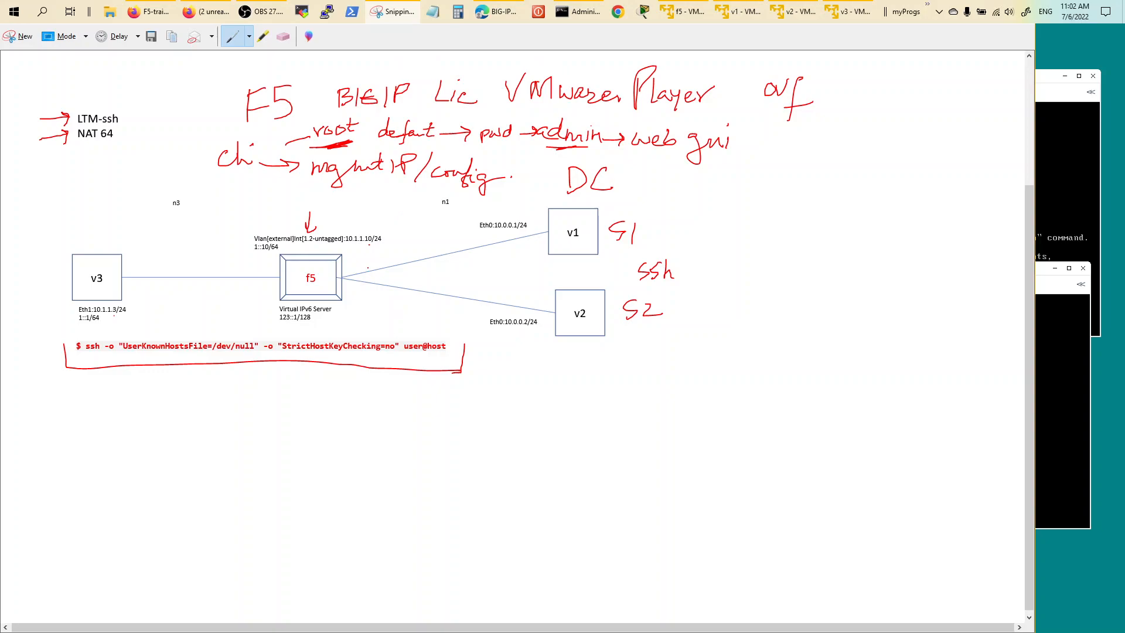
# On the f5 console, quit tmsh and start a fresh tmsh session.
pyautogui.click(680, 12)
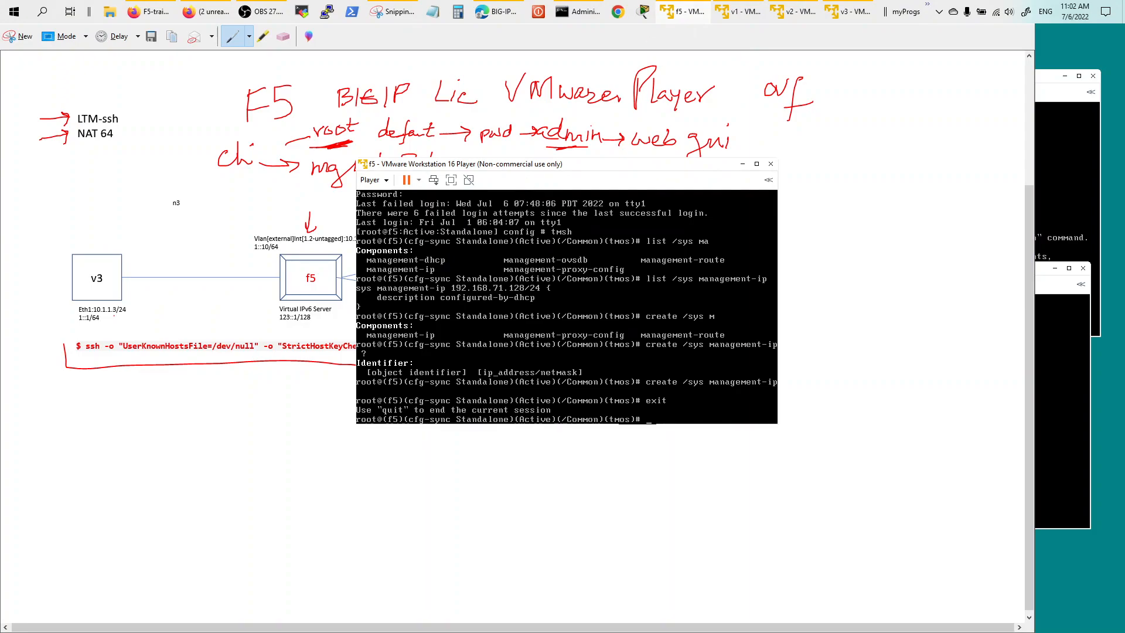
pyautogui.press('Return')
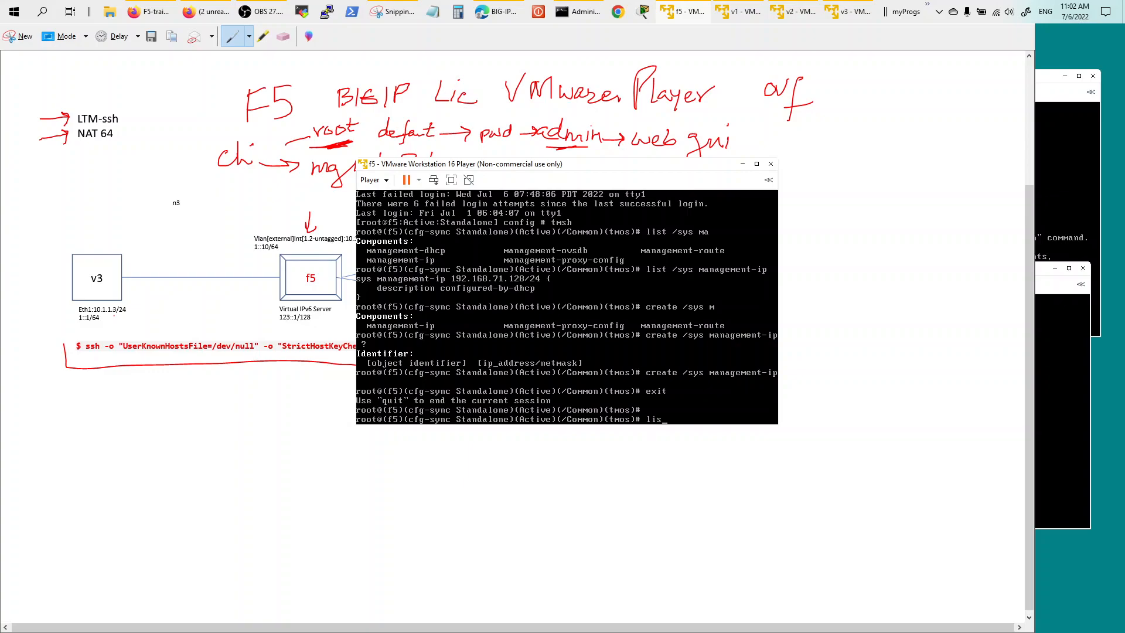
pyautogui.write('quit')
pyautogui.press('Return')
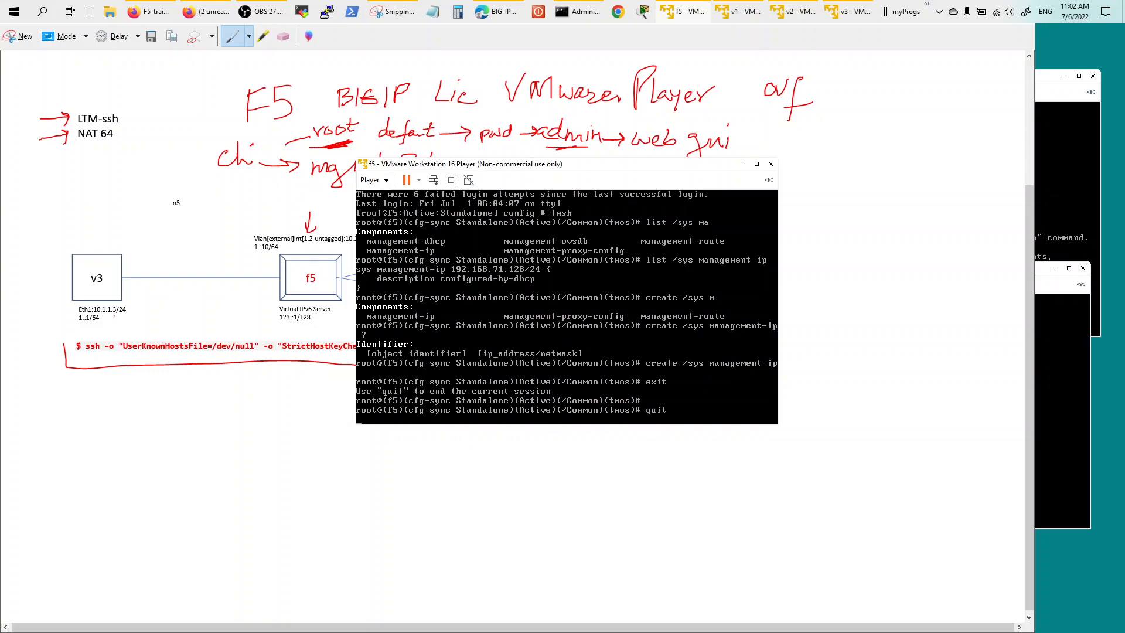
pyautogui.press('Return')
pyautogui.press('Return')
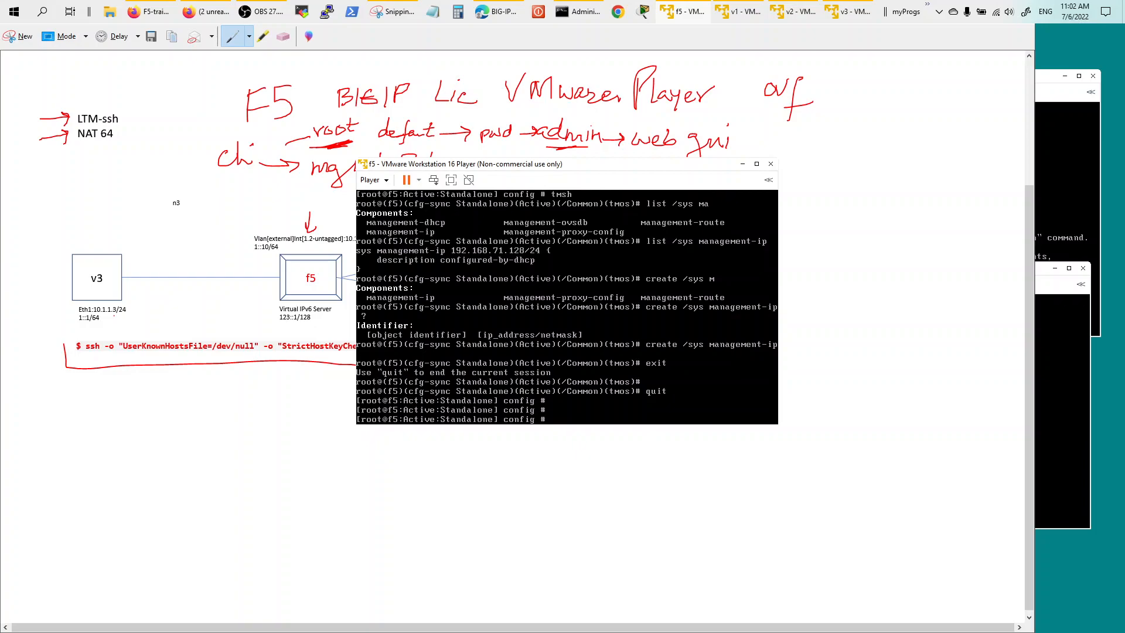
pyautogui.write('tmsh')
pyautogui.press('Return')
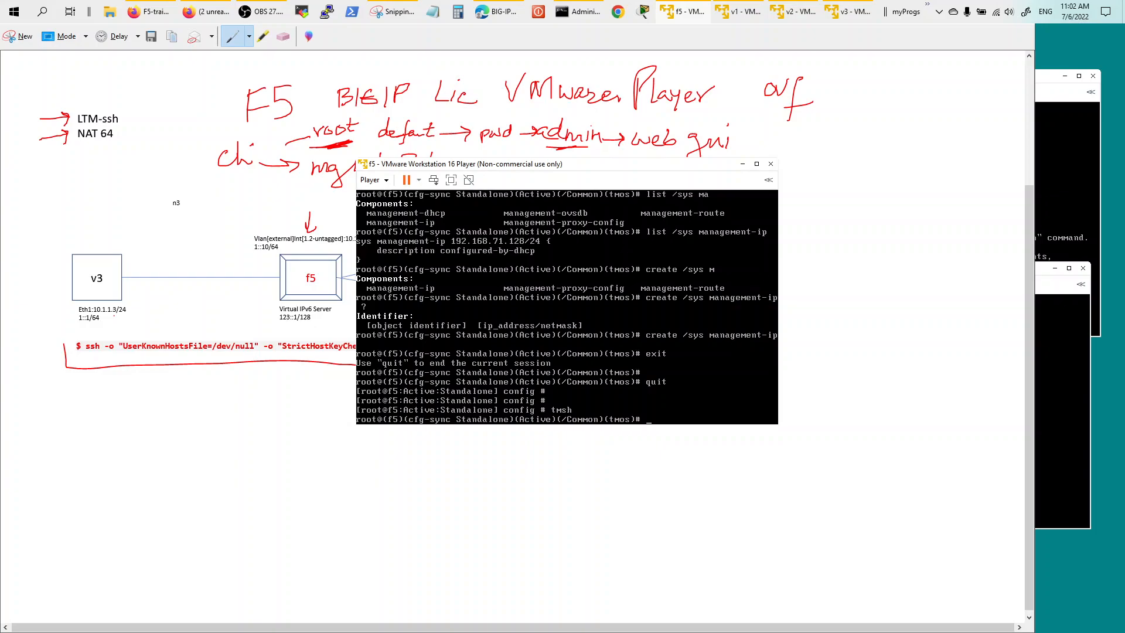
# List /sys management-ip, showing 192.168.71.128/24 configured by DHCP.
pyautogui.write('list /sys m')
pyautogui.press('Tab')
pyautogui.write('ip')
pyautogui.press('Return')
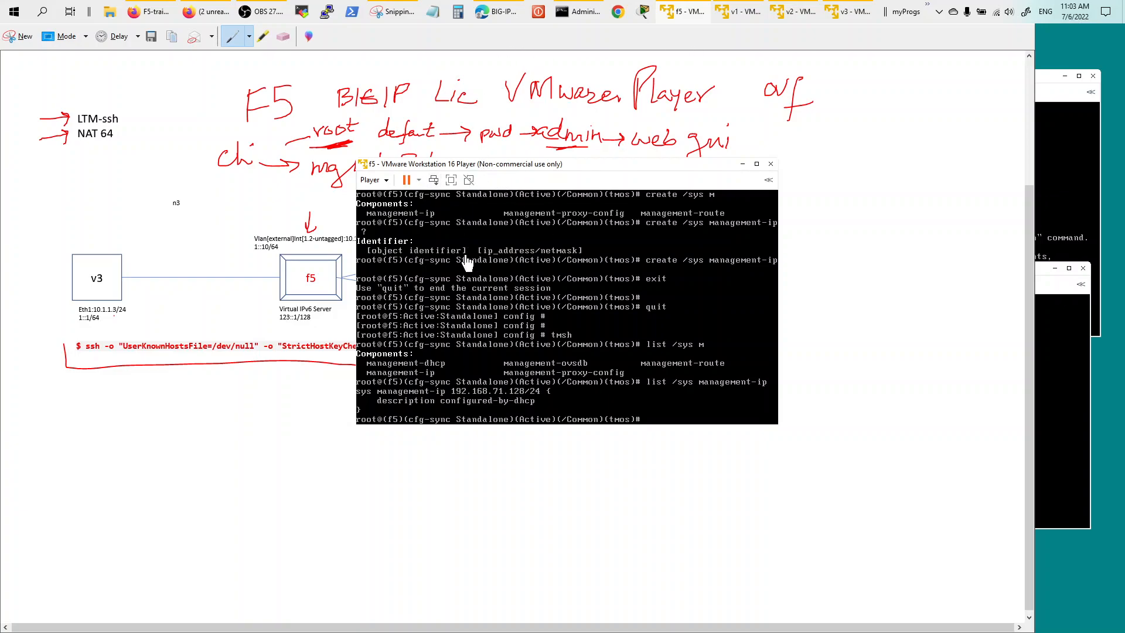
pyautogui.click(386, 182)
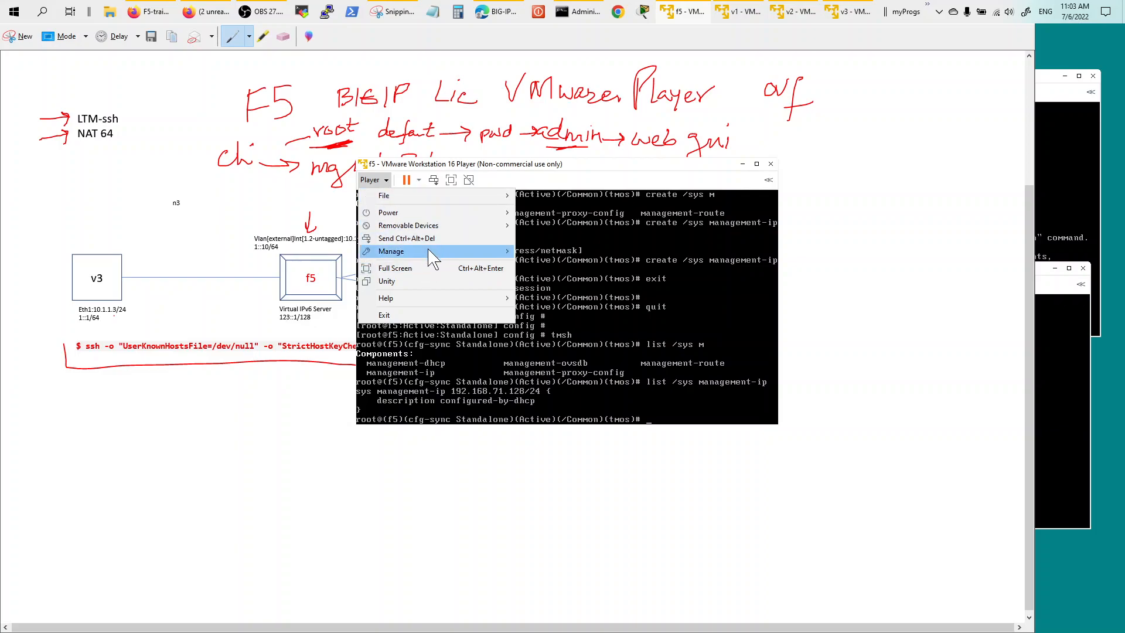
pyautogui.moveTo(432, 254)
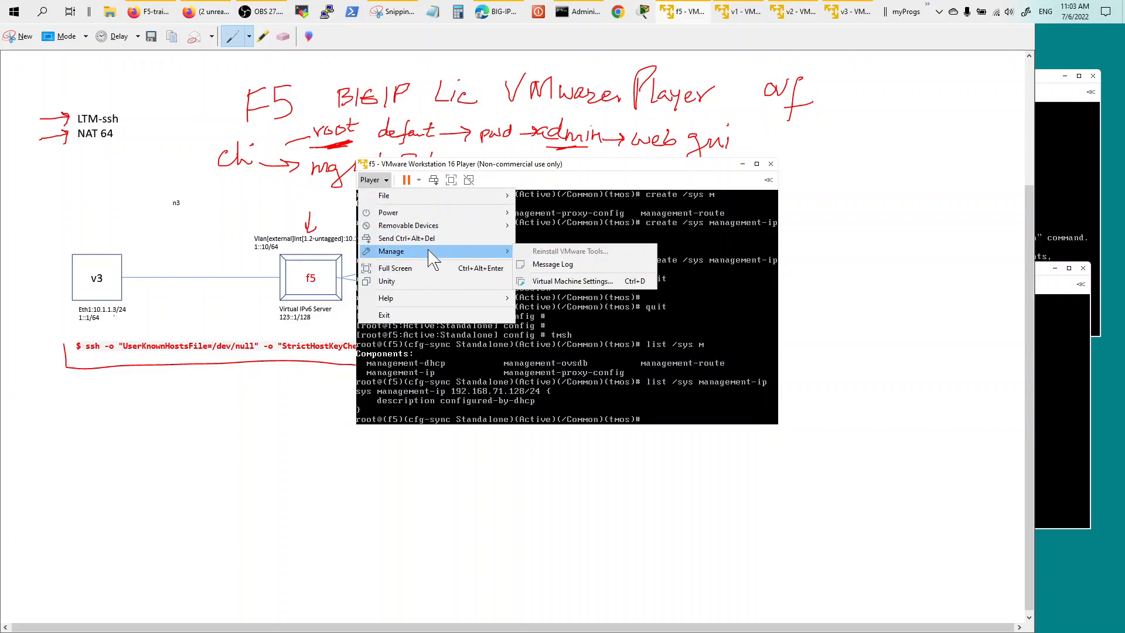
pyautogui.click(569, 283)
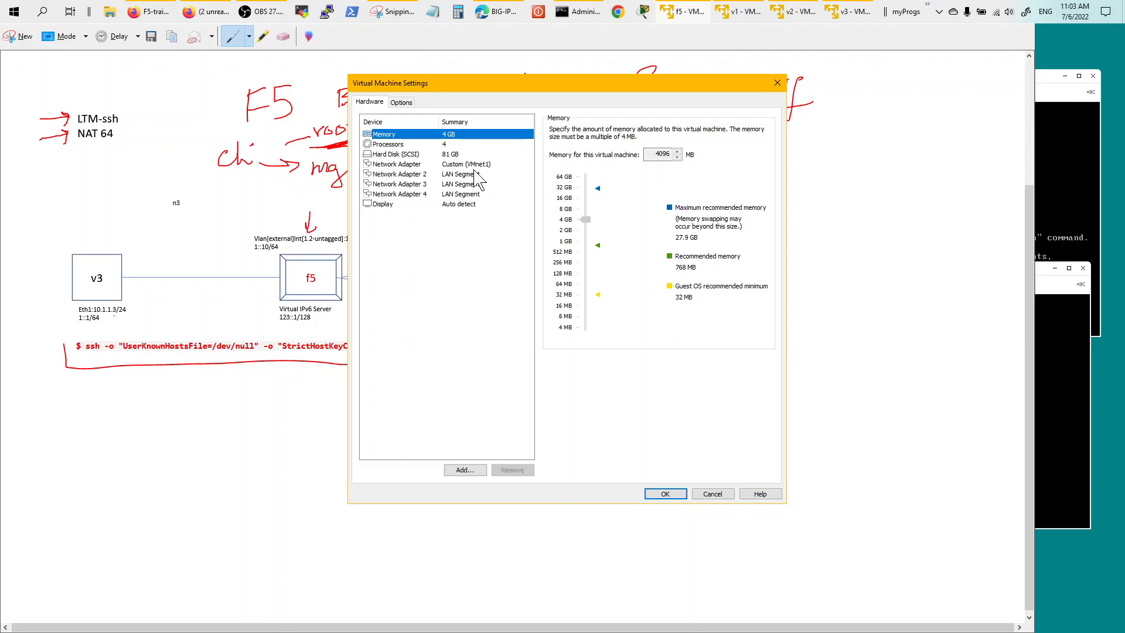
pyautogui.click(420, 165)
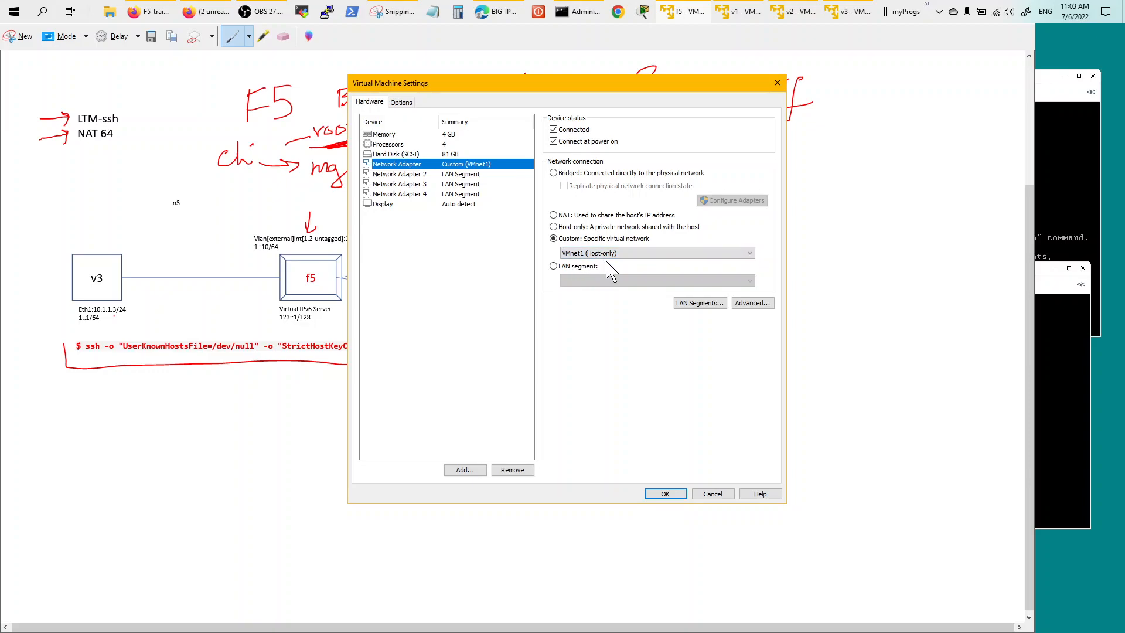
pyautogui.click(721, 496)
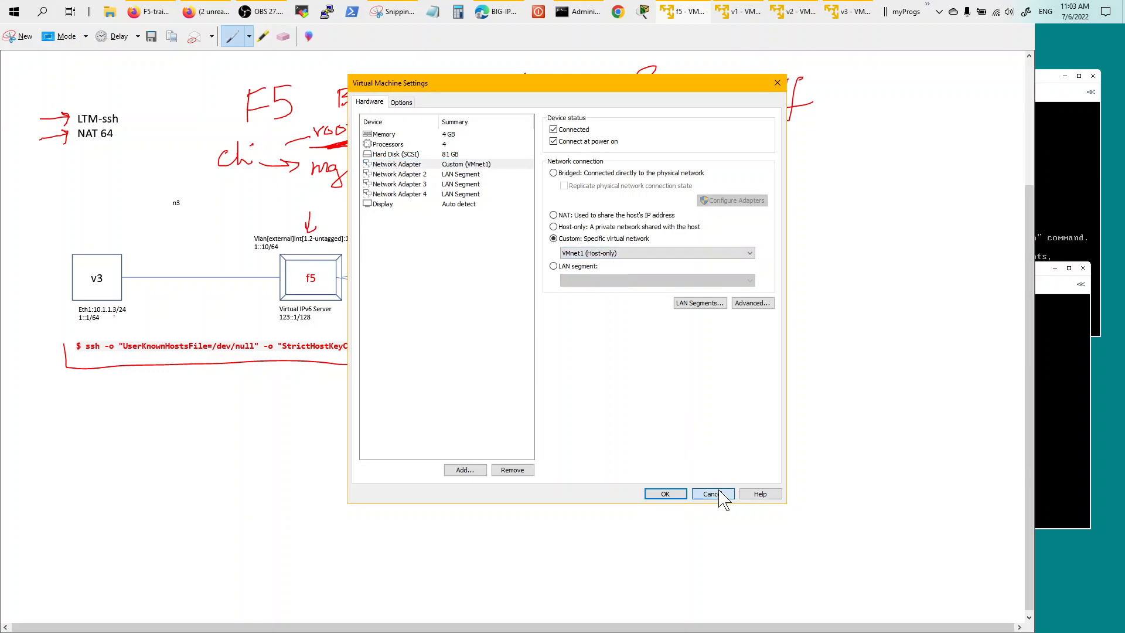
pyautogui.click(586, 24)
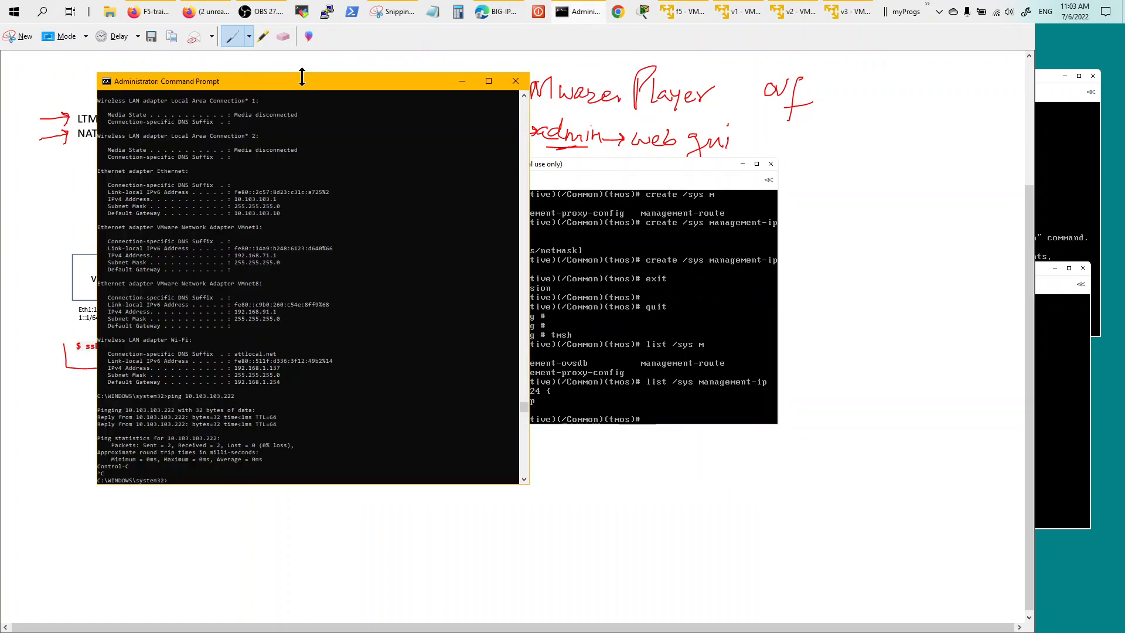
# Check the VMnet1 adapter address, then ping 192.168.71.128 and get replies.
pyautogui.moveTo(284, 85); pyautogui.dragTo(902, 145)
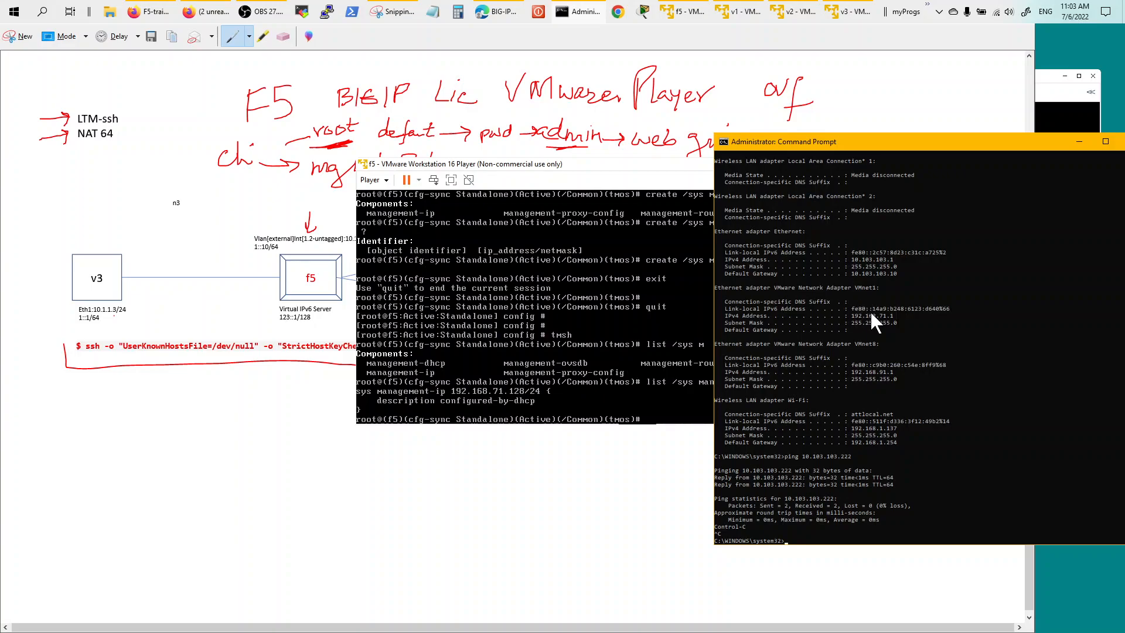
pyautogui.click(853, 315)
pyautogui.moveTo(774, 286); pyautogui.dragTo(785, 288)
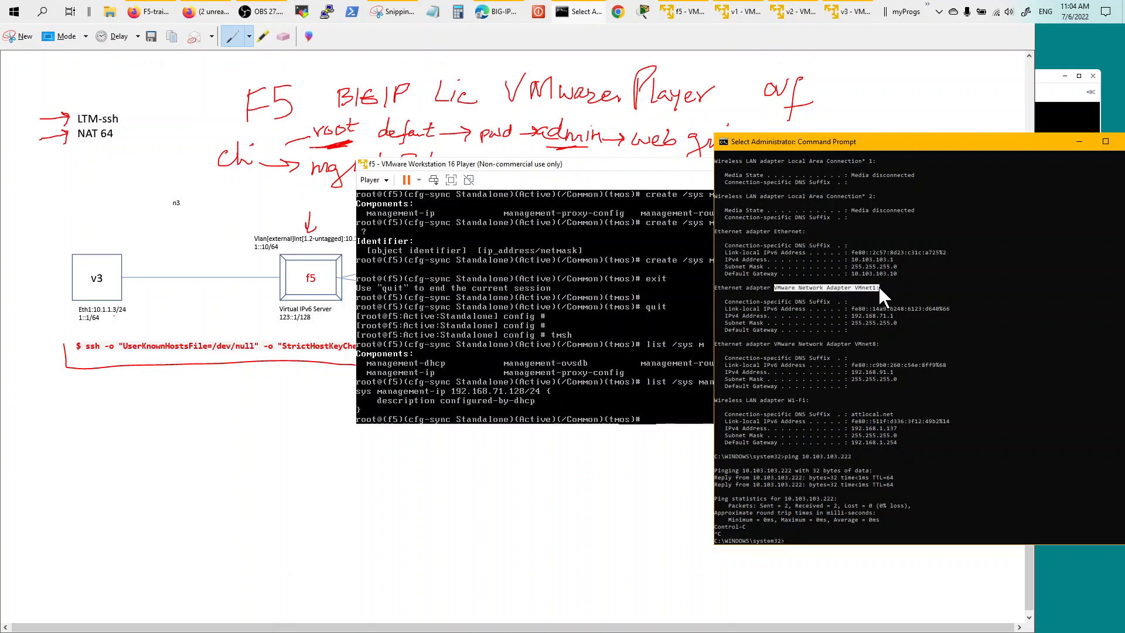
pyautogui.click(910, 379)
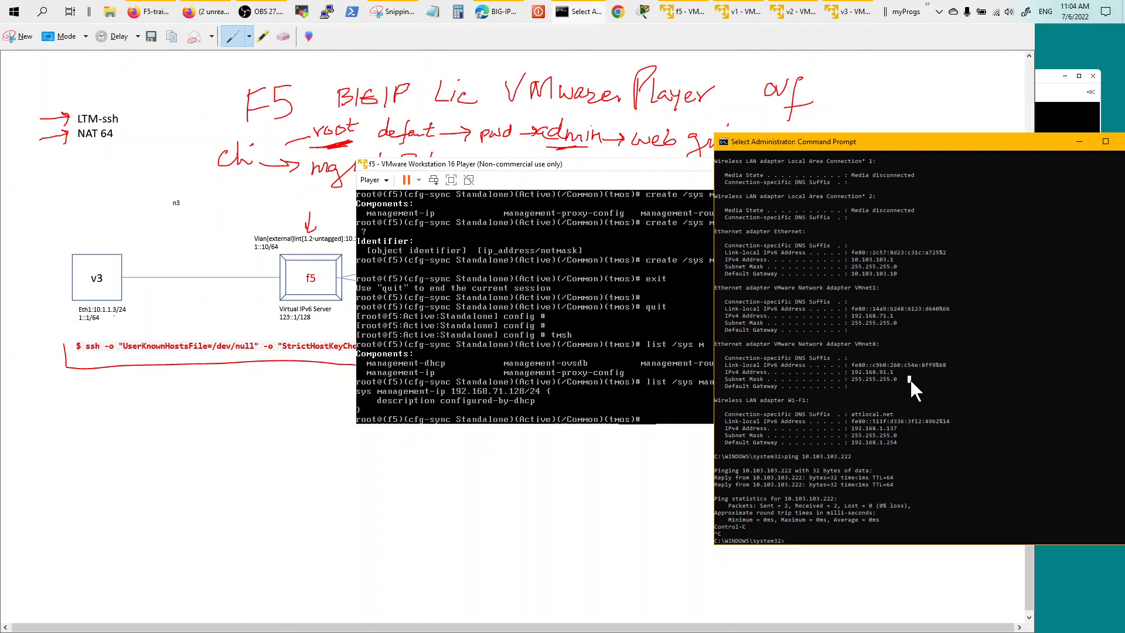
pyautogui.write('ping 192.168.71.128')
pyautogui.press('Return')
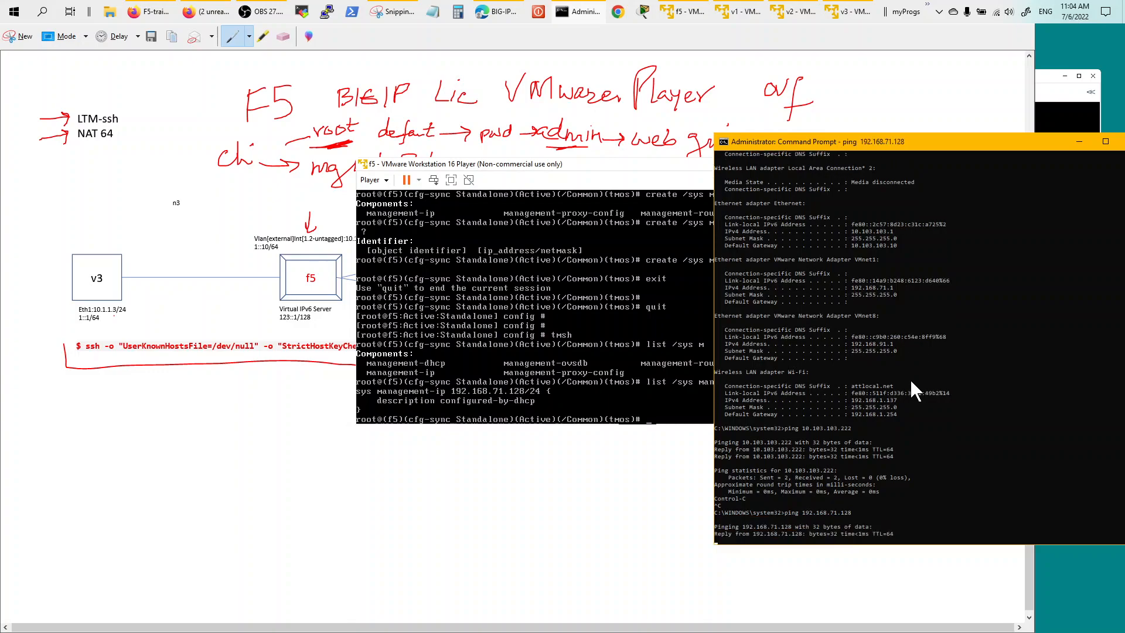
# Run 'create /sys management-ip' in the f5's tmsh, then return to the whiteboard.
pyautogui.click(1078, 143)
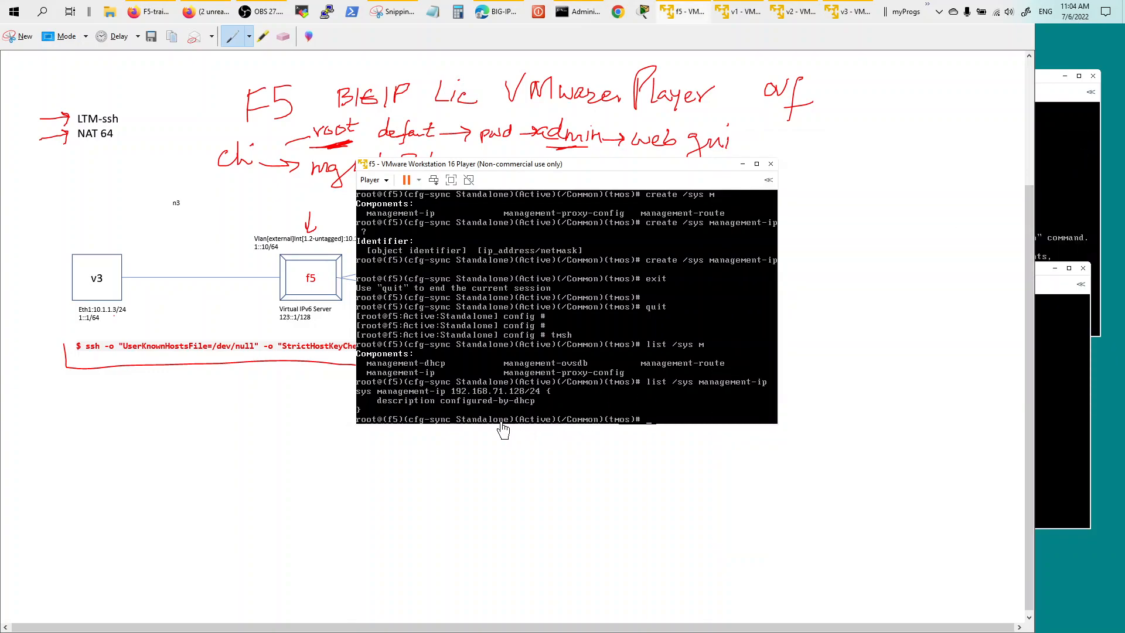
pyautogui.click(666, 380)
pyautogui.write('create /sys man')
pyautogui.press('Tab')
pyautogui.write('ip')
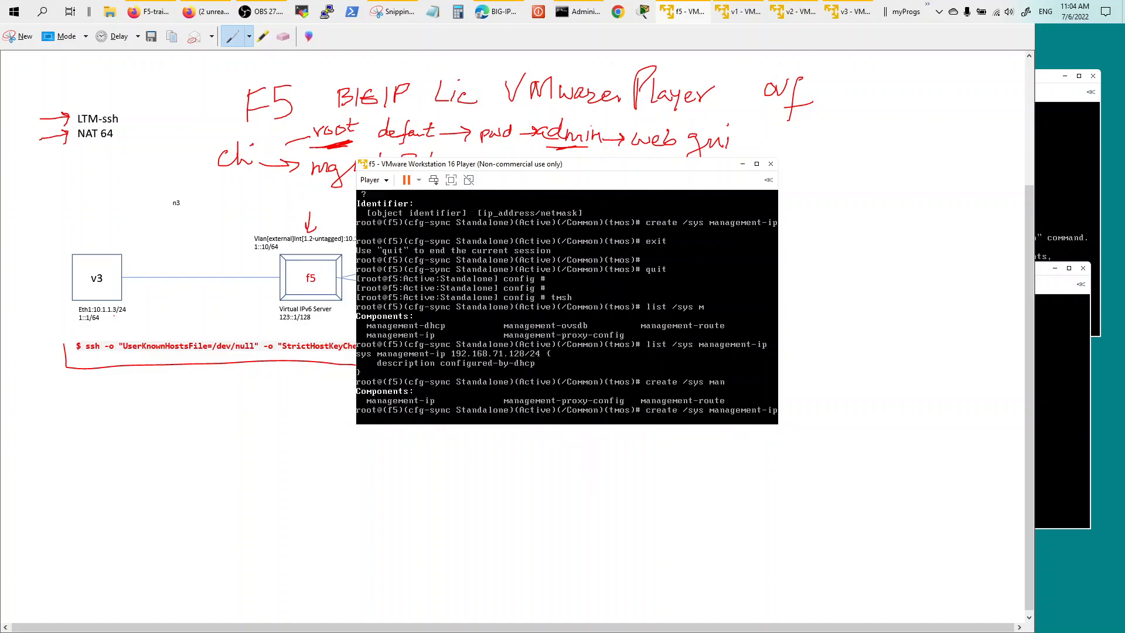
pyautogui.press('Return')
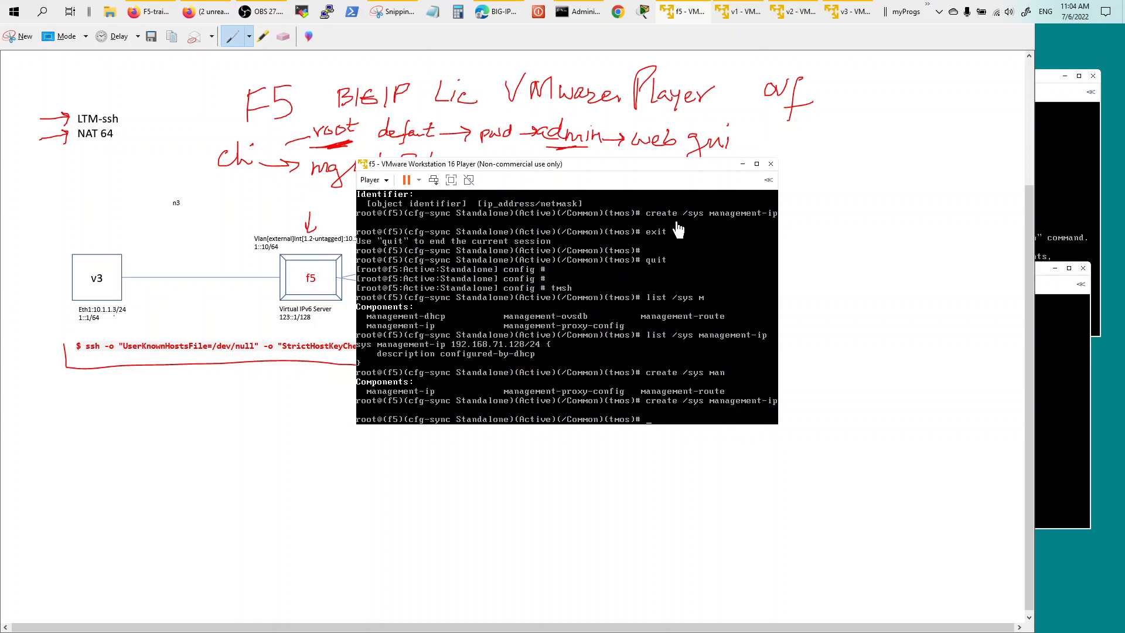
pyautogui.click(851, 57)
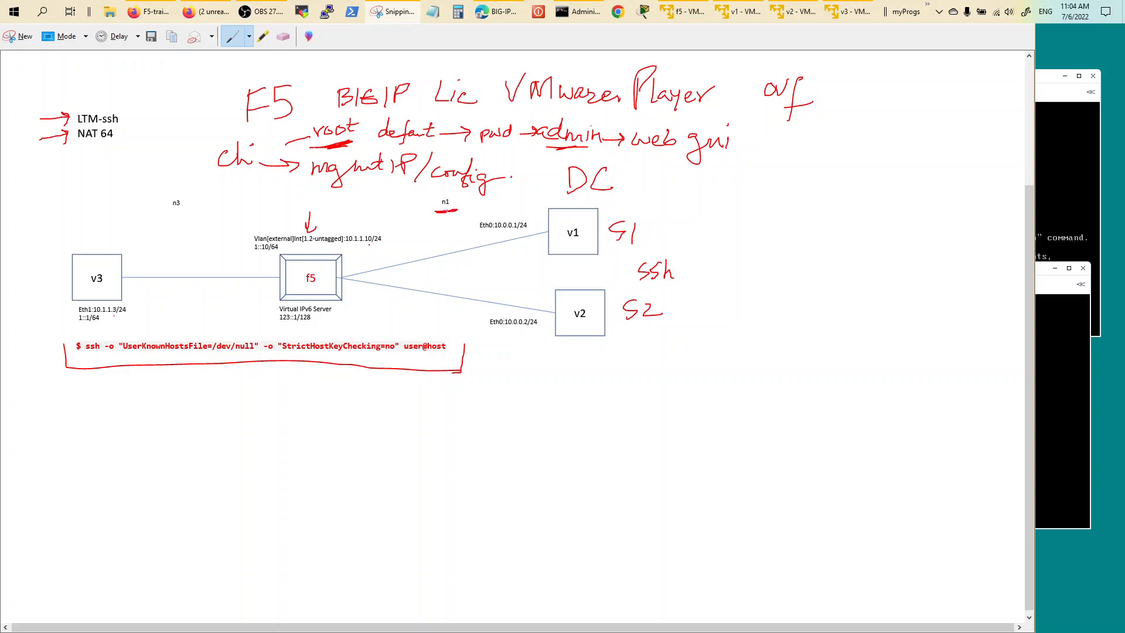
# Mark the n1 and n3 network labels on the diagram in red.
pyautogui.moveTo(168, 217); pyautogui.dragTo(177, 216)
pyautogui.moveTo(453, 189); pyautogui.dragTo(462, 195)
pyautogui.moveTo(151, 203)
pyautogui.mouseDown()
pyautogui.moveTo(191, 232)
pyautogui.moveTo(170, 190)
pyautogui.mouseUp()
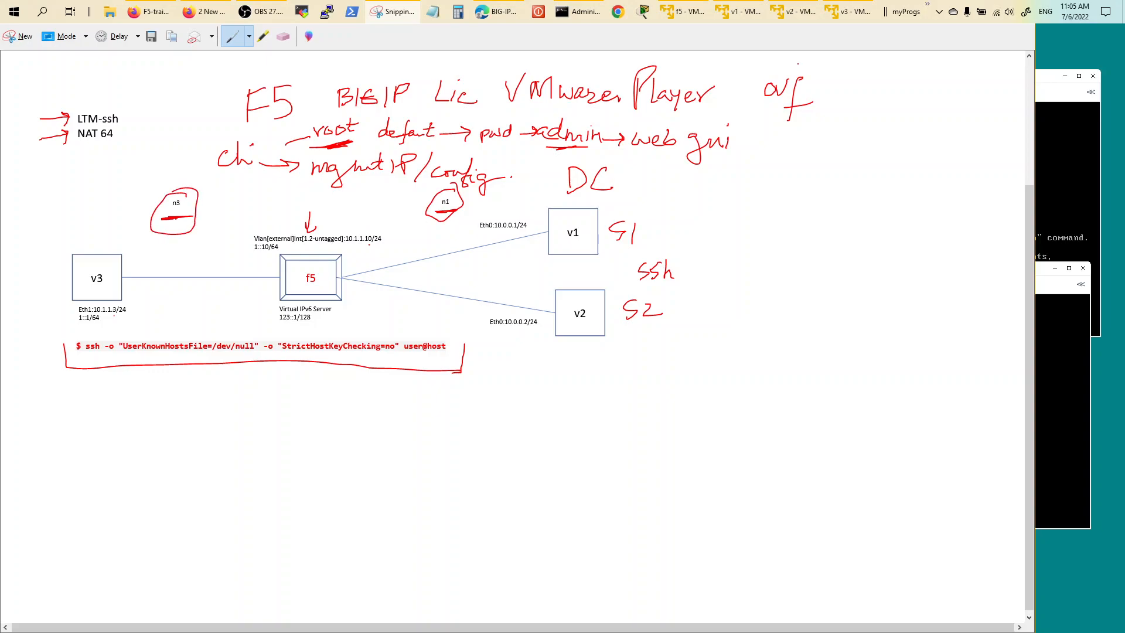
# In the f5 VM settings, check that adapters 2 and 3 use LAN segments n1 and n3, then cancel.
pyautogui.click(691, 15)
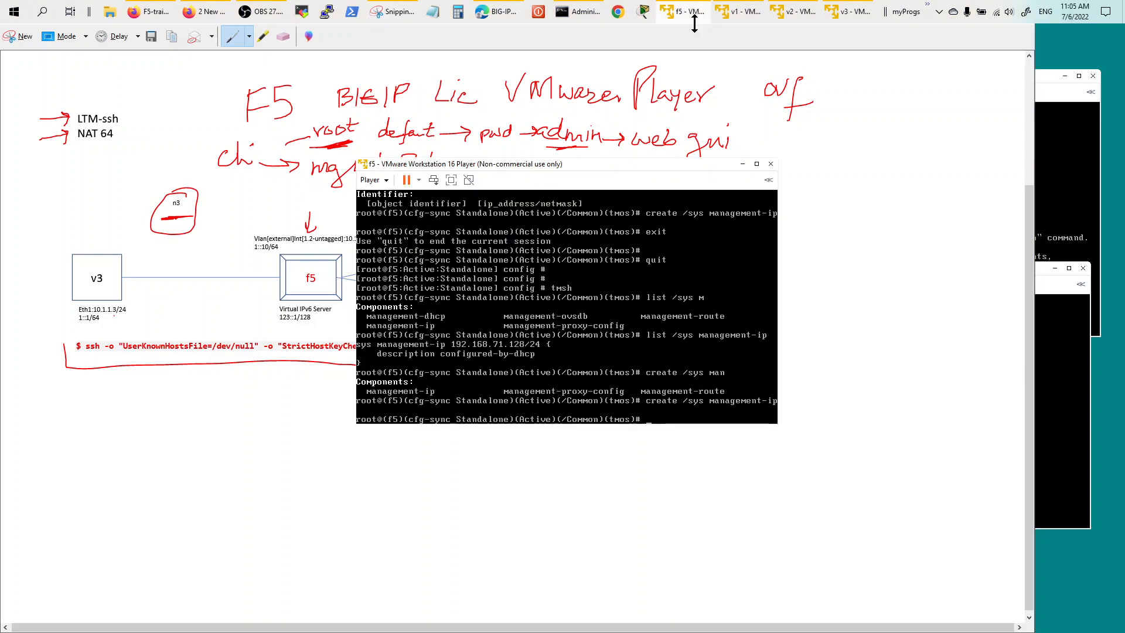
pyautogui.click(372, 180)
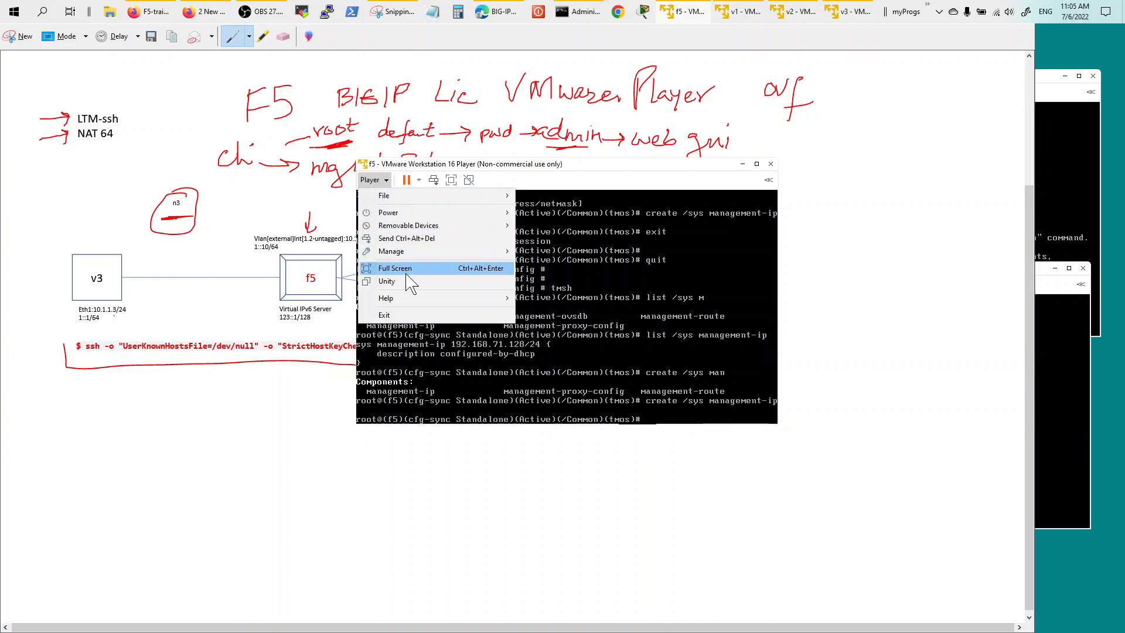
pyautogui.moveTo(414, 258)
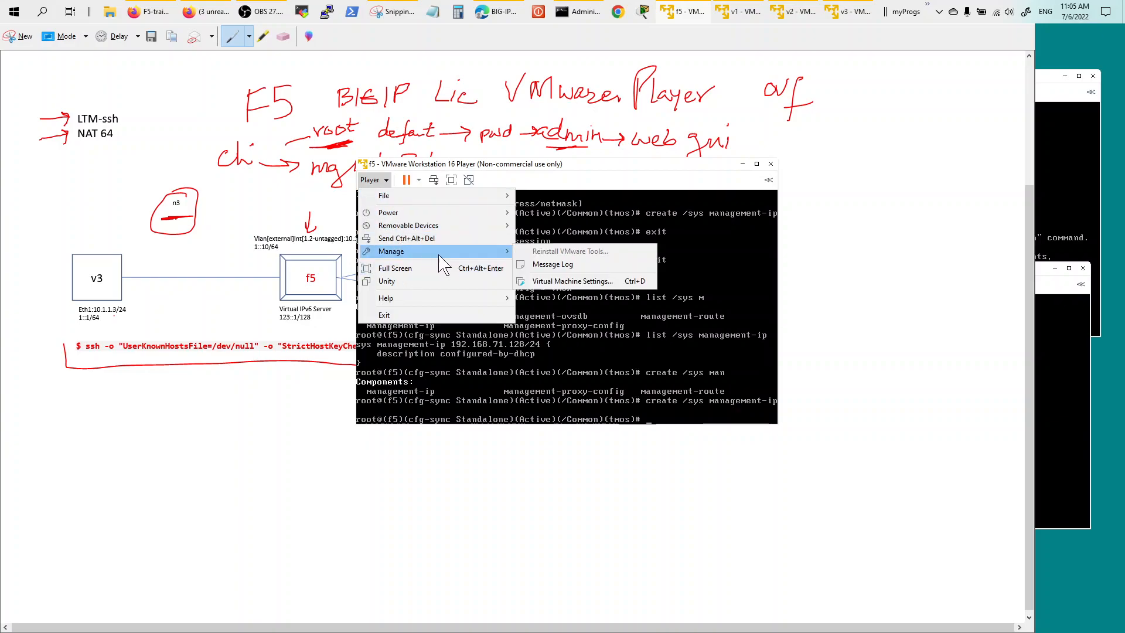
pyautogui.click(561, 285)
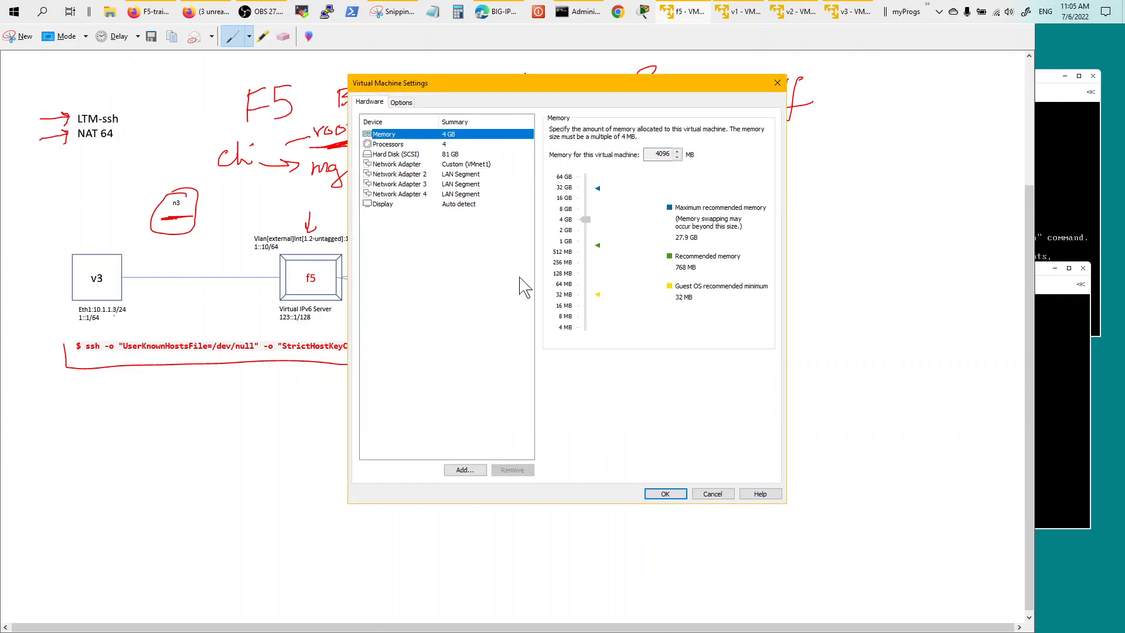
pyautogui.click(469, 176)
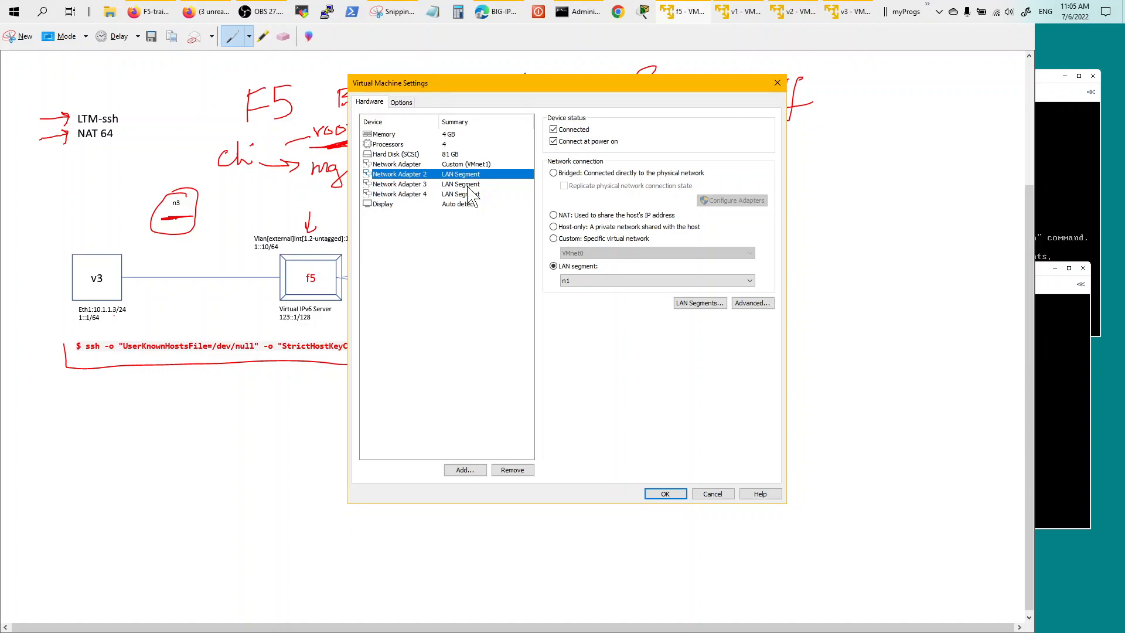
pyautogui.moveTo(486, 80); pyautogui.dragTo(691, 110)
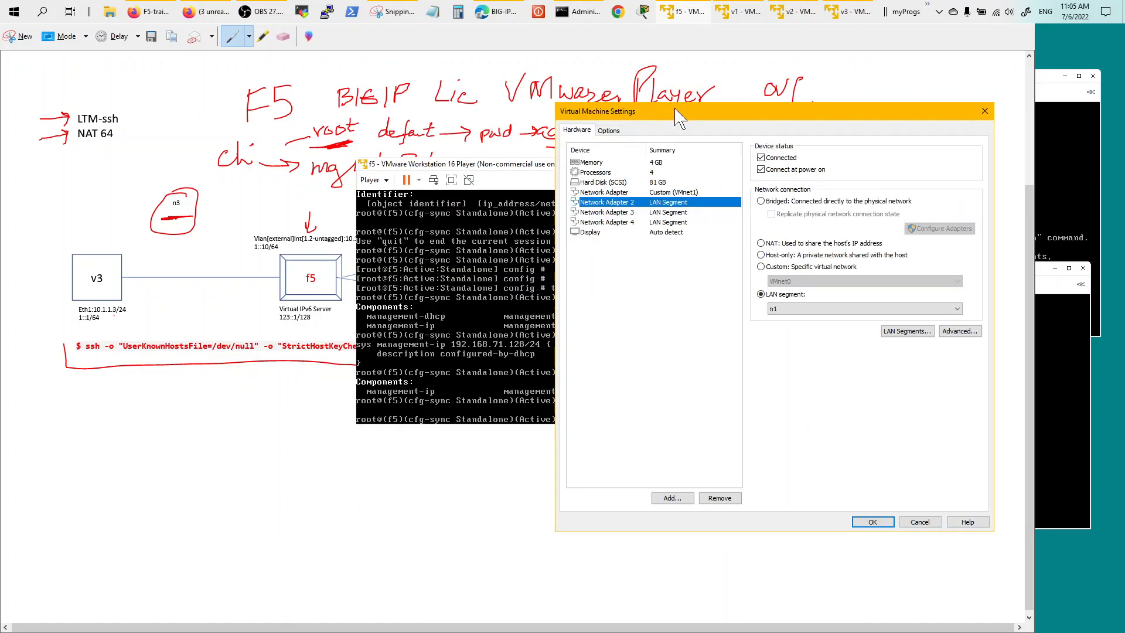
pyautogui.click(444, 166)
pyautogui.click(679, 212)
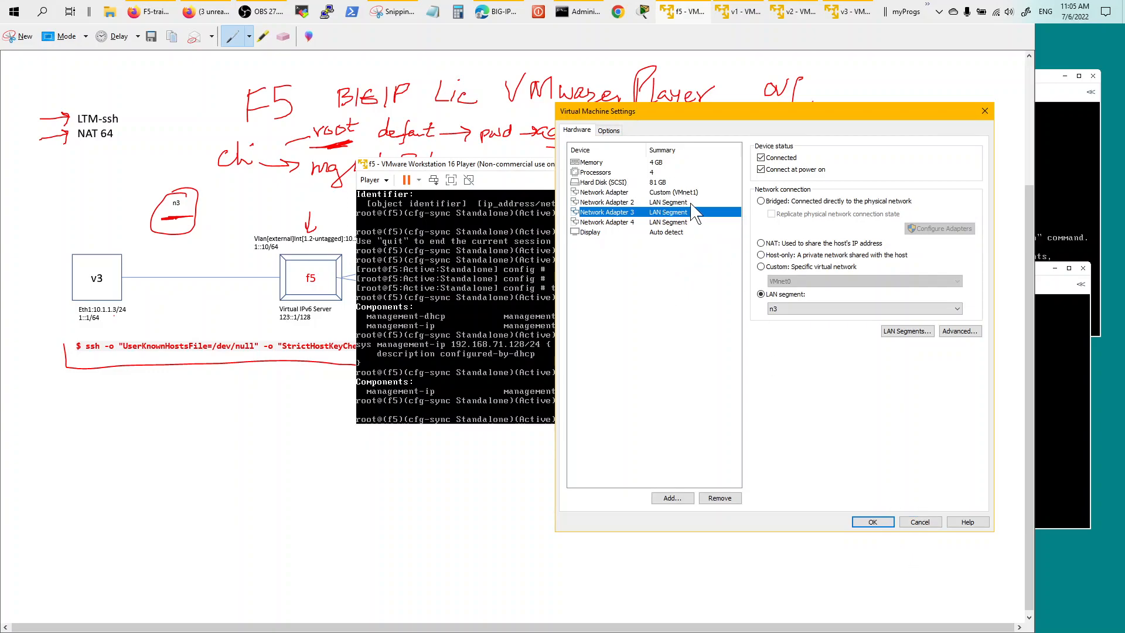
pyautogui.click(918, 523)
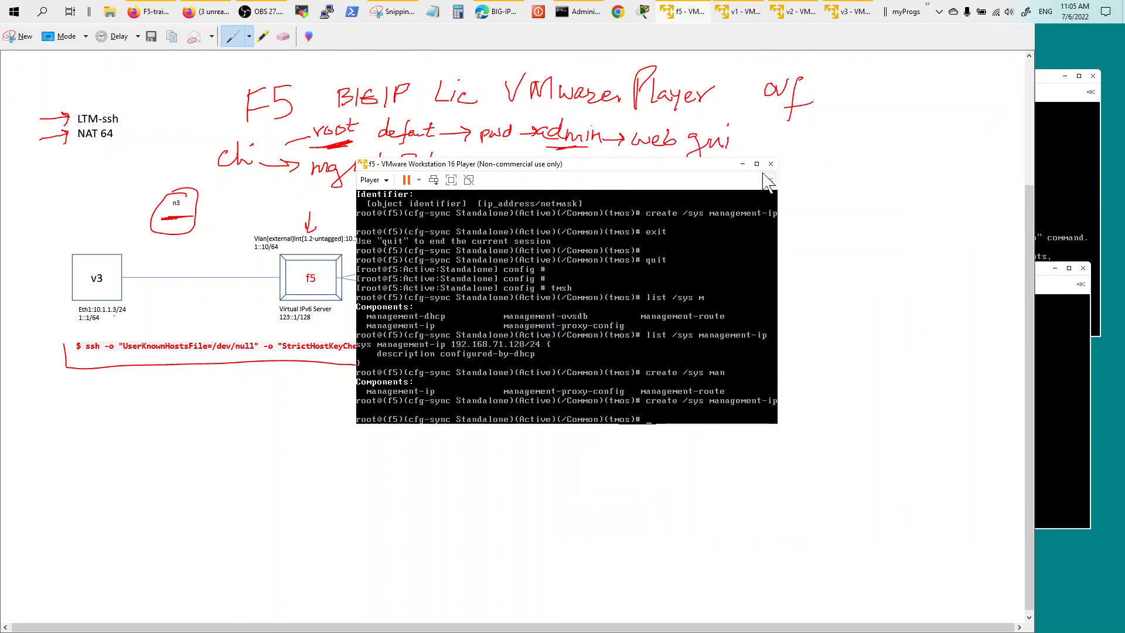
# Review the v3, f5, v1/v2 network diagram, then switch to the BIG-IP Welcome page.
pyautogui.click(709, 45)
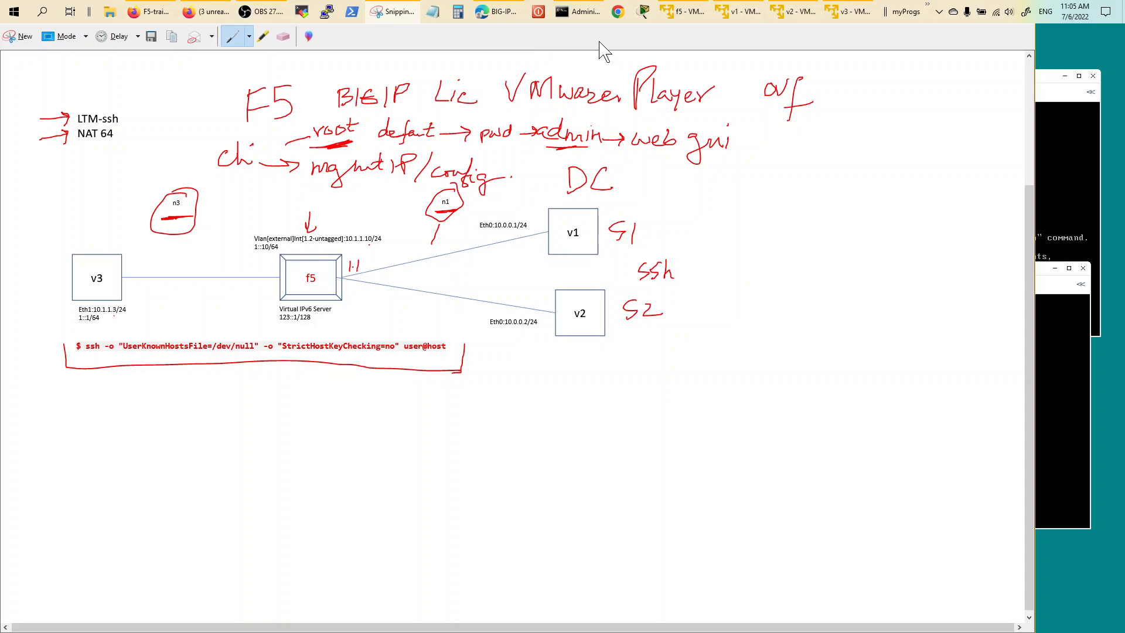
pyautogui.click(499, 13)
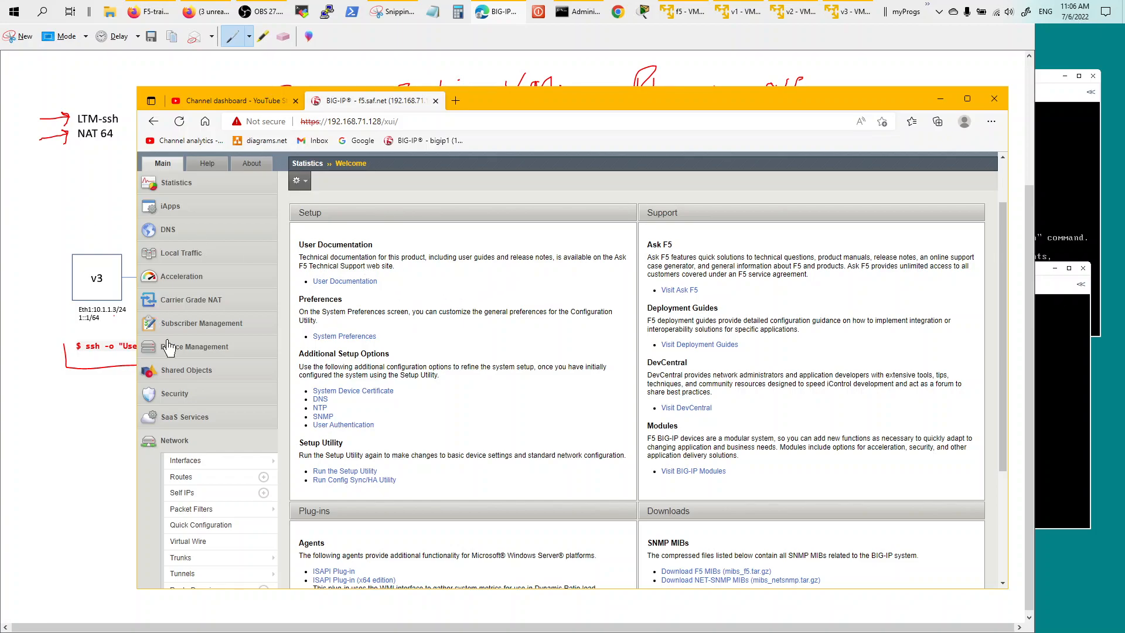
# Expand System, open Platform, then go to System › Resource Provisioning.
pyautogui.click(176, 447)
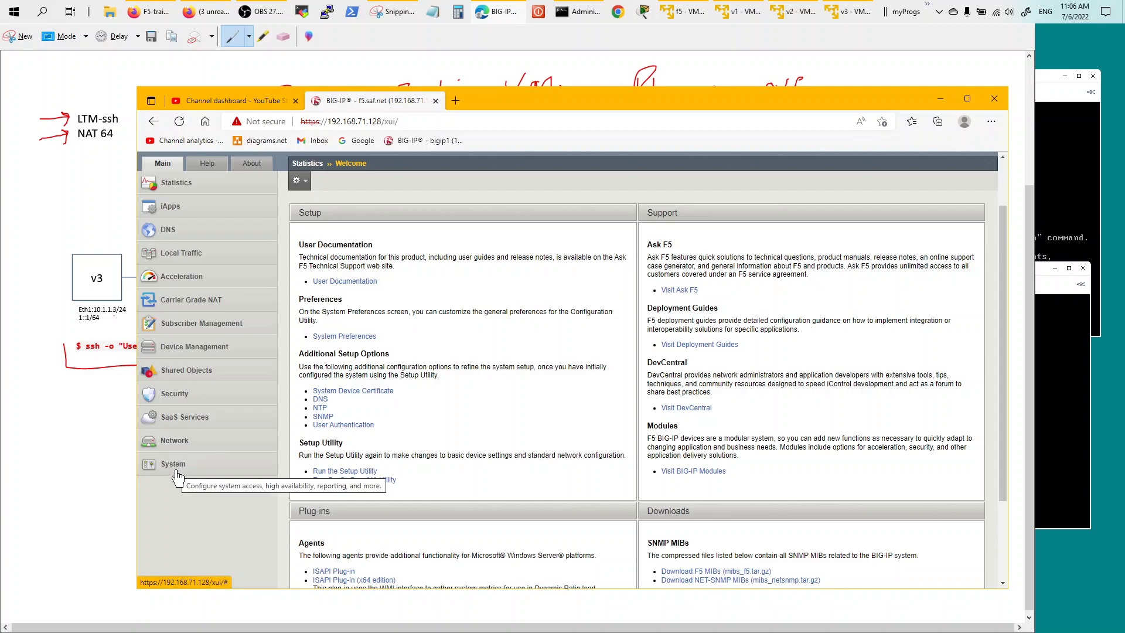
pyautogui.moveTo(177, 476)
pyautogui.moveTo(222, 548)
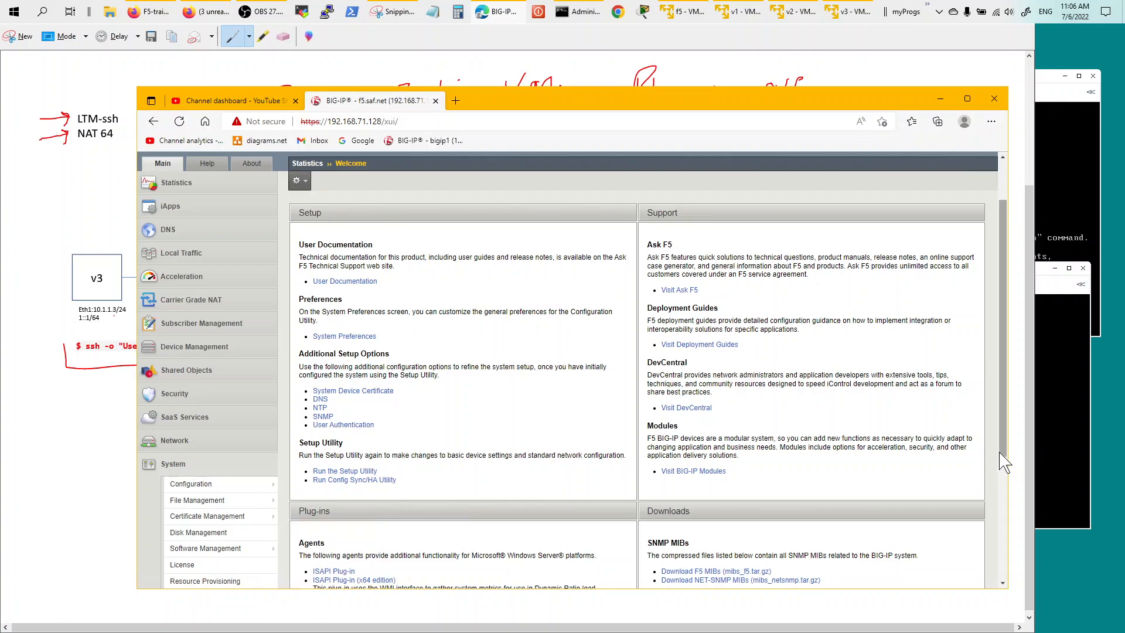
pyautogui.scroll(-3, 1005, 482)
pyautogui.scroll(-3, 1005, 481)
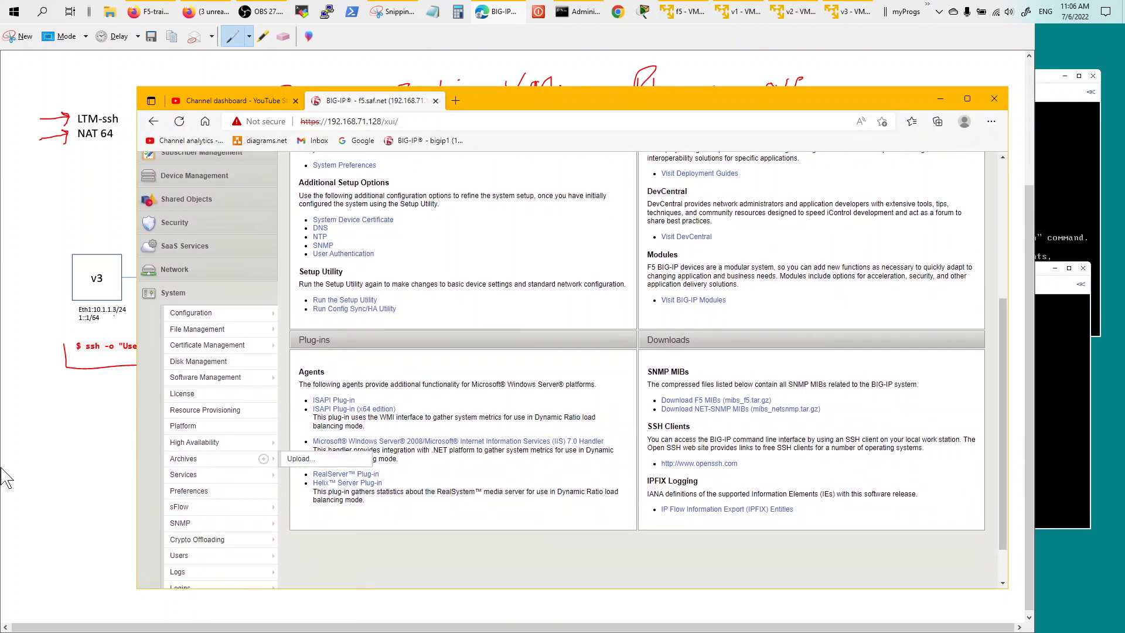
pyautogui.click(218, 422)
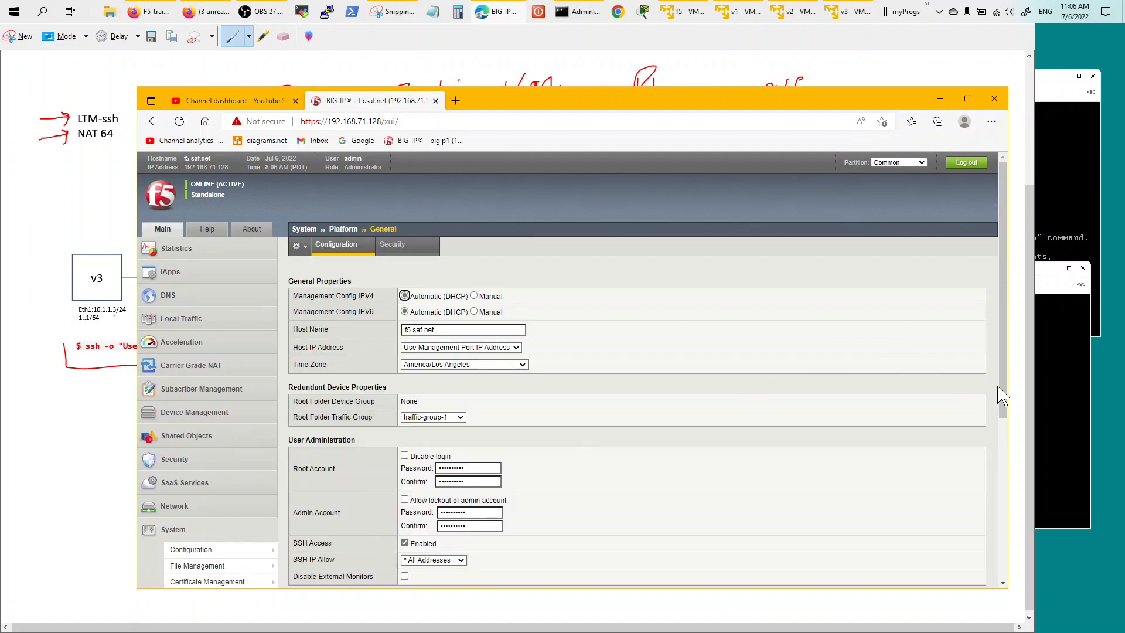
pyautogui.scroll(-3, 1005, 391)
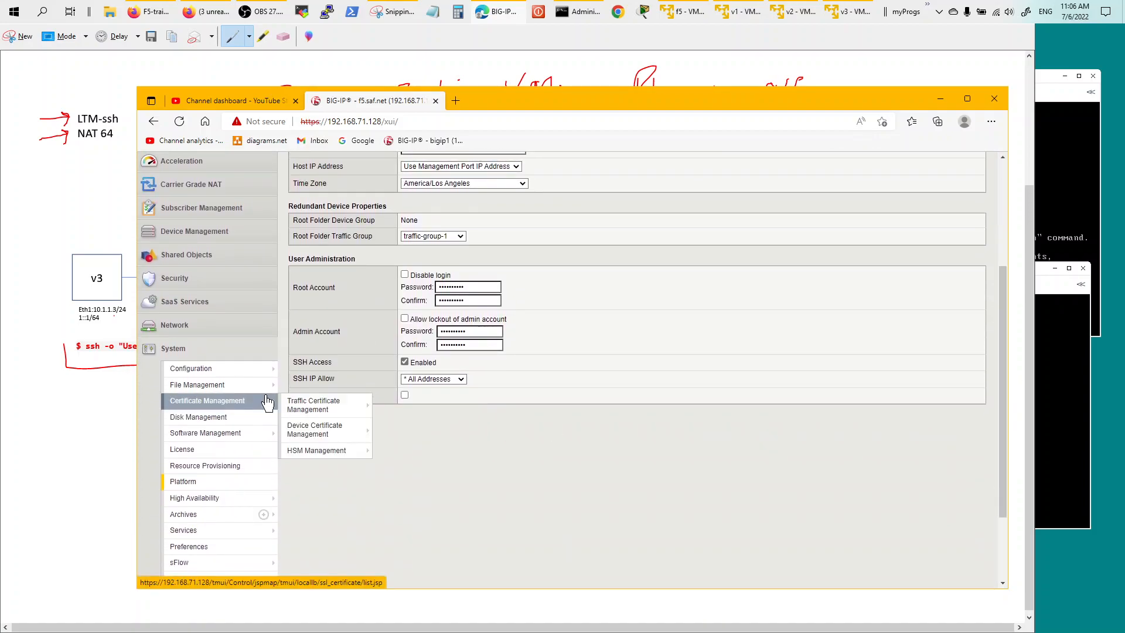
pyautogui.click(226, 467)
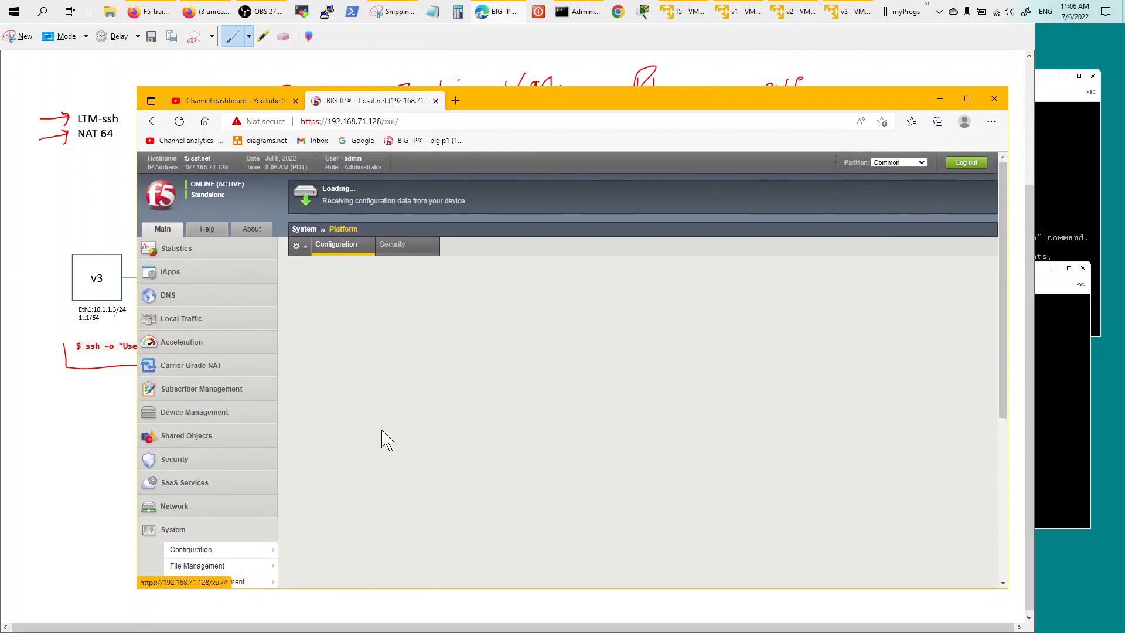
# Maximize the BIG-IP window and review Resource Provisioning, with LTM and CGNAT at Nominal.
pyautogui.click(967, 99)
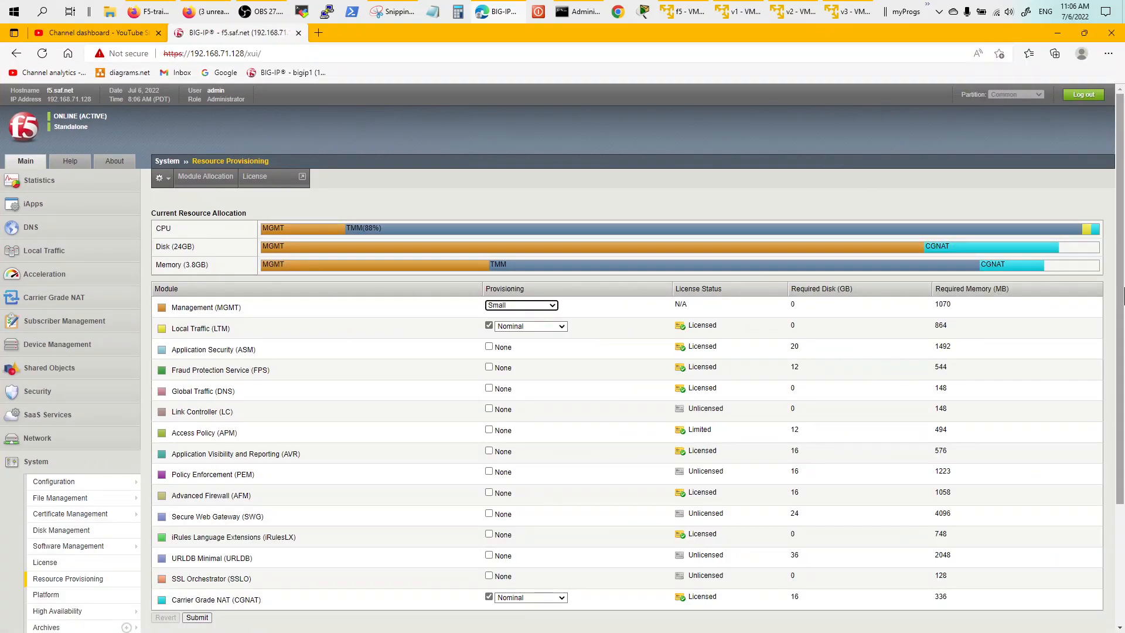
pyautogui.moveTo(1119, 399); pyautogui.dragTo(1118, 458)
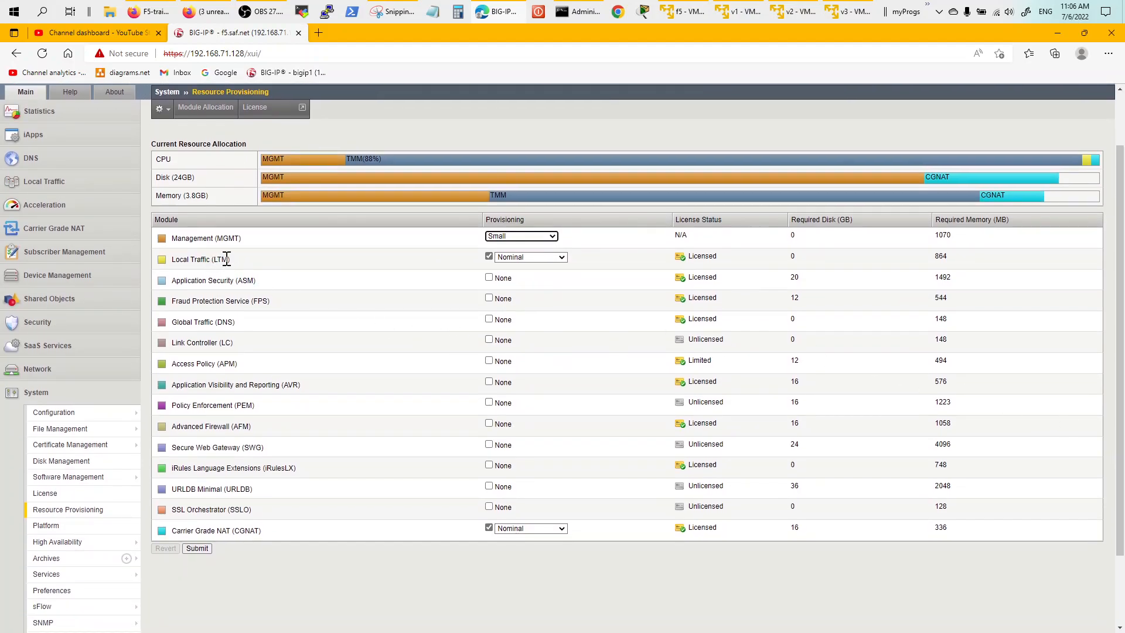
pyautogui.moveTo(237, 260); pyautogui.dragTo(170, 260)
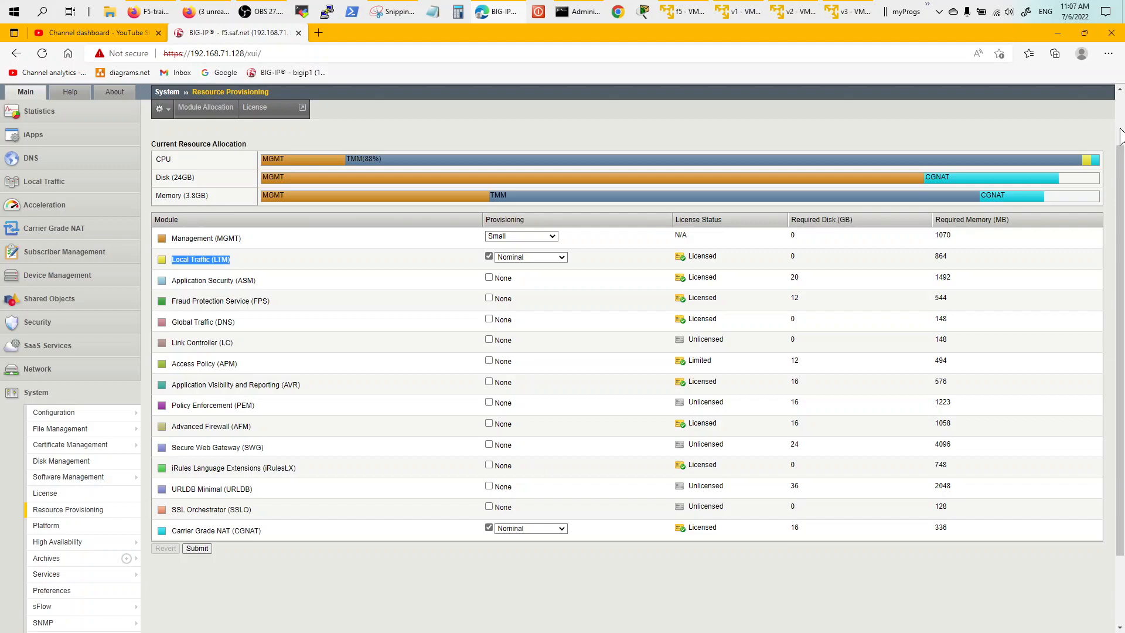
pyautogui.scroll(1, 1119, 138)
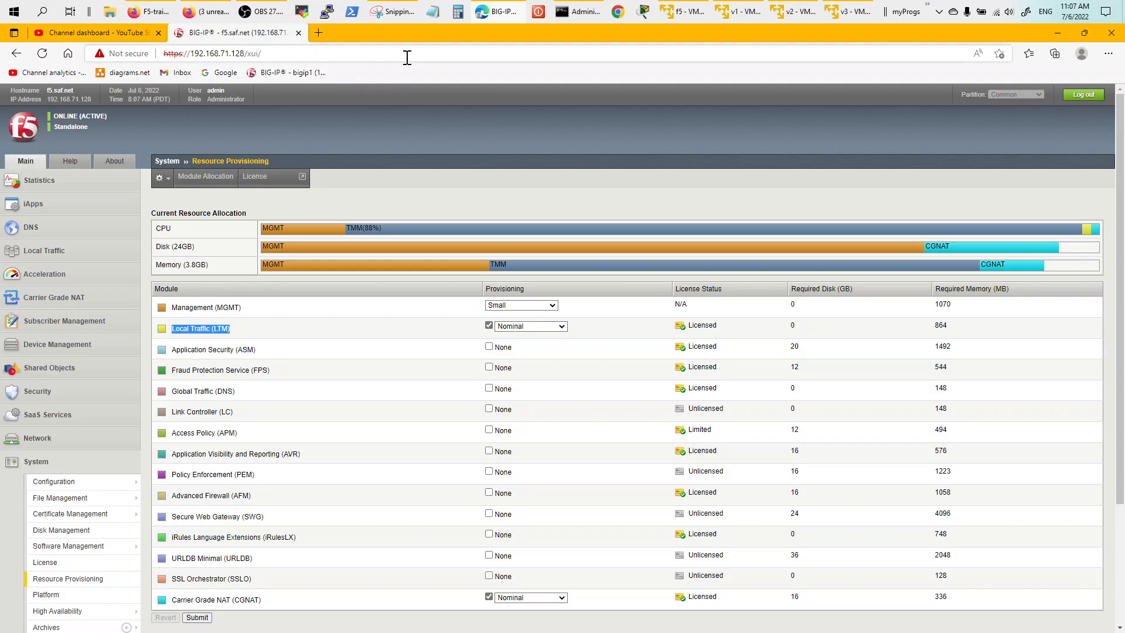
pyautogui.click(684, 12)
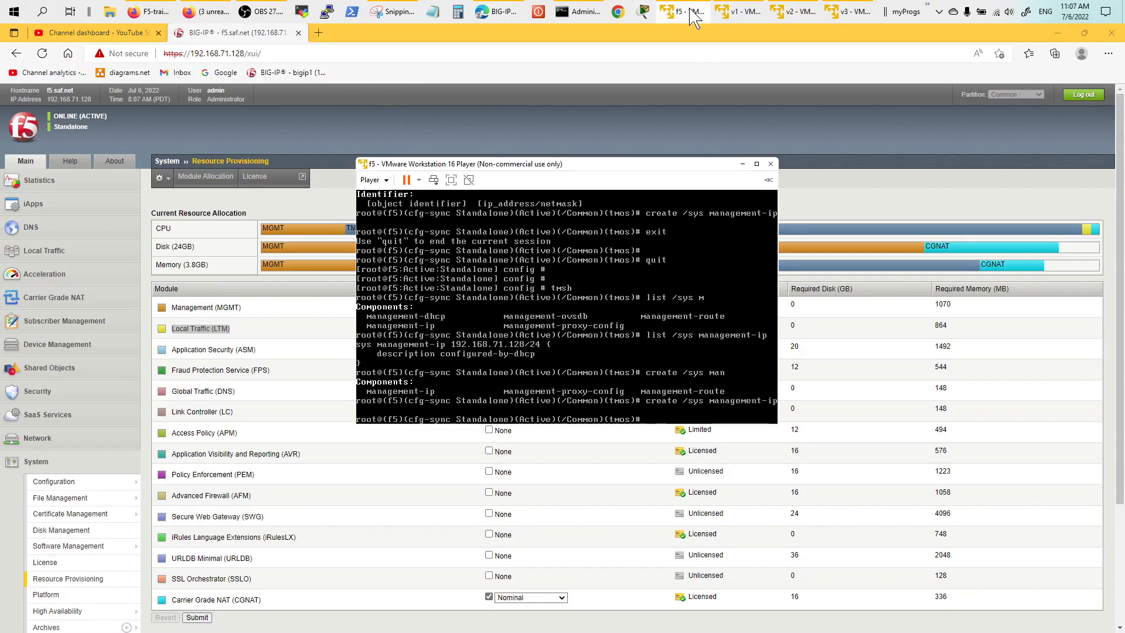
pyautogui.click(376, 179)
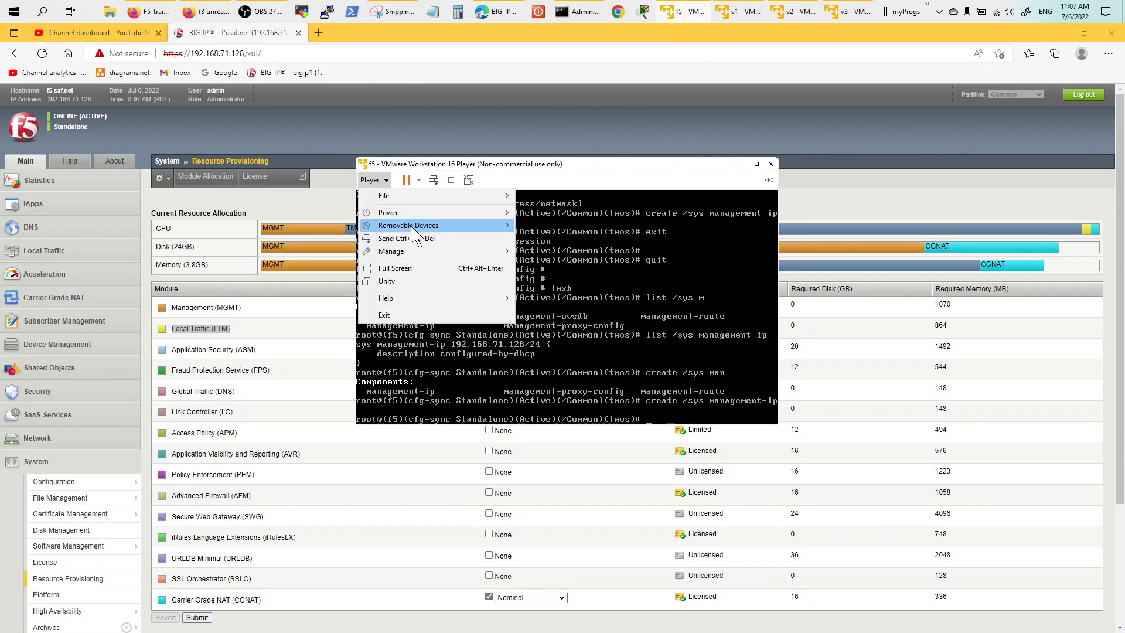
pyautogui.moveTo(428, 256)
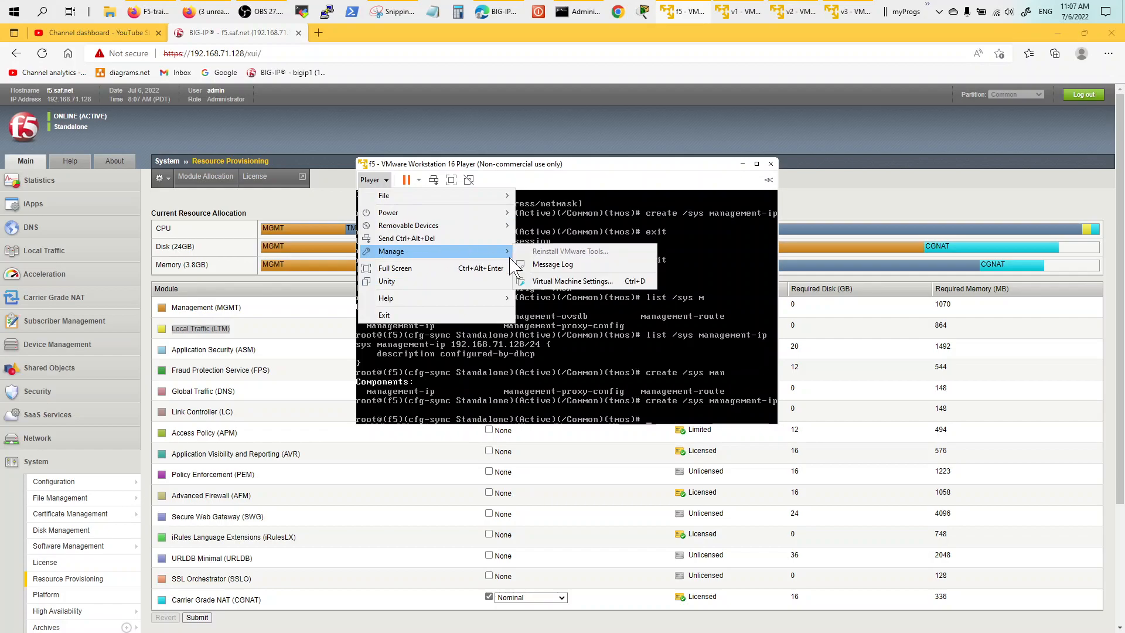
pyautogui.click(563, 281)
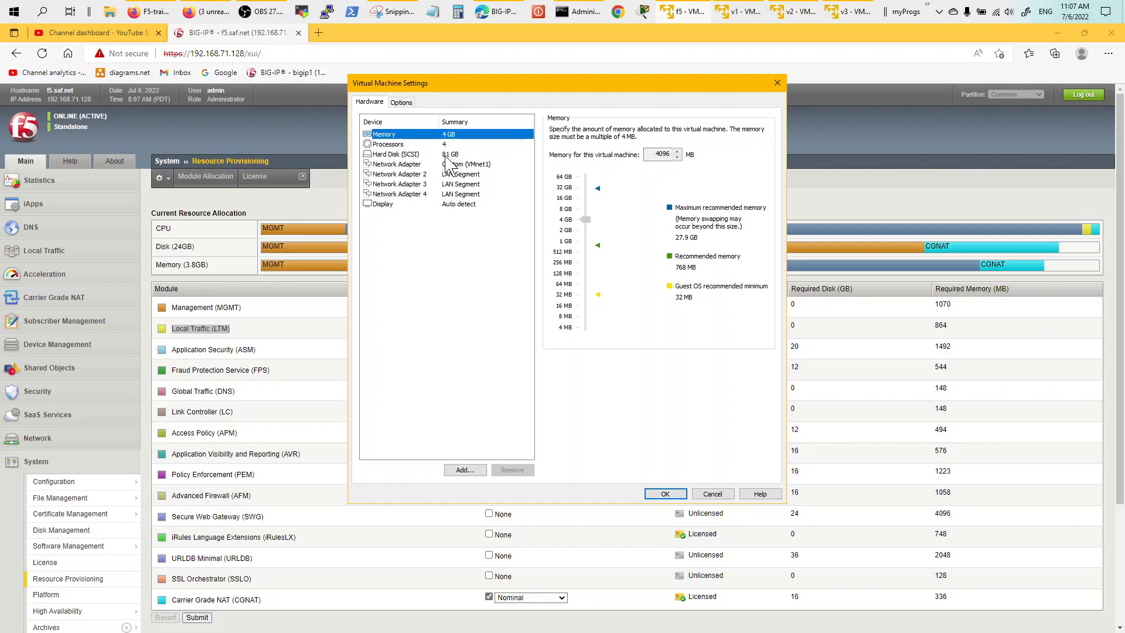
pyautogui.click(775, 85)
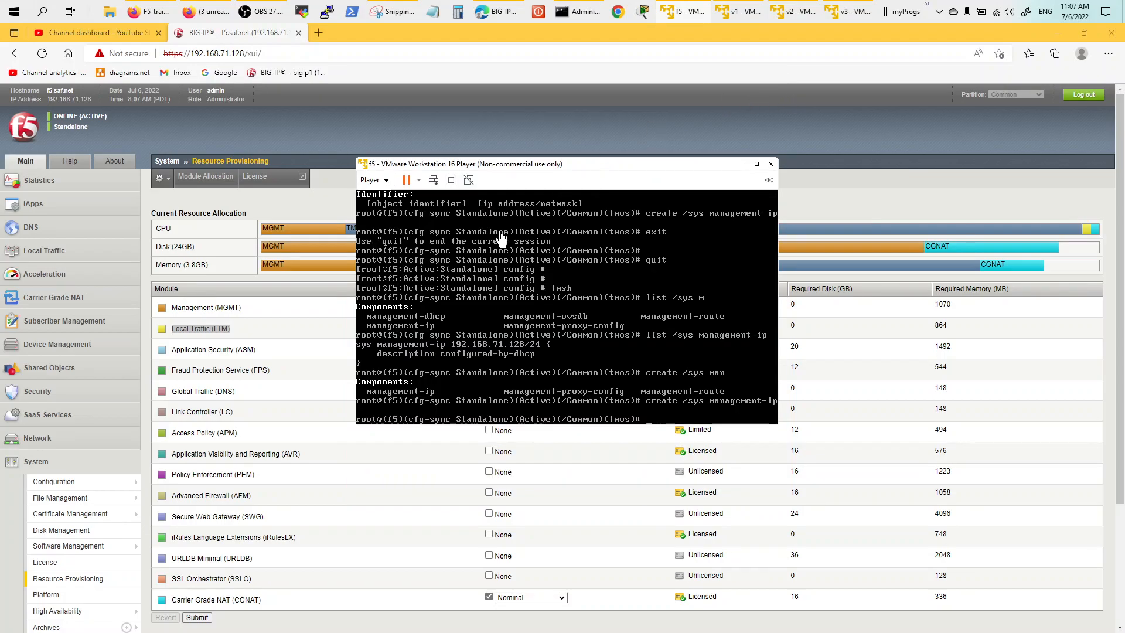
# Keep Local Traffic (LTM) provisioning at Nominal.
pyautogui.click(866, 188)
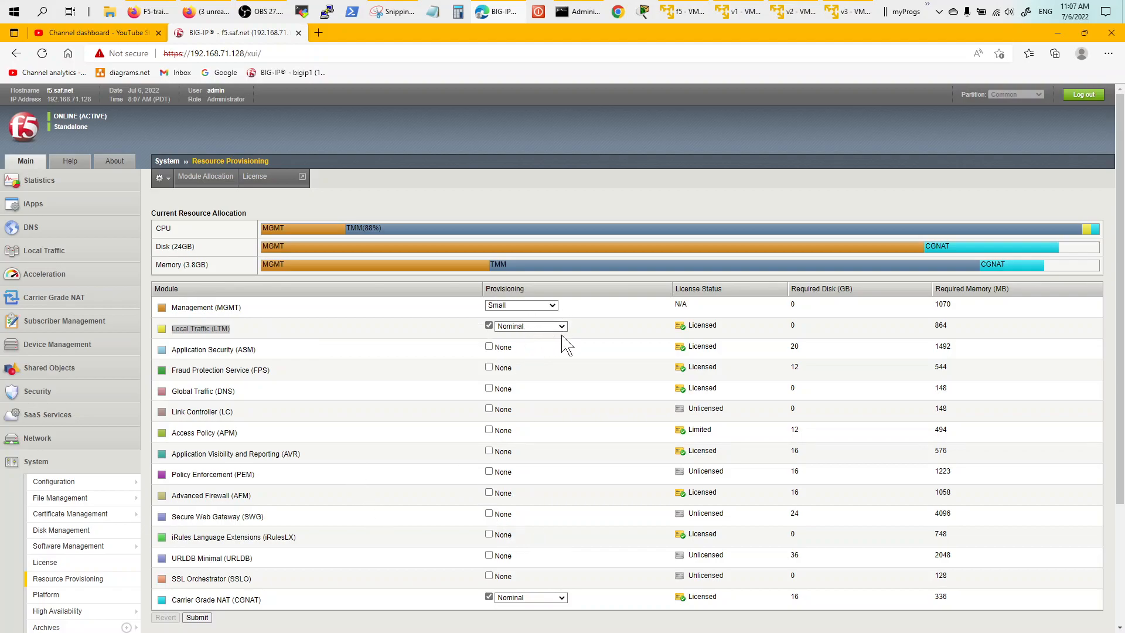
pyautogui.doubleClick(705, 325)
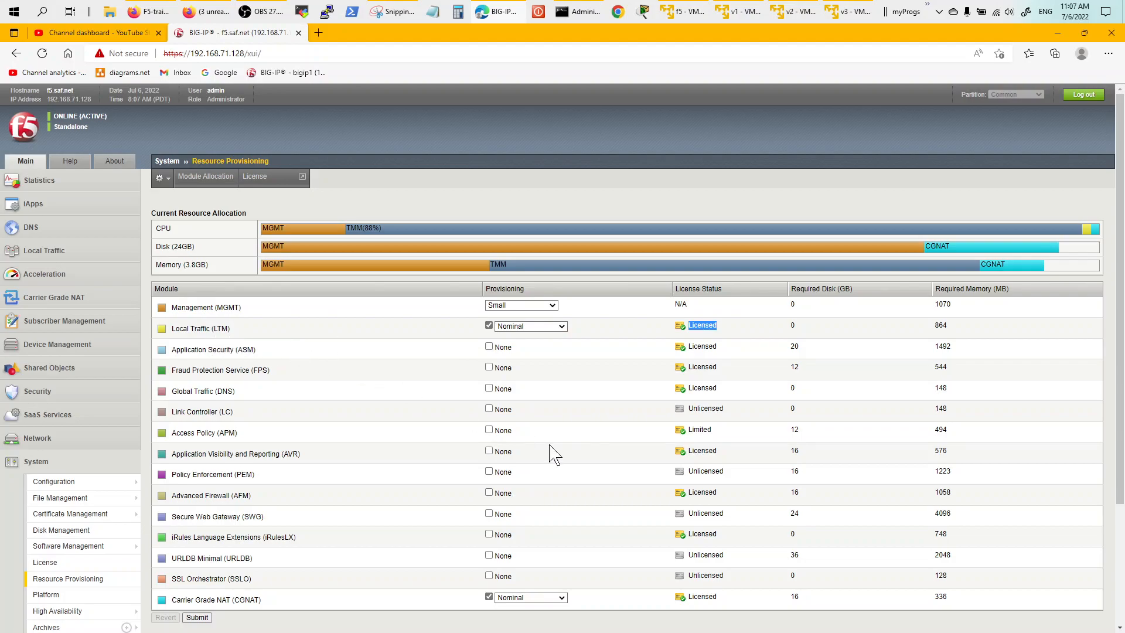
pyautogui.click(560, 326)
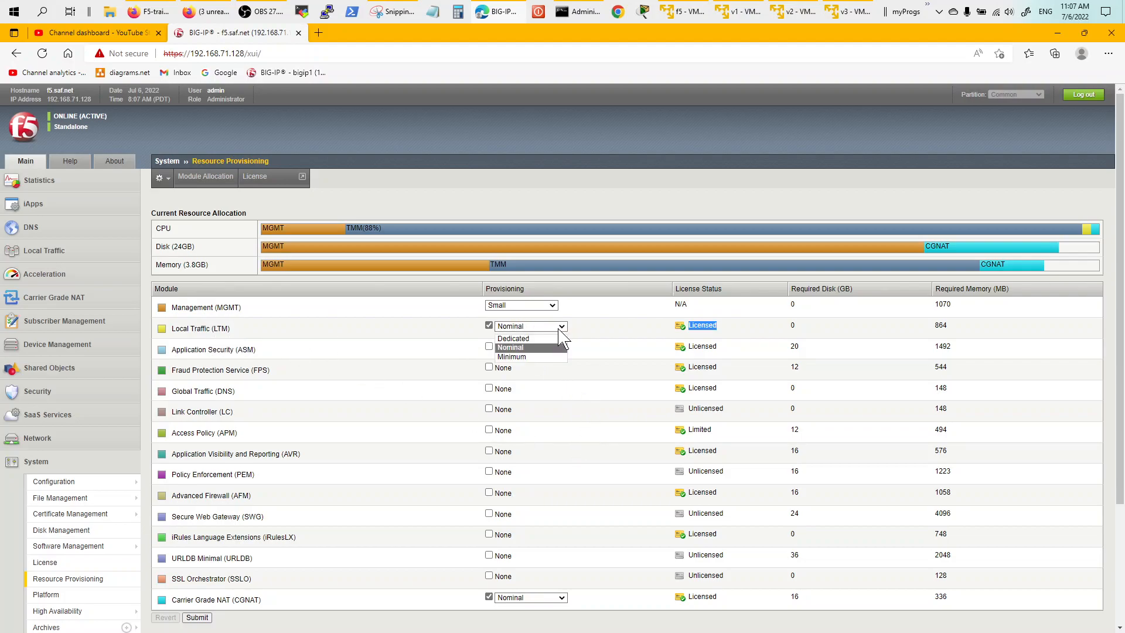
pyautogui.click(605, 325)
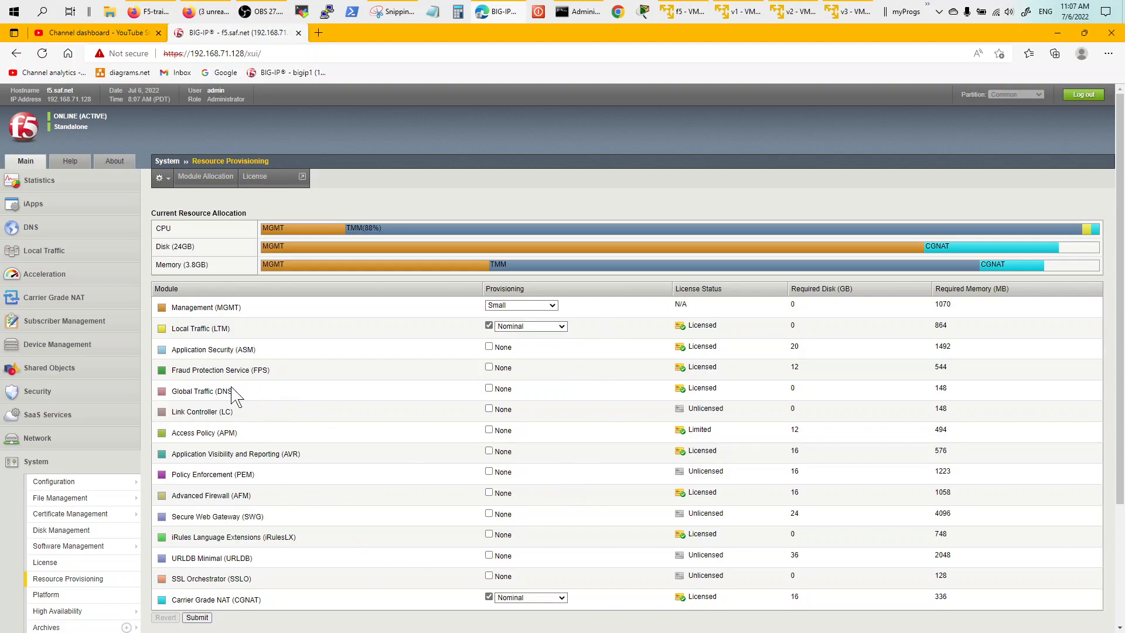
# Show the Network › VLANs list with client-facing-v3 and server-vlan.
pyautogui.click(35, 464)
pyautogui.click(44, 440)
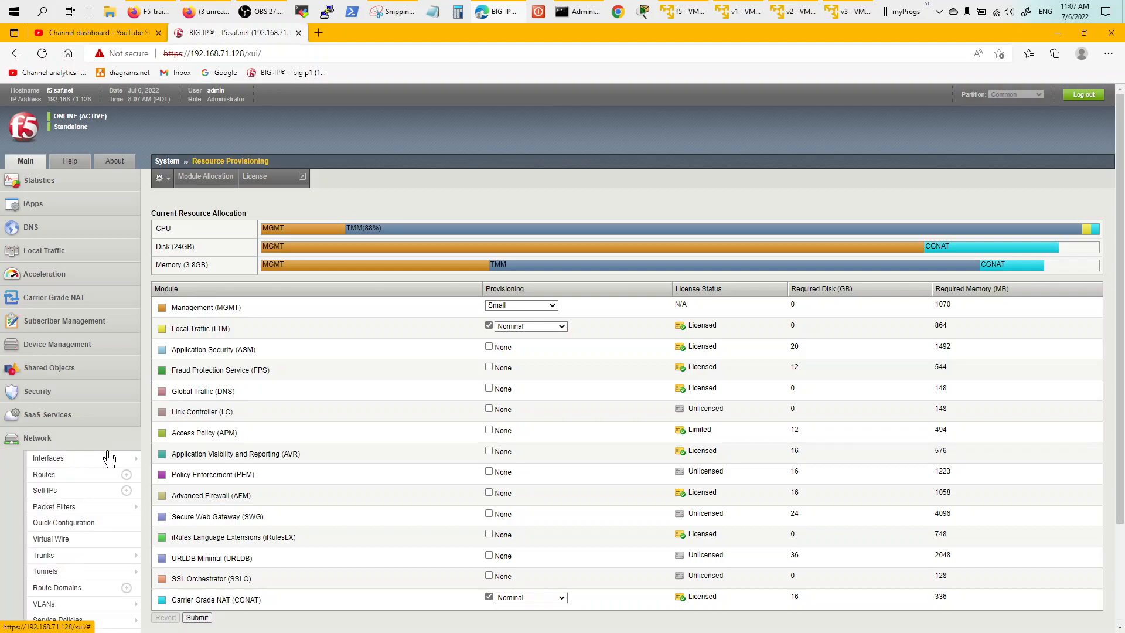
pyautogui.scroll(-2, 1122, 559)
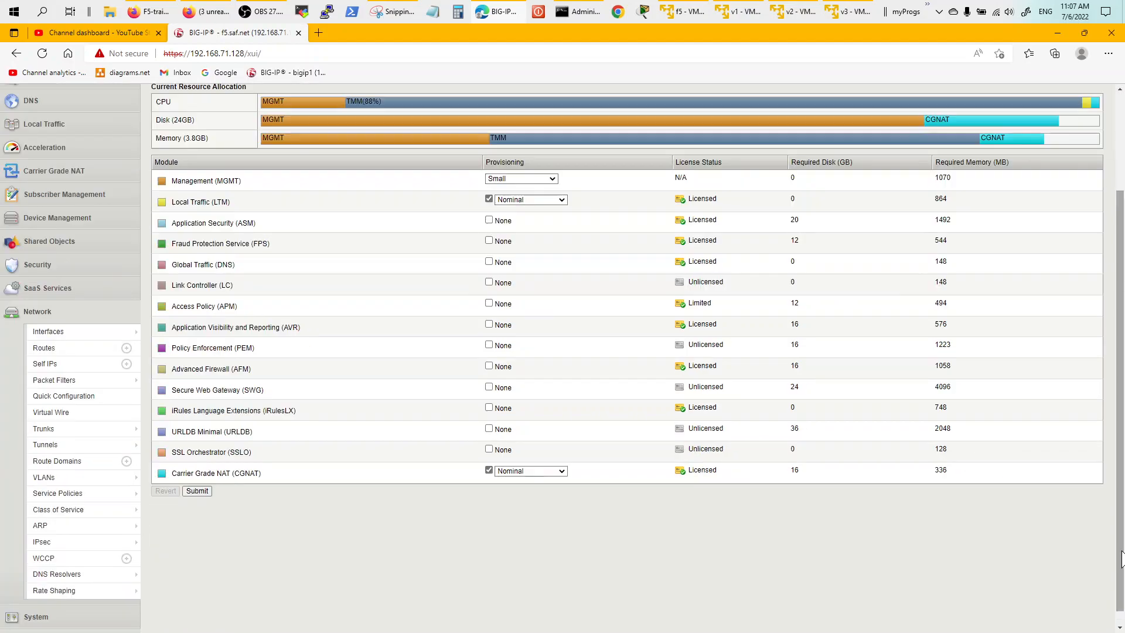
pyautogui.moveTo(94, 507)
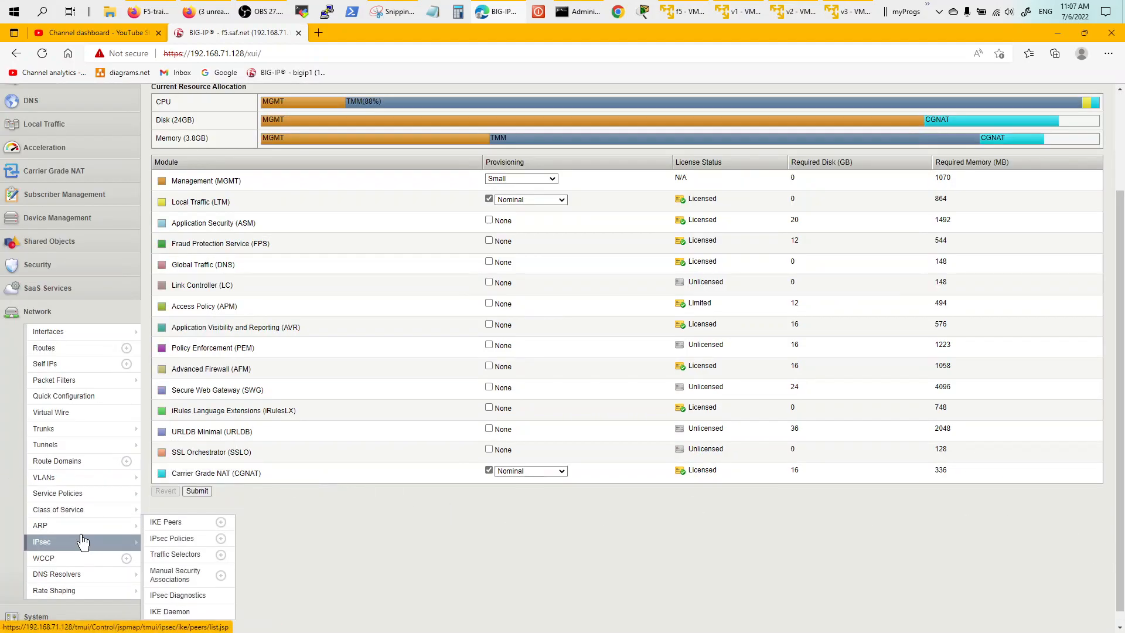
pyautogui.click(78, 478)
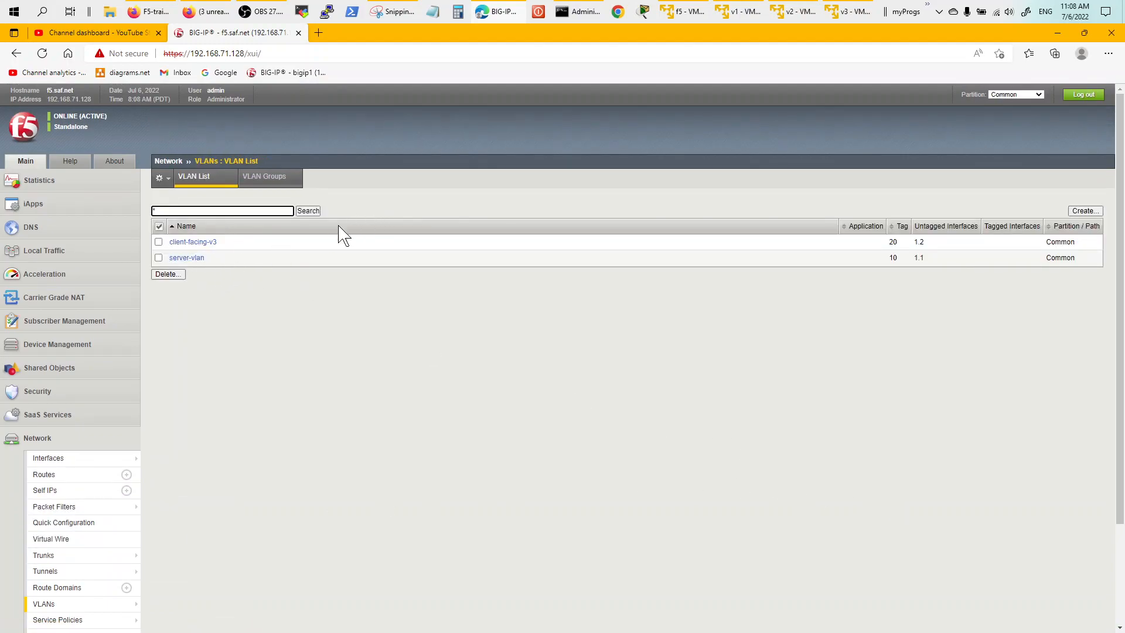
# Bring the annotated network diagram whiteboard in front of BIG-IP.
pyautogui.click(394, 11)
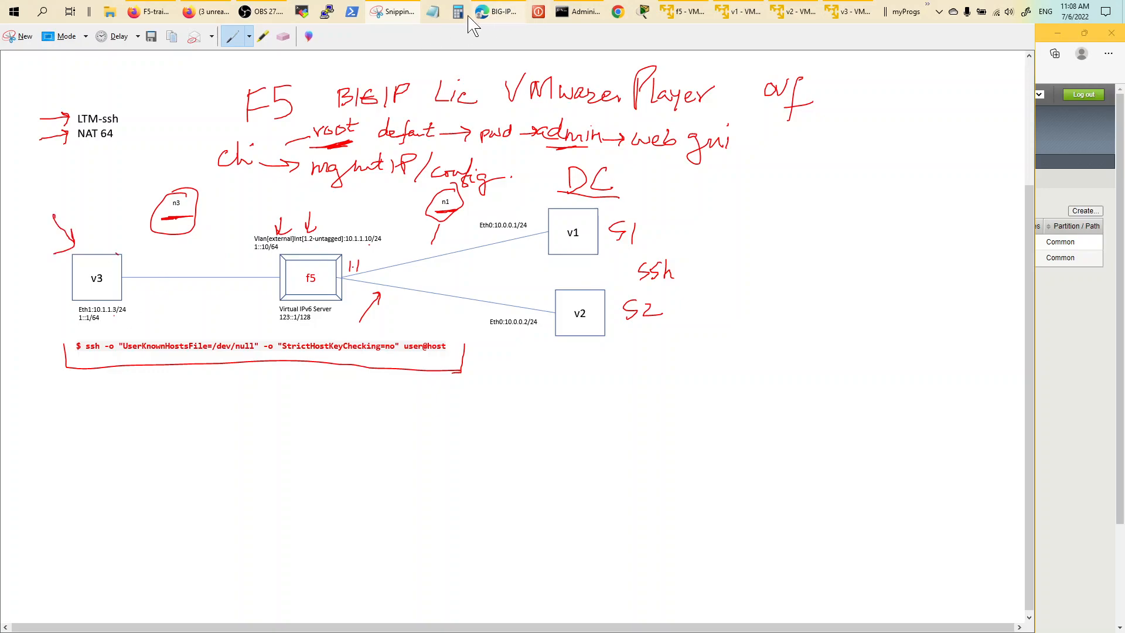
# Return to the BIG-IP VLAN List showing client-facing-v3 and server-vlan with their tags.
pyautogui.click(496, 16)
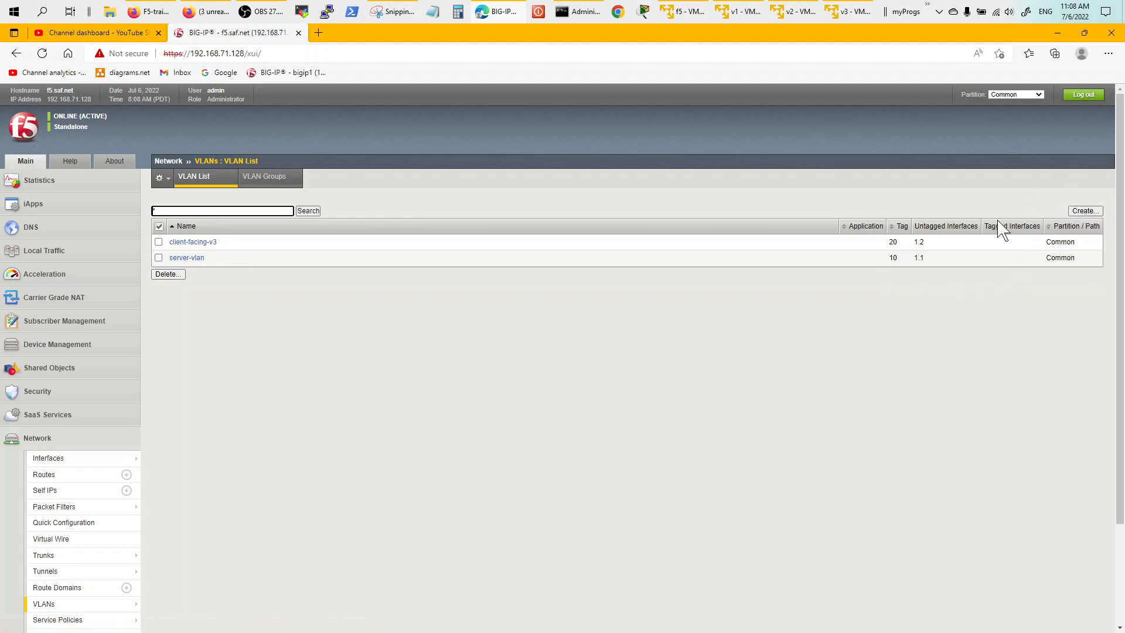
pyautogui.click(191, 243)
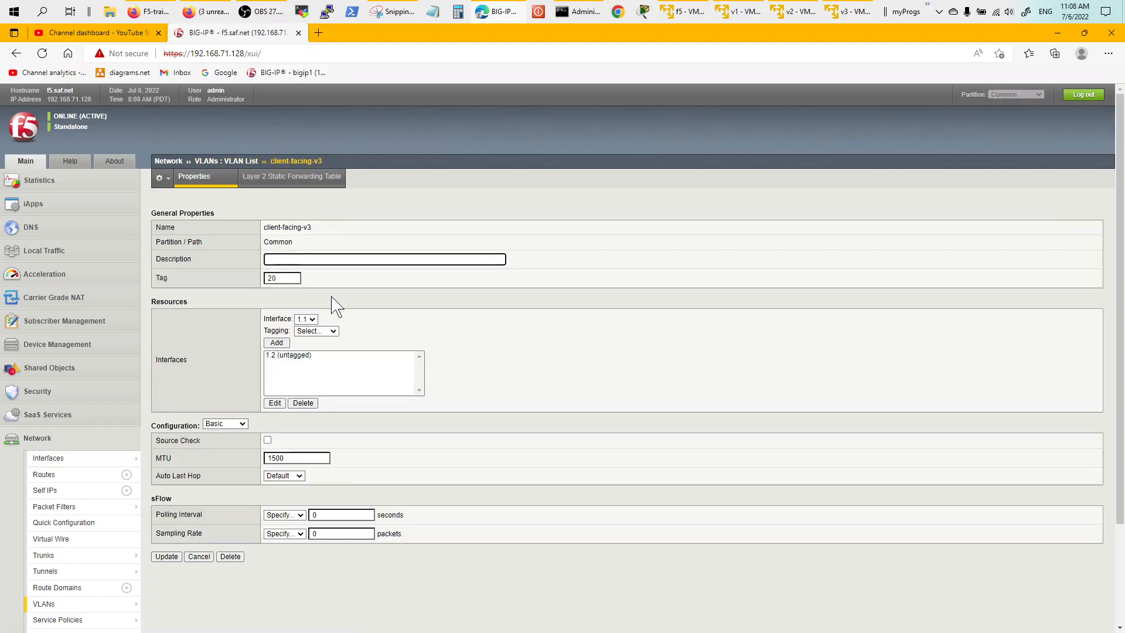
pyautogui.click(301, 227)
pyautogui.moveTo(297, 228); pyautogui.dragTo(295, 228)
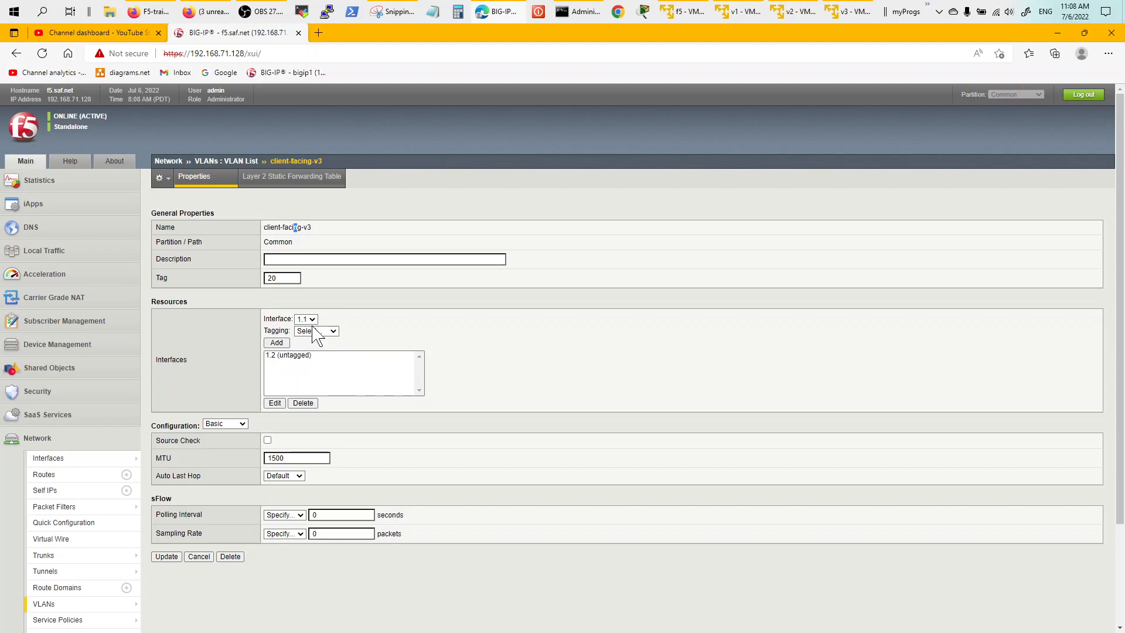
pyautogui.click(289, 355)
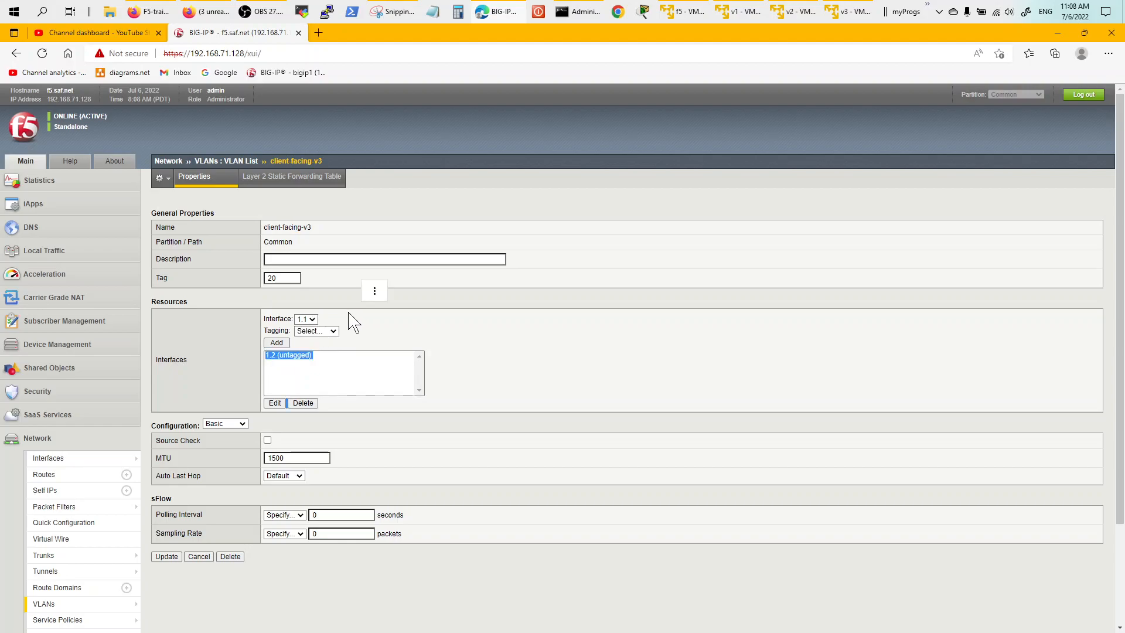
pyautogui.click(384, 330)
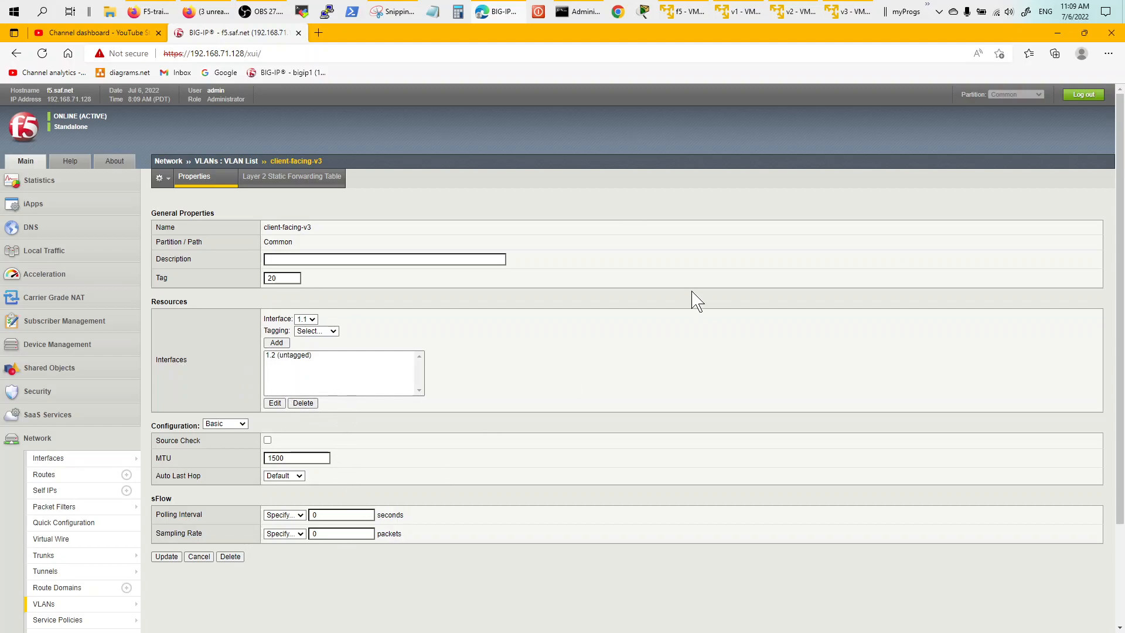
pyautogui.click(235, 168)
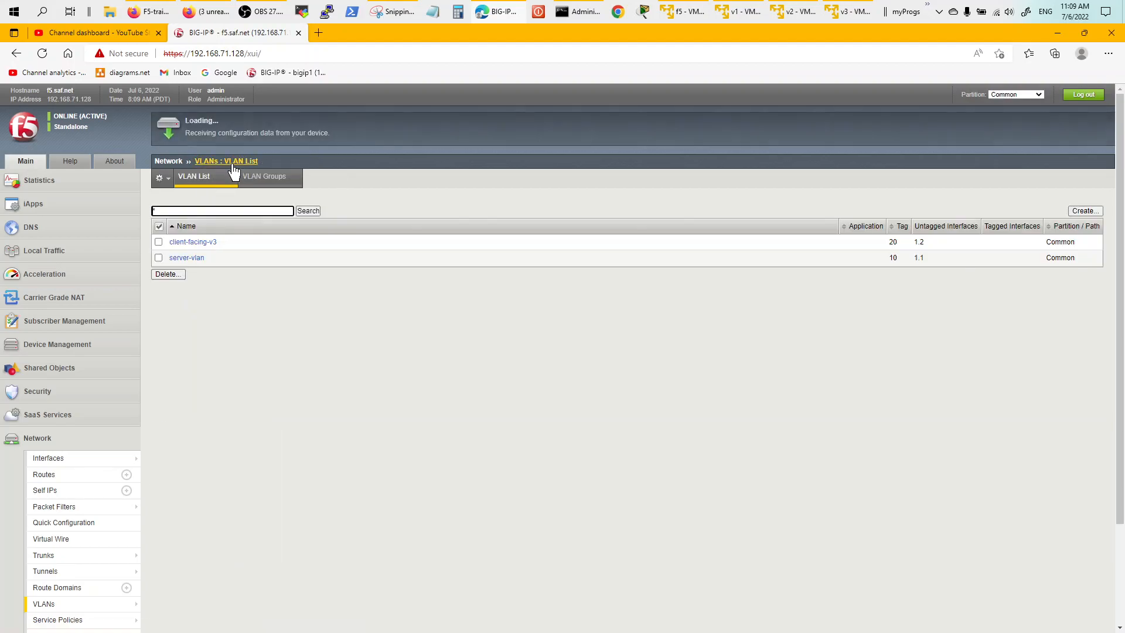
pyautogui.click(198, 261)
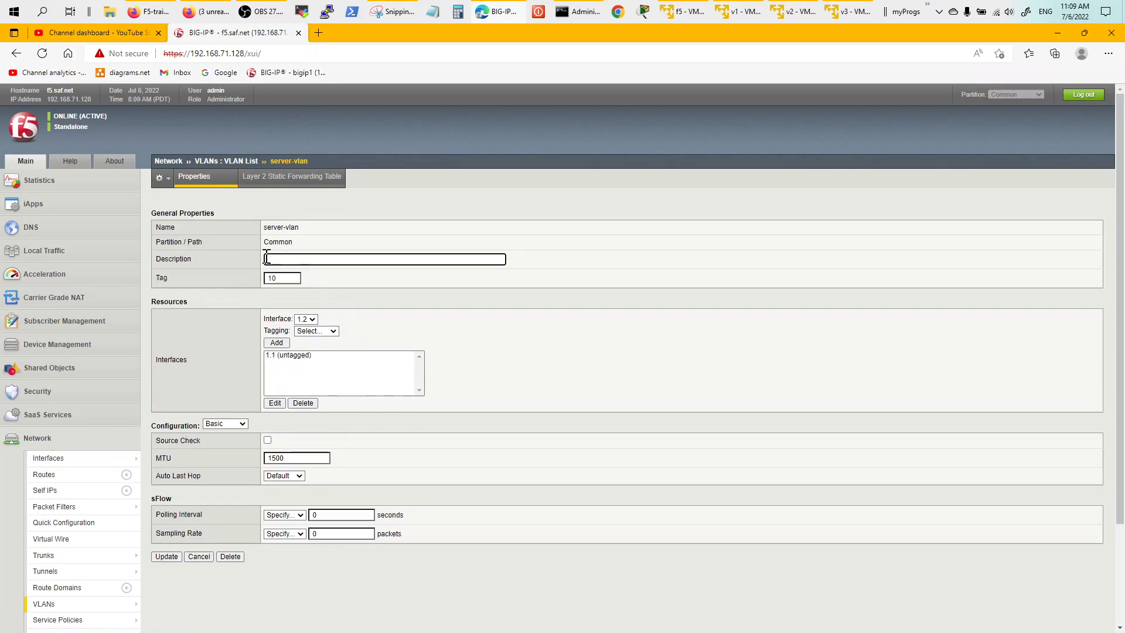
pyautogui.click(241, 162)
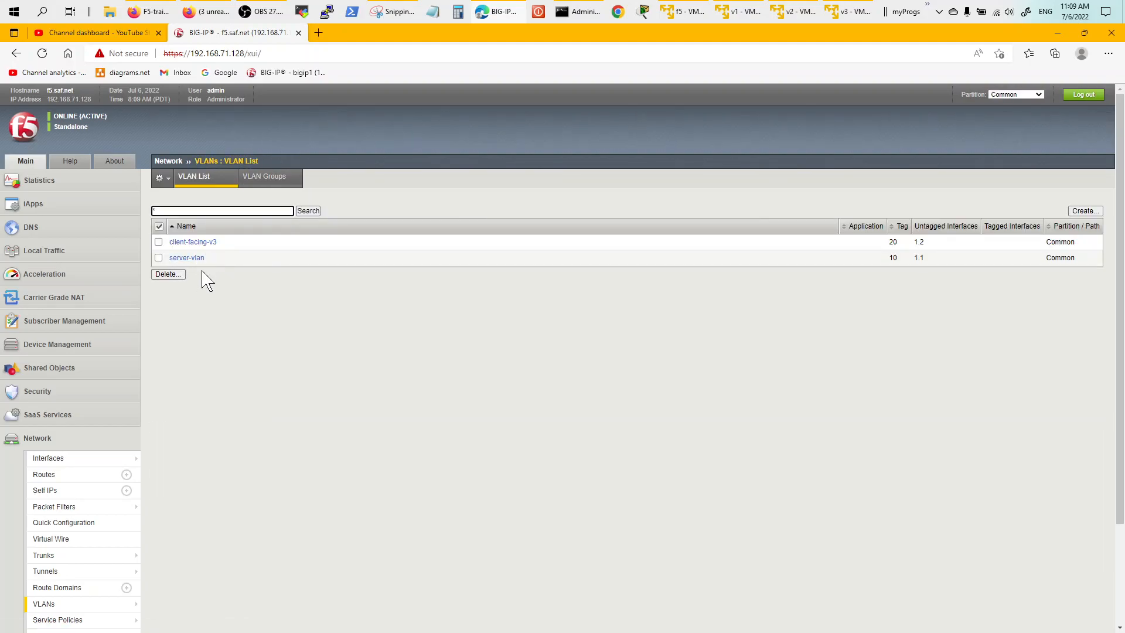
pyautogui.moveTo(131, 514)
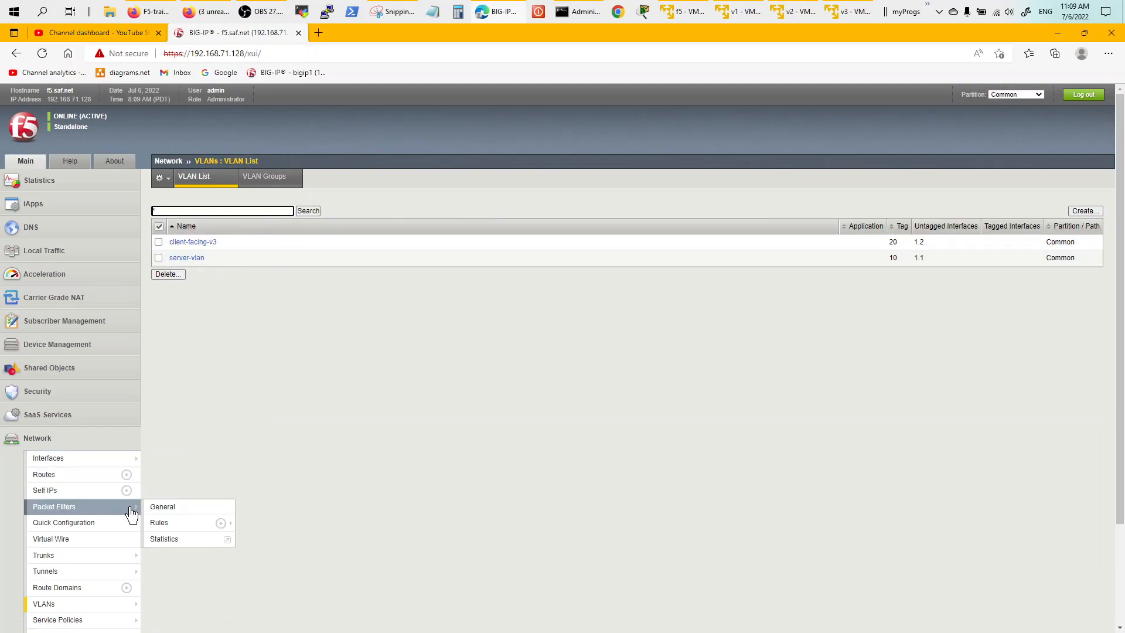
# Review interface 1.1's properties, then list the self IPs client-v3, ipv6 and segment-10.0.0.10.
pyautogui.moveTo(1120, 464); pyautogui.dragTo(1118, 523)
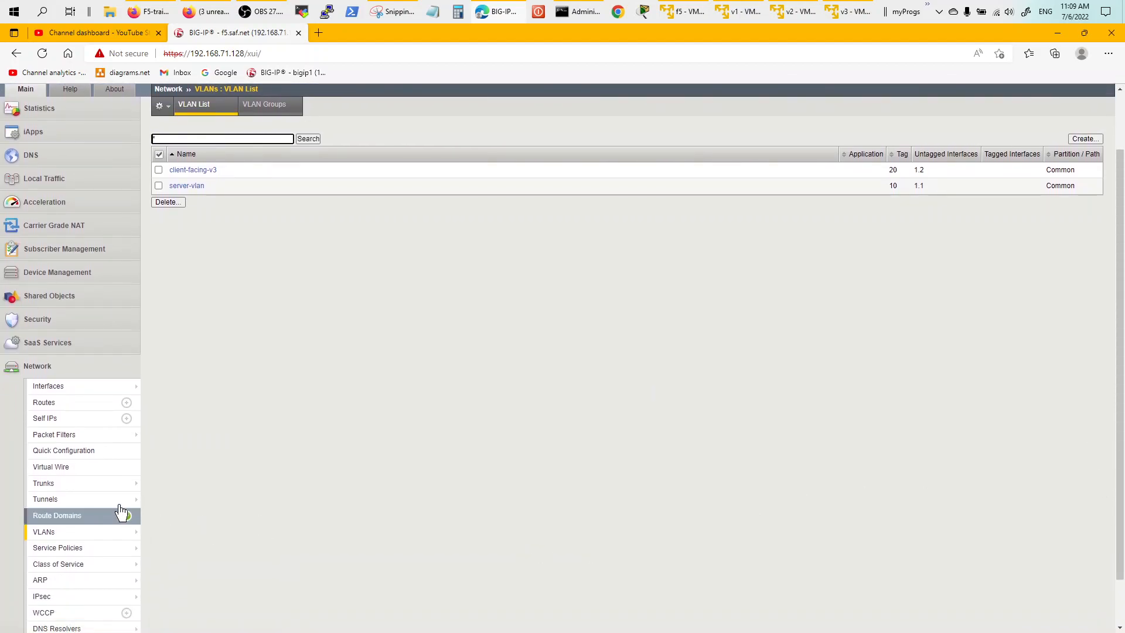
pyautogui.moveTo(85, 390)
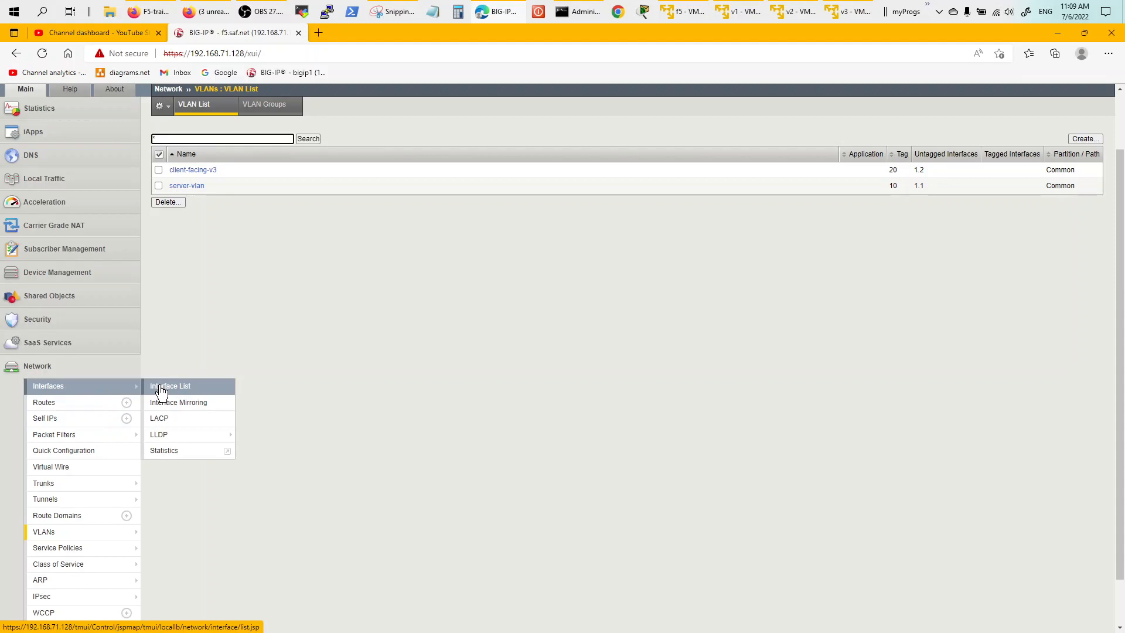
pyautogui.click(160, 391)
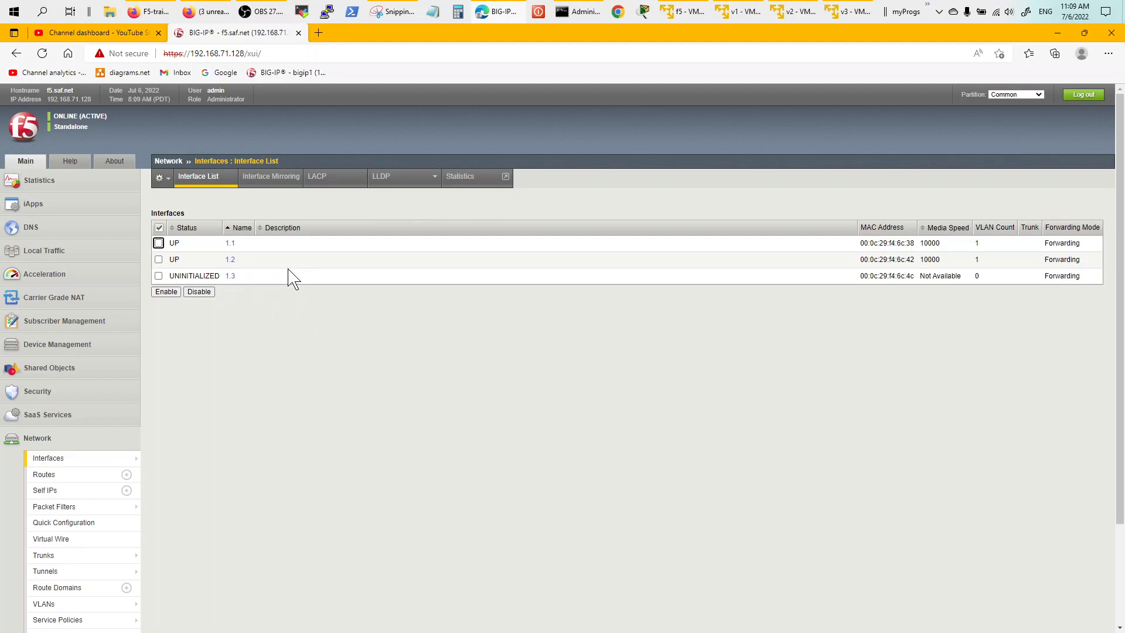
pyautogui.click(230, 243)
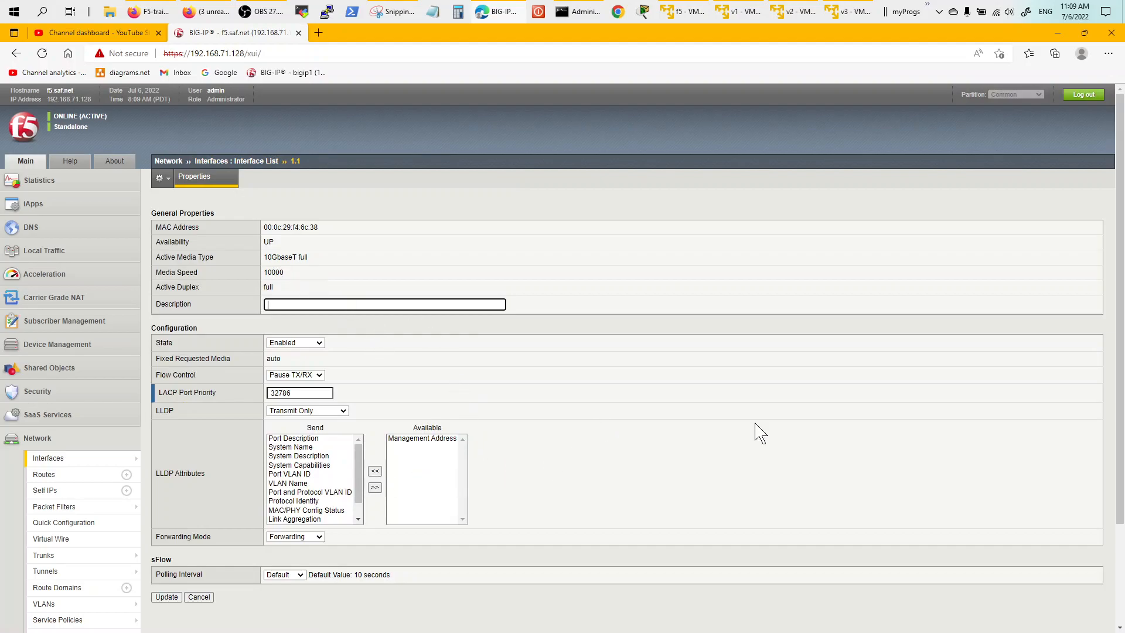
pyautogui.click(1116, 569)
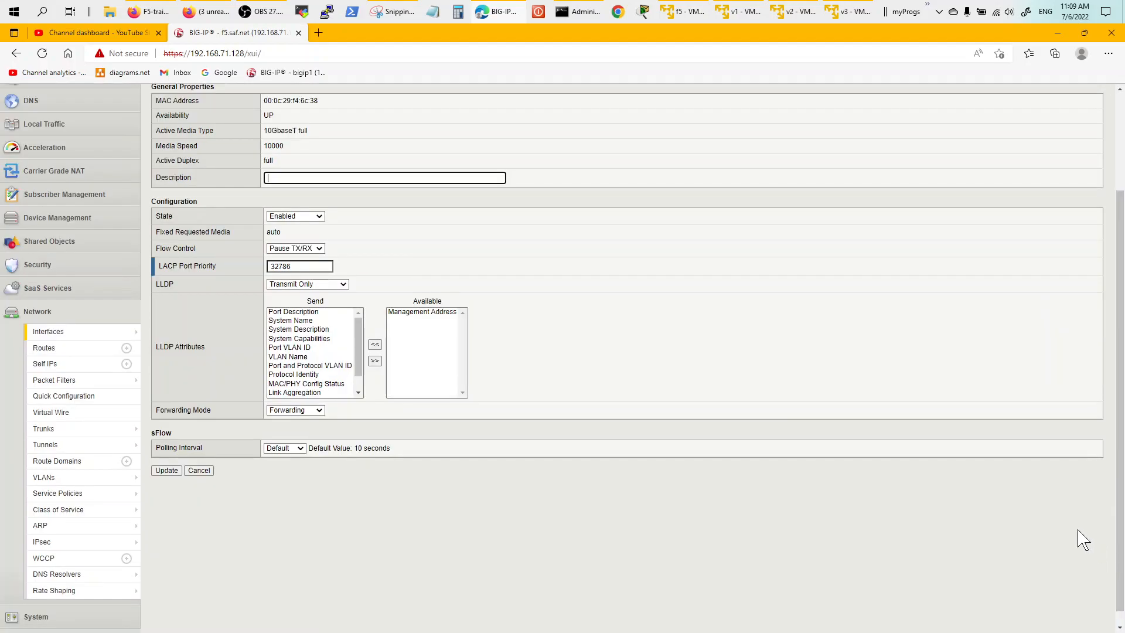
pyautogui.click(66, 365)
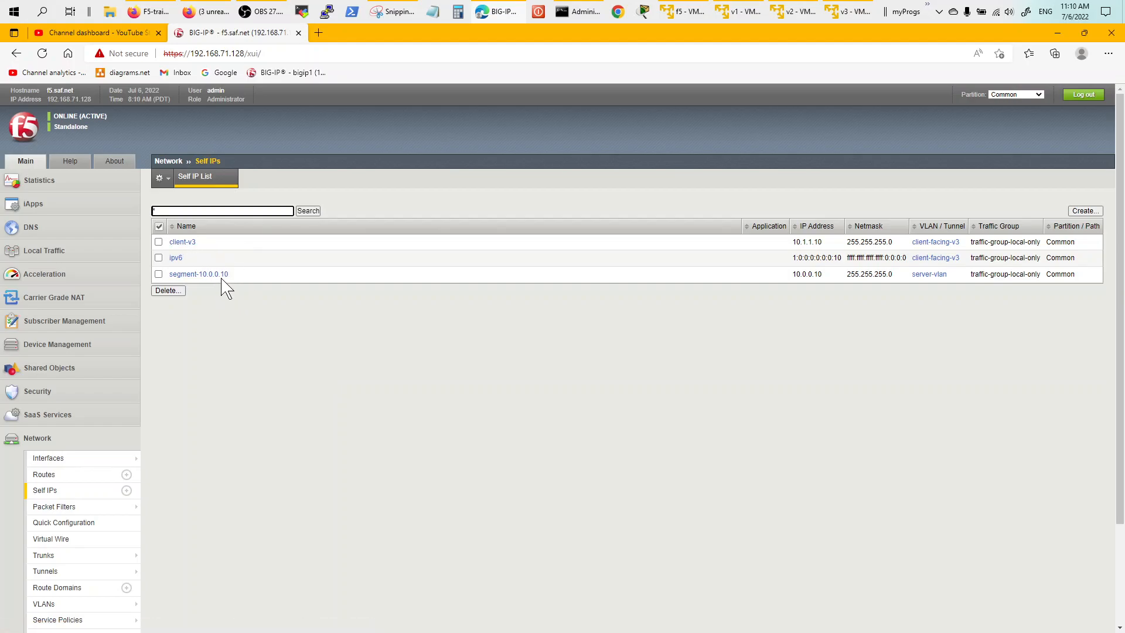
# Open self IP client-v3 (10.1.1.10, 255.255.255.0) and compare it with the network diagram.
pyautogui.click(183, 242)
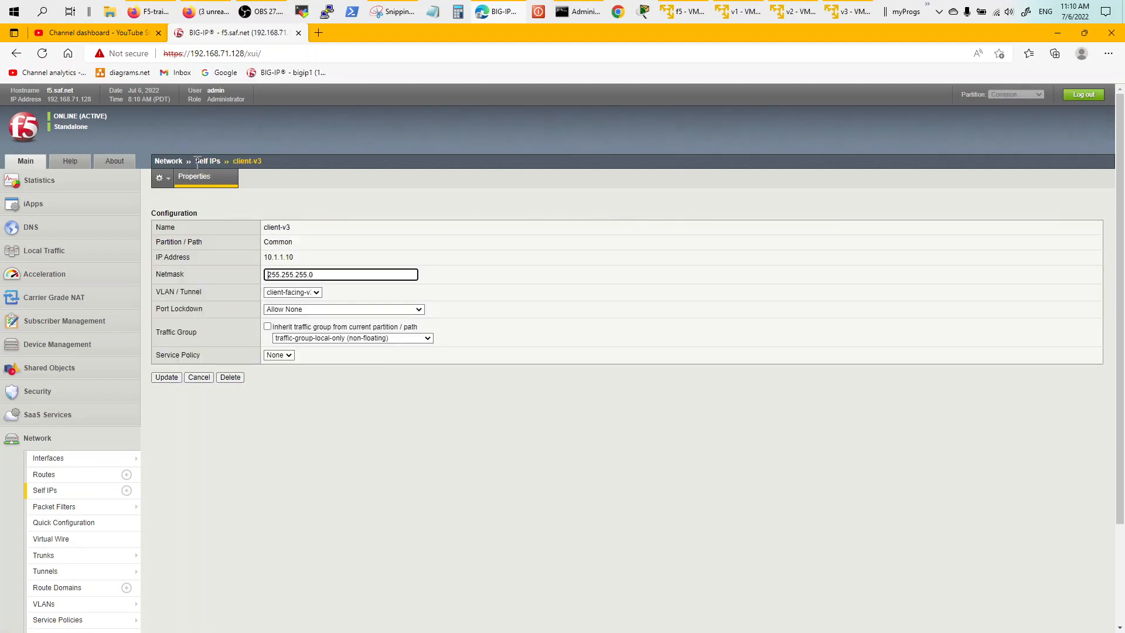
pyautogui.click(199, 161)
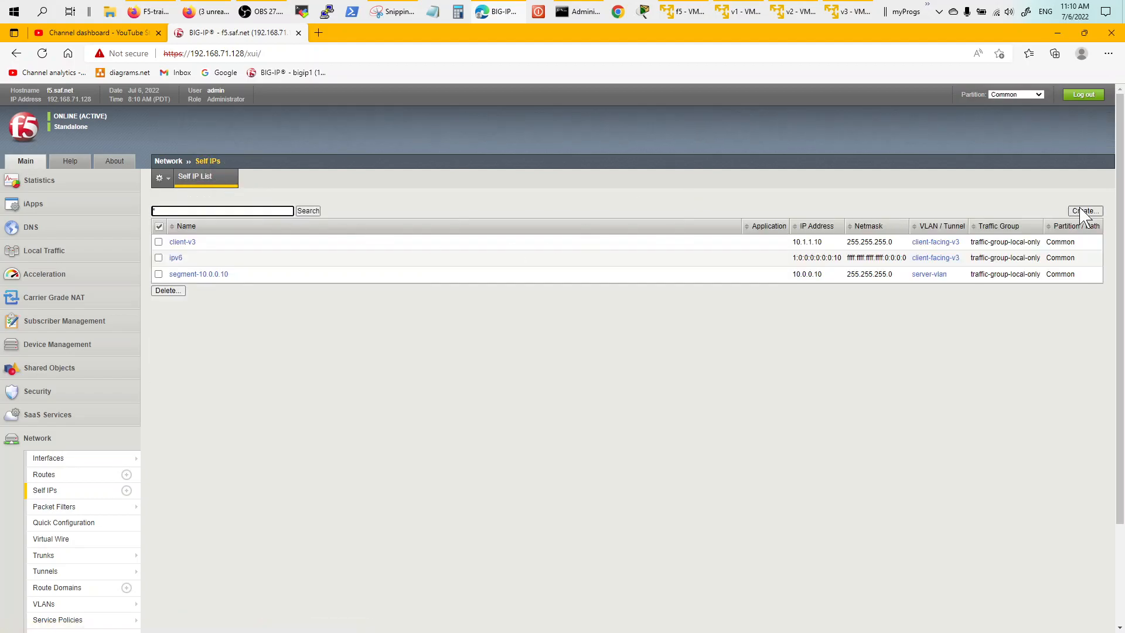
pyautogui.click(182, 242)
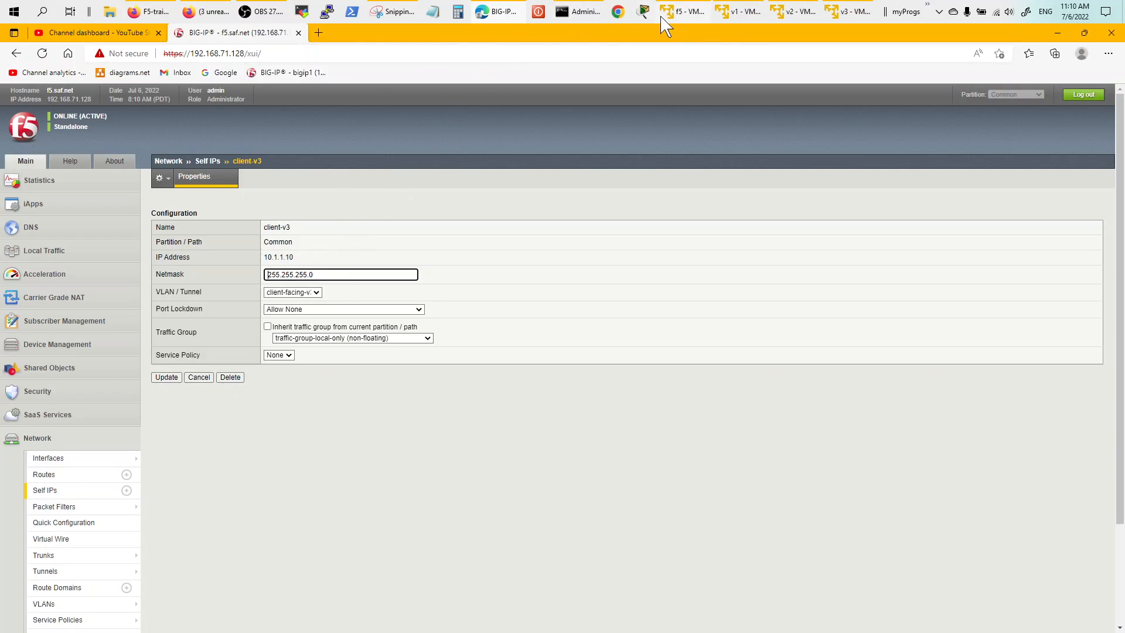
pyautogui.click(403, 13)
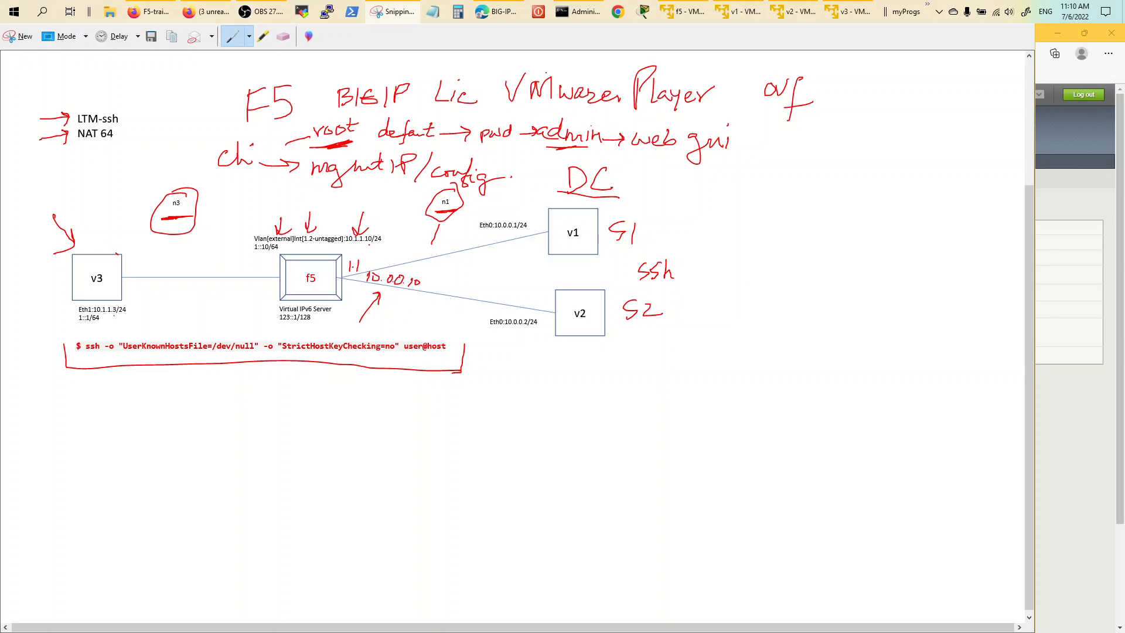
pyautogui.click(499, 12)
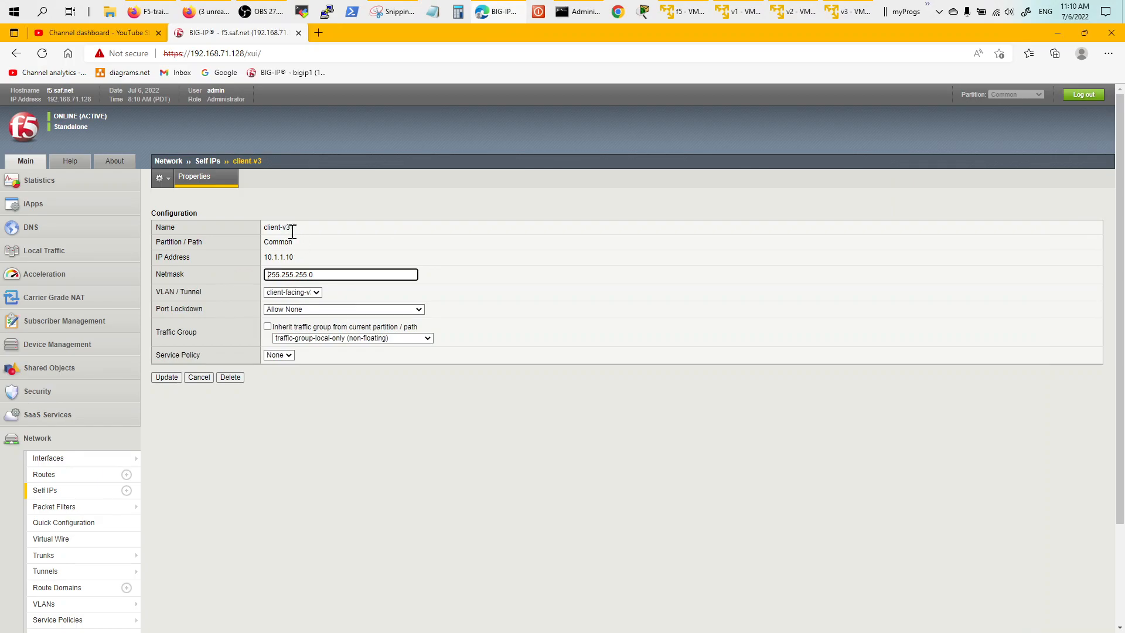
# Confirm self IP client-v3 is on VLAN client-facing-v3, then go back to the Self IP List.
pyautogui.click(317, 293)
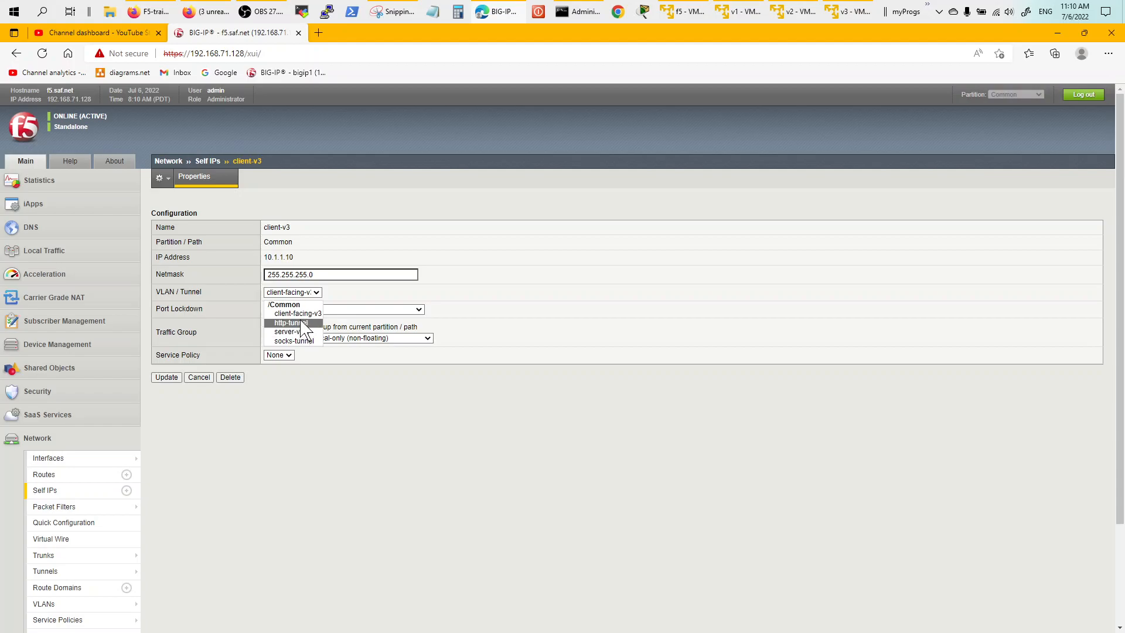
pyautogui.click(364, 391)
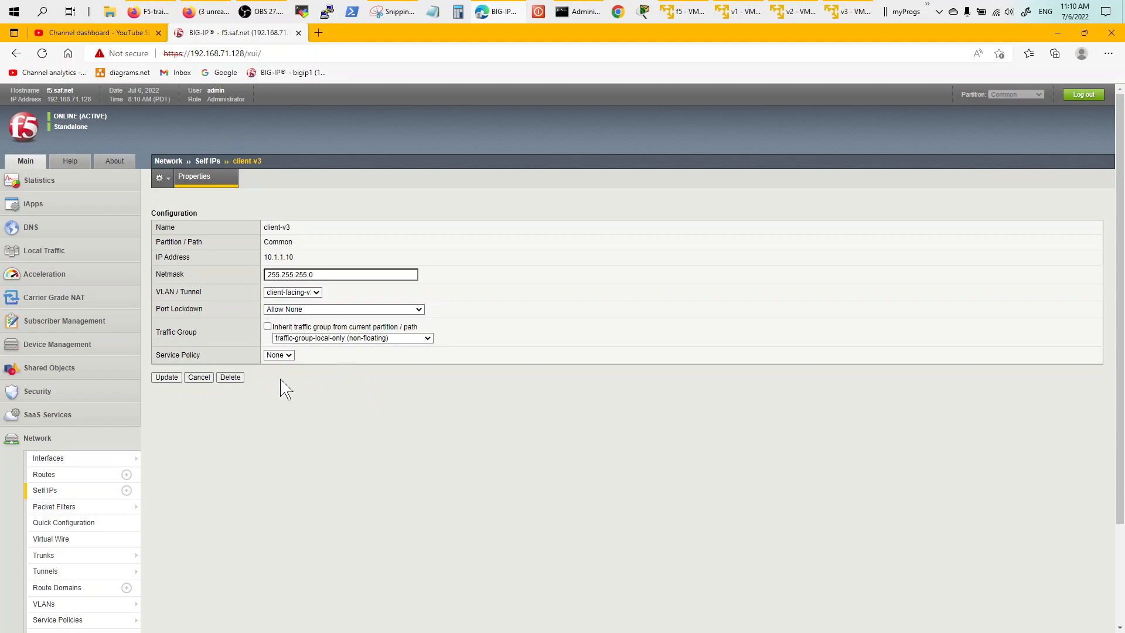
pyautogui.click(201, 167)
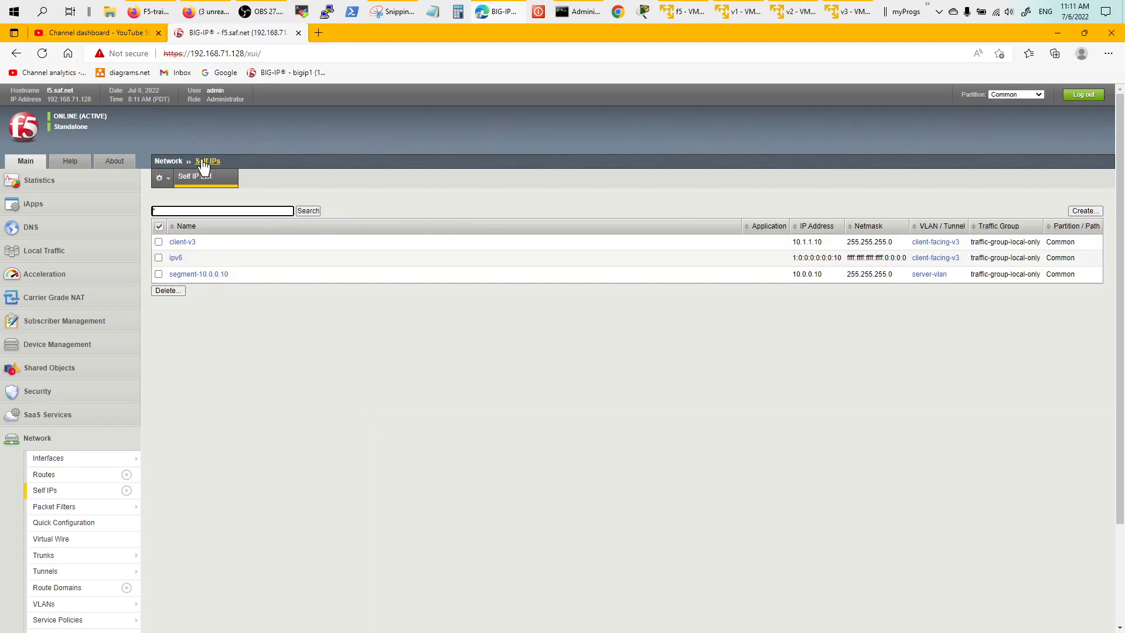
# Confirm self IP segment-10.0.0.10 is on server-vlan and return to the Self IP List.
pyautogui.click(213, 276)
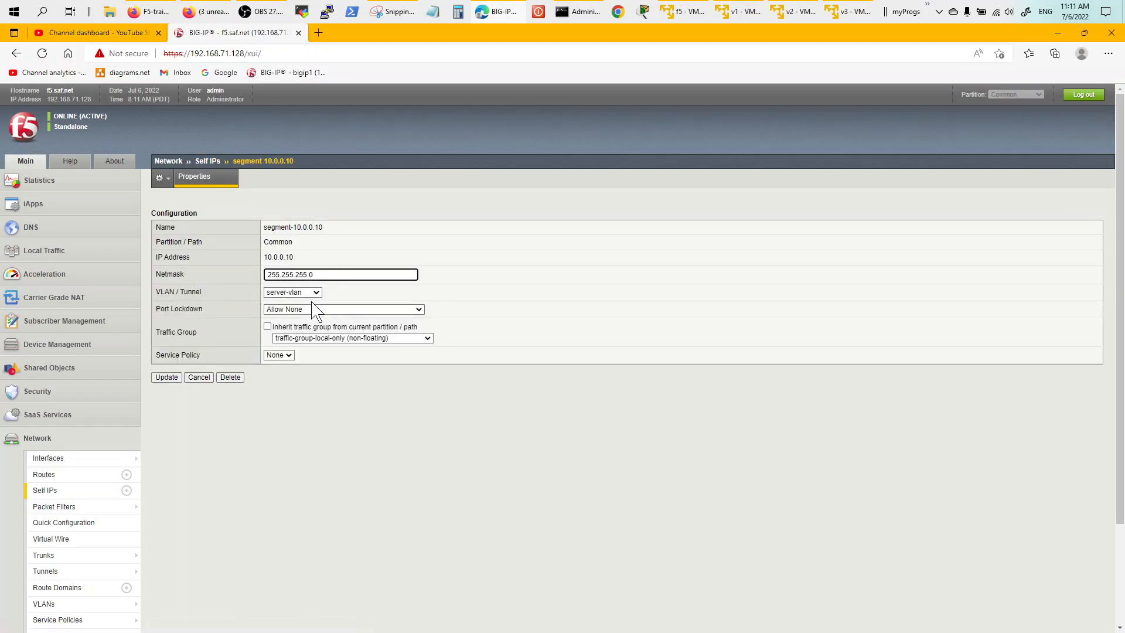
pyautogui.click(317, 292)
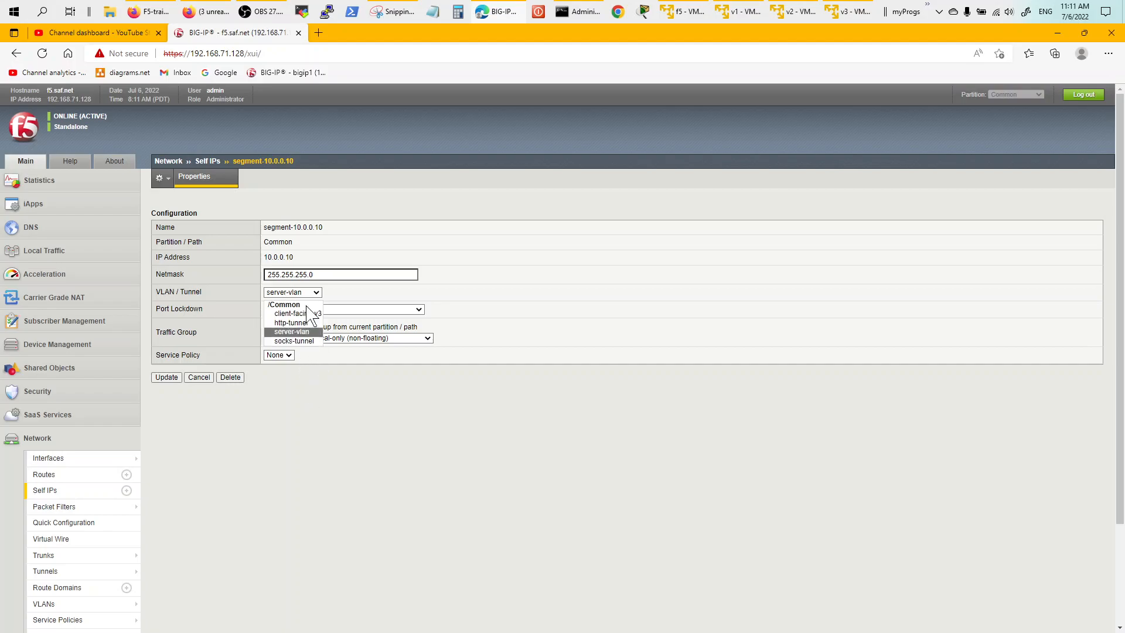
pyautogui.click(329, 440)
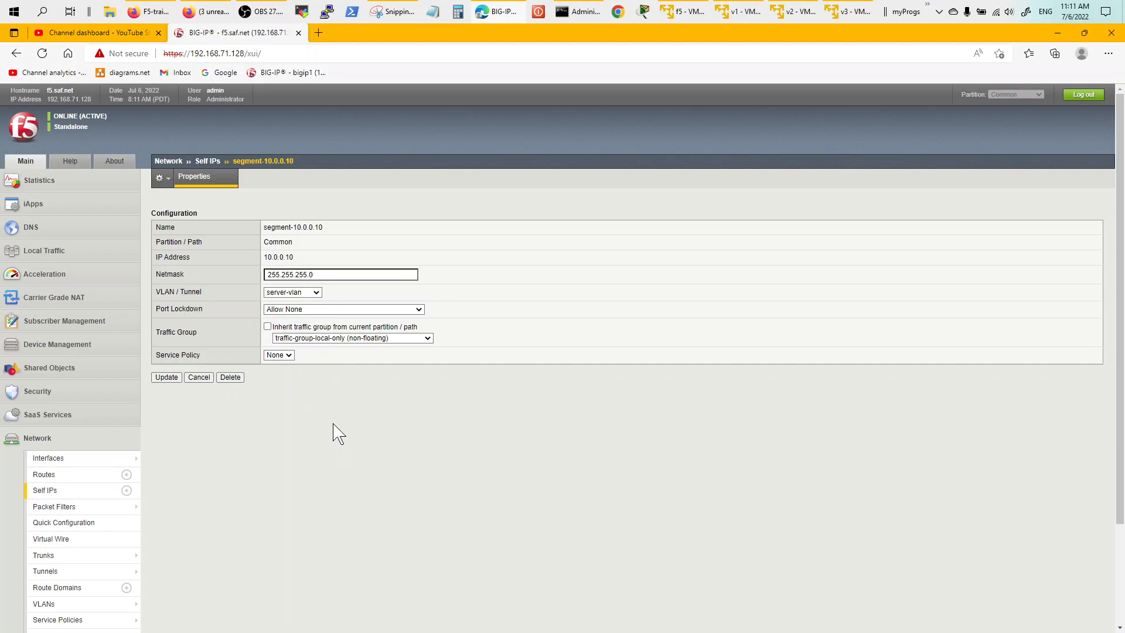
pyautogui.click(209, 163)
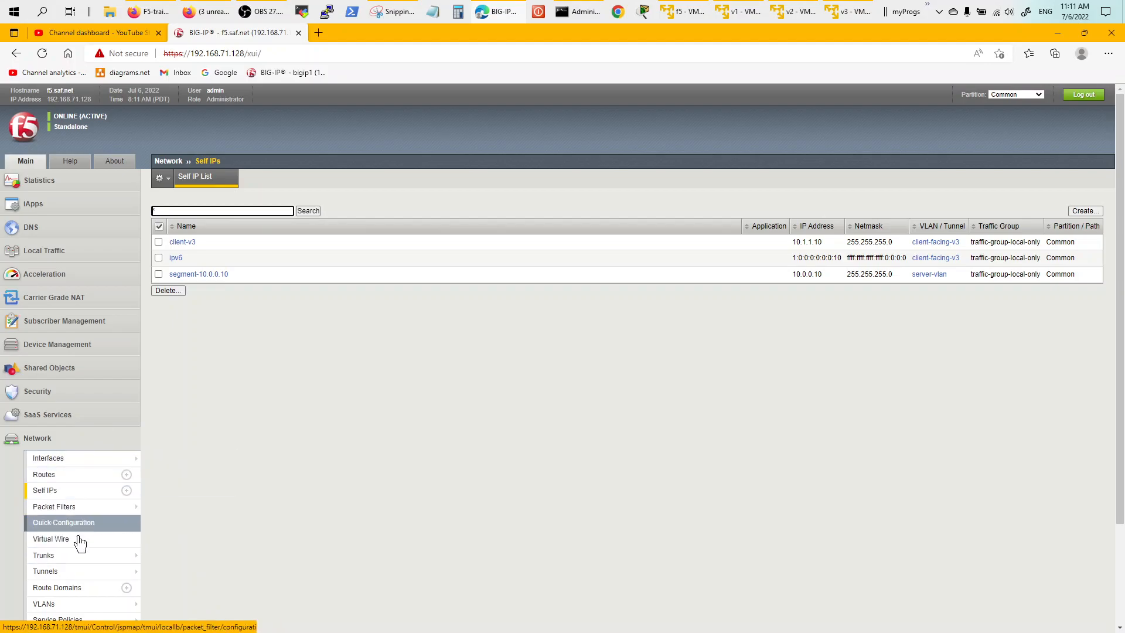
# Open the v1-v2-pool virtual server from the Local Traffic Virtual Server List.
pyautogui.click(43, 440)
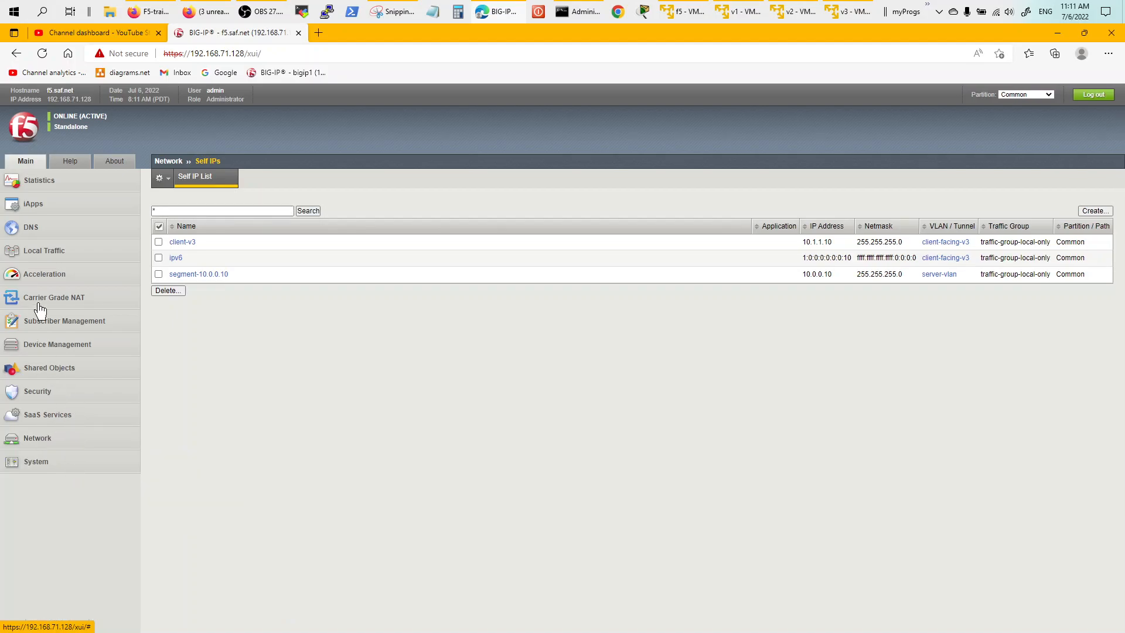
pyautogui.click(54, 256)
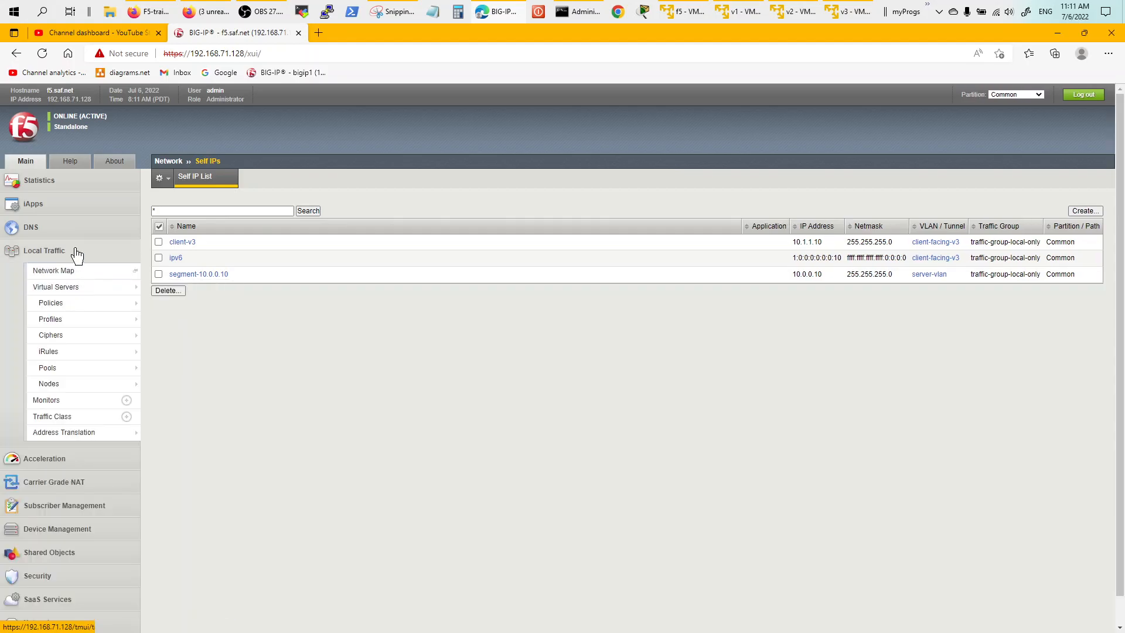
pyautogui.moveTo(87, 297)
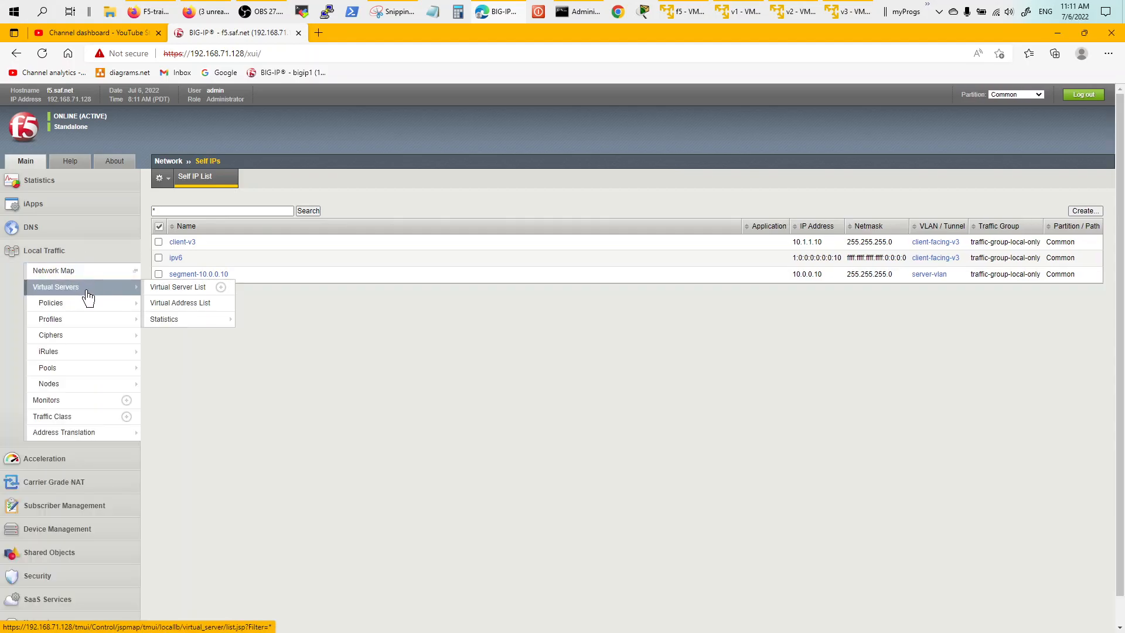
pyautogui.moveTo(87, 374)
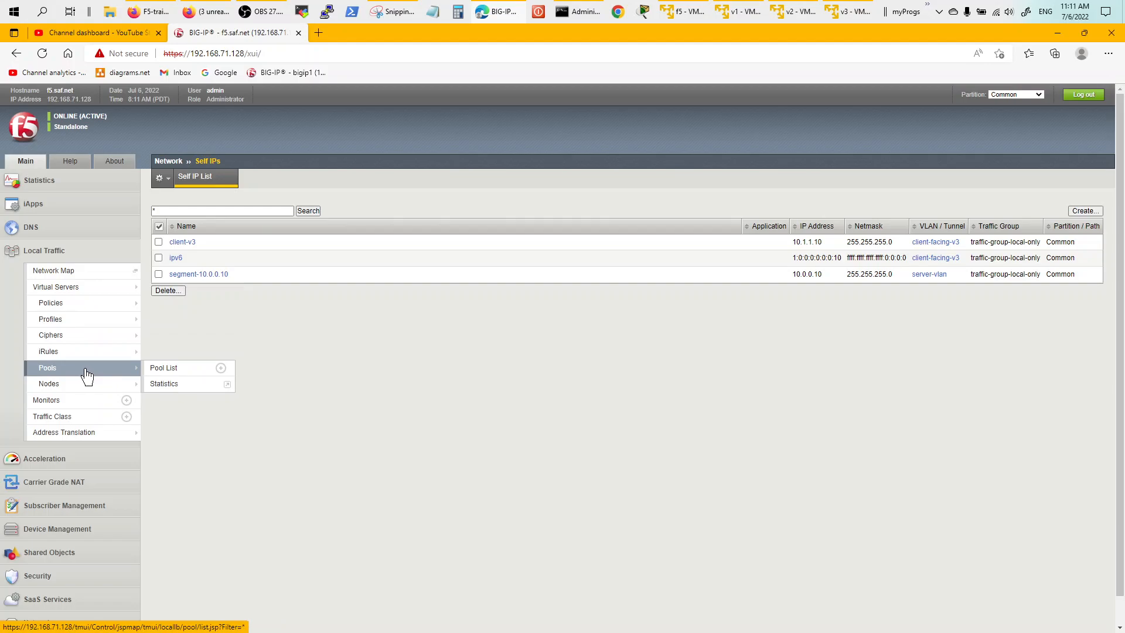
pyautogui.click(173, 293)
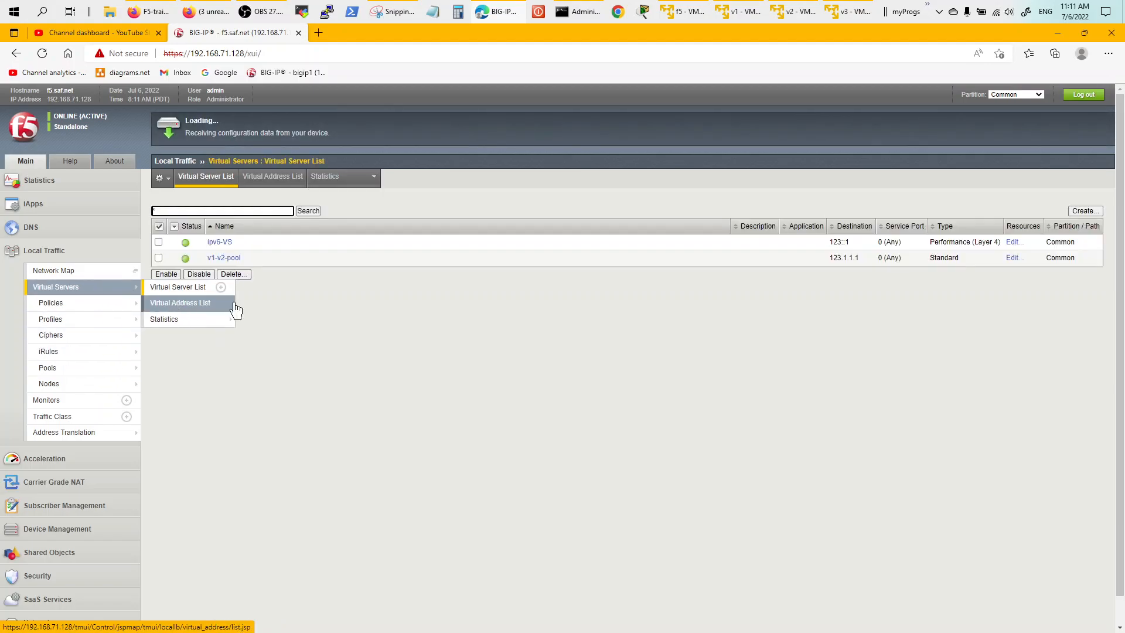
pyautogui.click(229, 259)
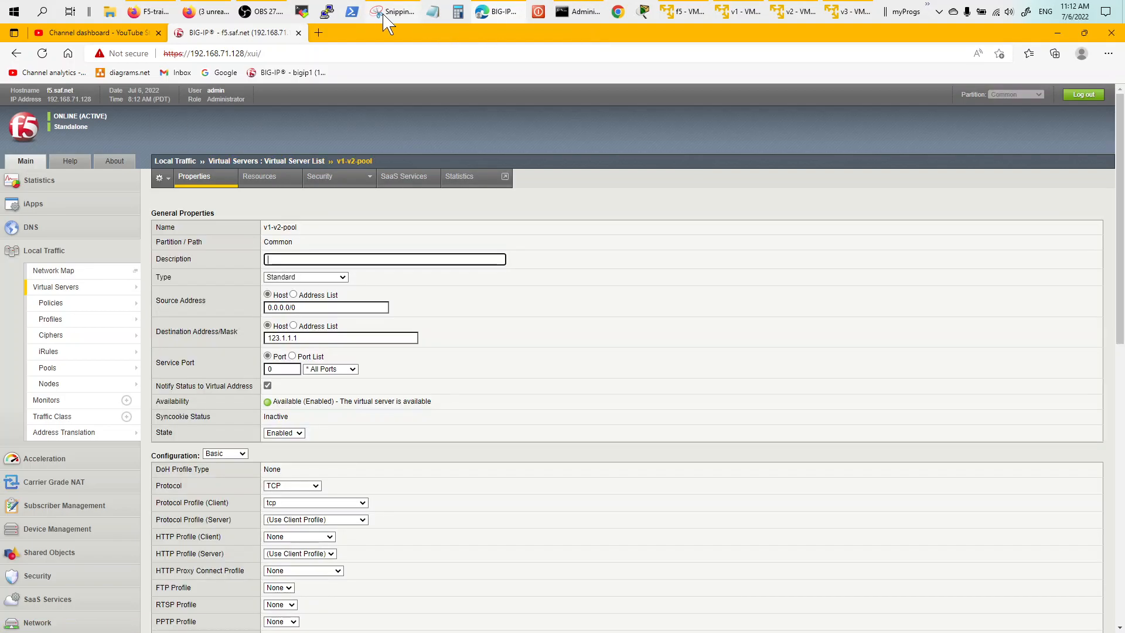
pyautogui.click(392, 11)
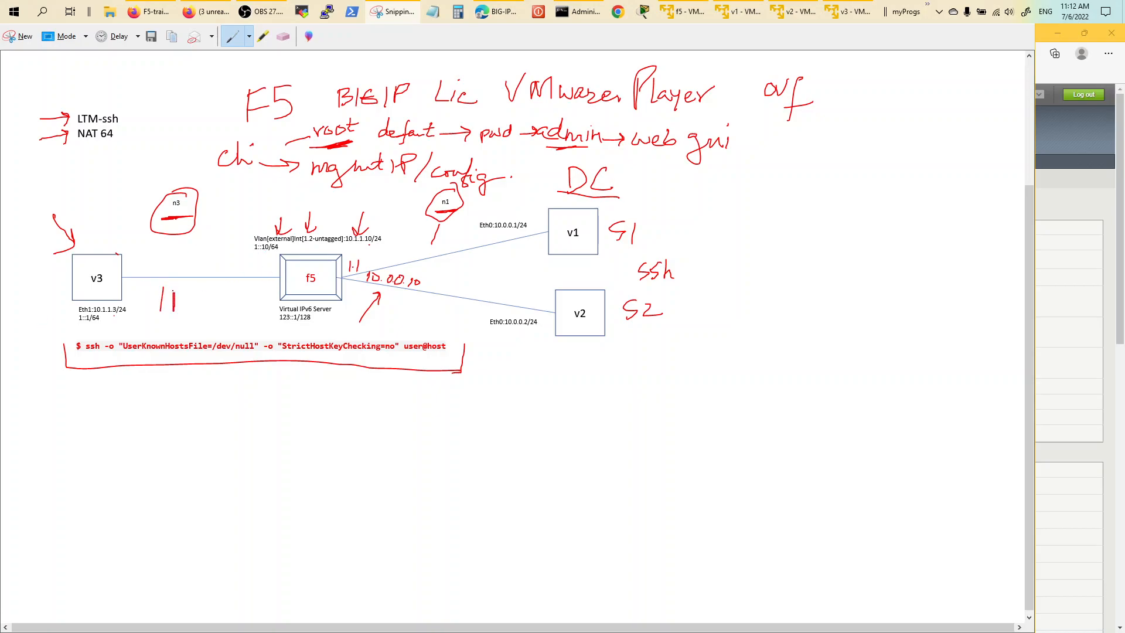
# Underline IPv6 and handwrite 'IPv4 - LTM' and 'IPv6 - LTM/NAT64' on the diagram.
pyautogui.moveTo(161, 321); pyautogui.dragTo(218, 318)
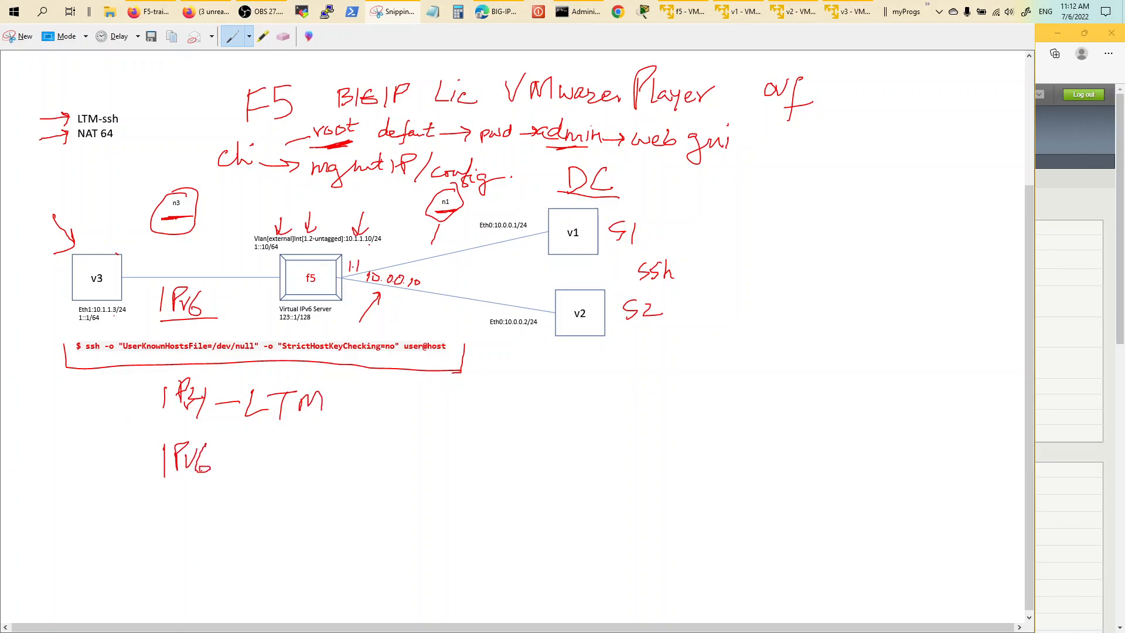
pyautogui.moveTo(257, 452); pyautogui.dragTo(298, 449)
pyautogui.moveTo(278, 451); pyautogui.dragTo(273, 474)
pyautogui.moveTo(347, 444); pyautogui.dragTo(308, 485)
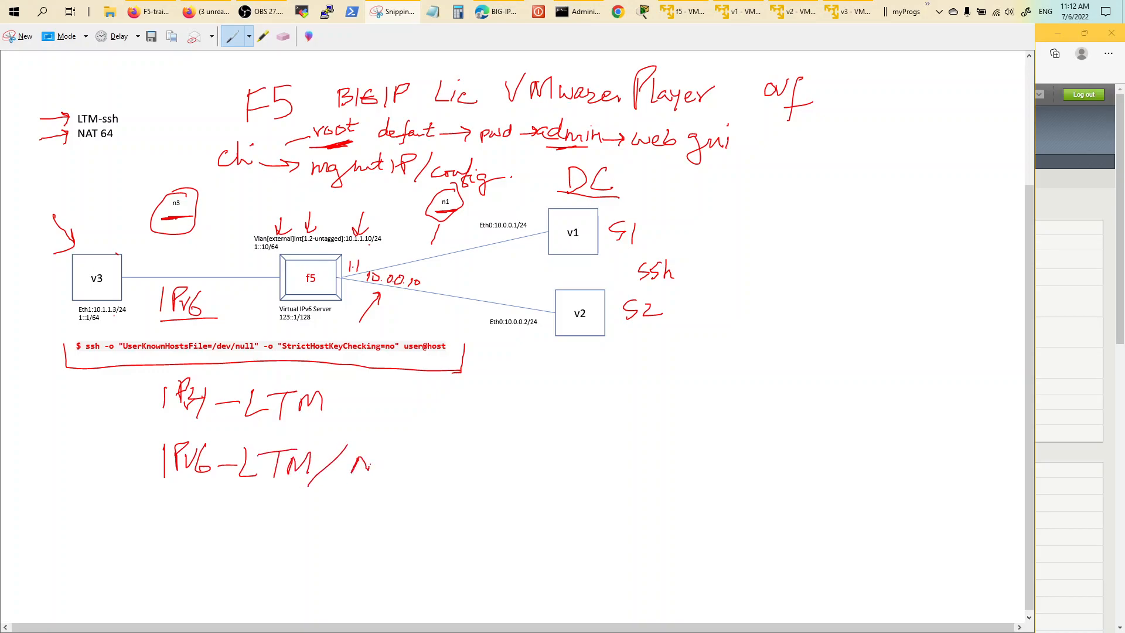
pyautogui.moveTo(386, 456); pyautogui.dragTo(394, 471)
pyautogui.moveTo(380, 467); pyautogui.dragTo(408, 462)
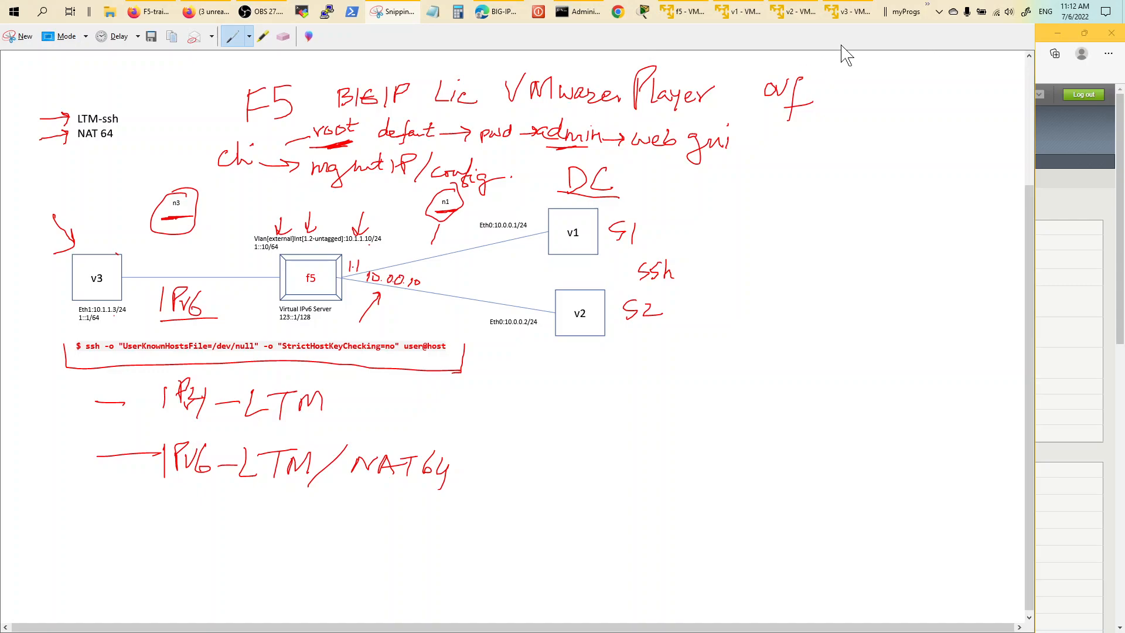
pyautogui.click(501, 24)
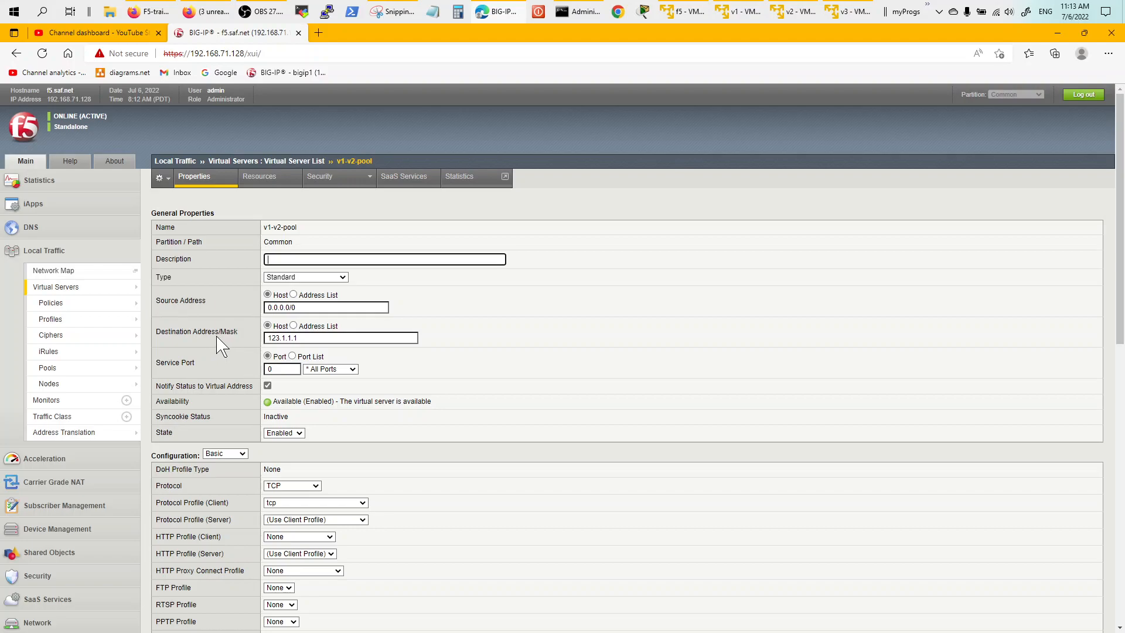
# Review v1-v2-pool's properties: destination 123.1.1.1, all ports, HTTP profile left at None.
pyautogui.click(309, 339)
pyautogui.click(538, 335)
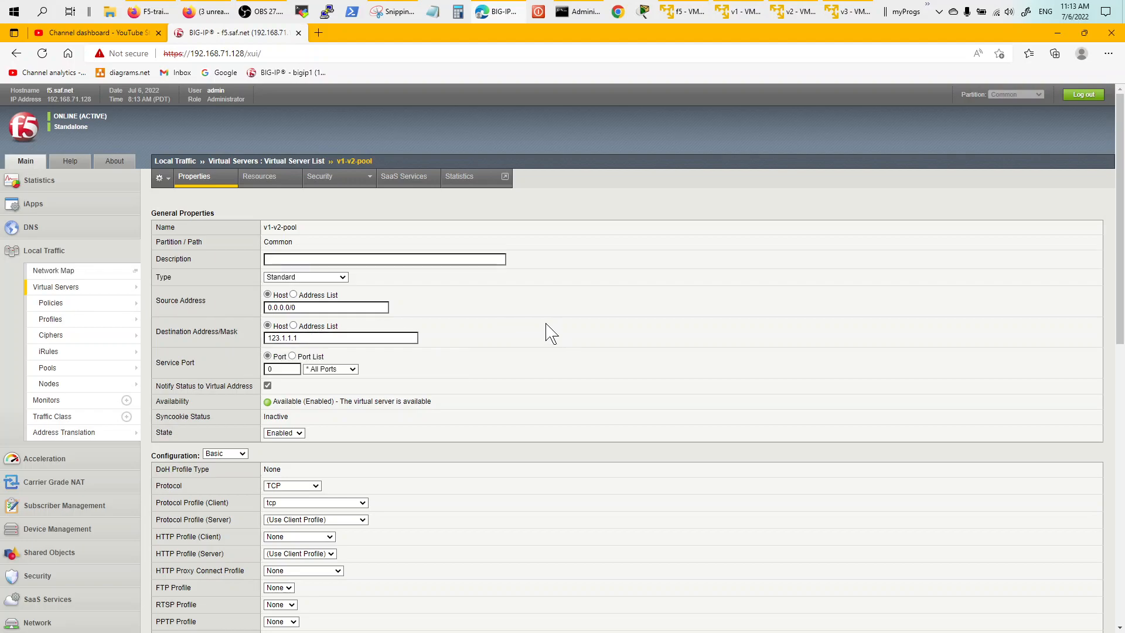
pyautogui.moveTo(1119, 332); pyautogui.dragTo(1119, 407)
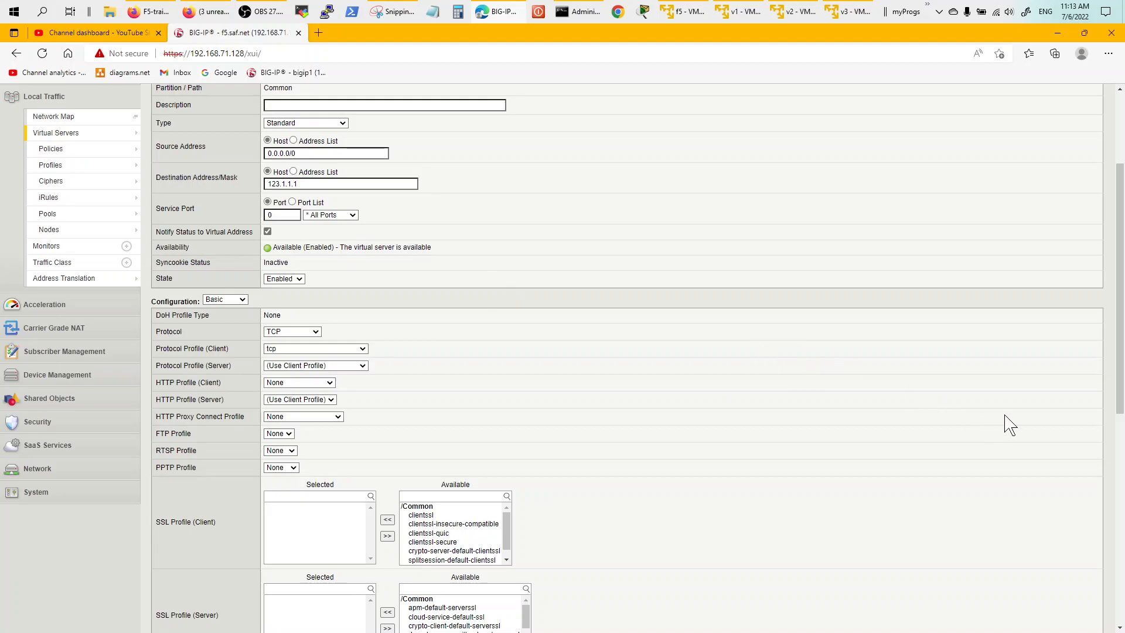
pyautogui.moveTo(1117, 409); pyautogui.dragTo(1117, 559)
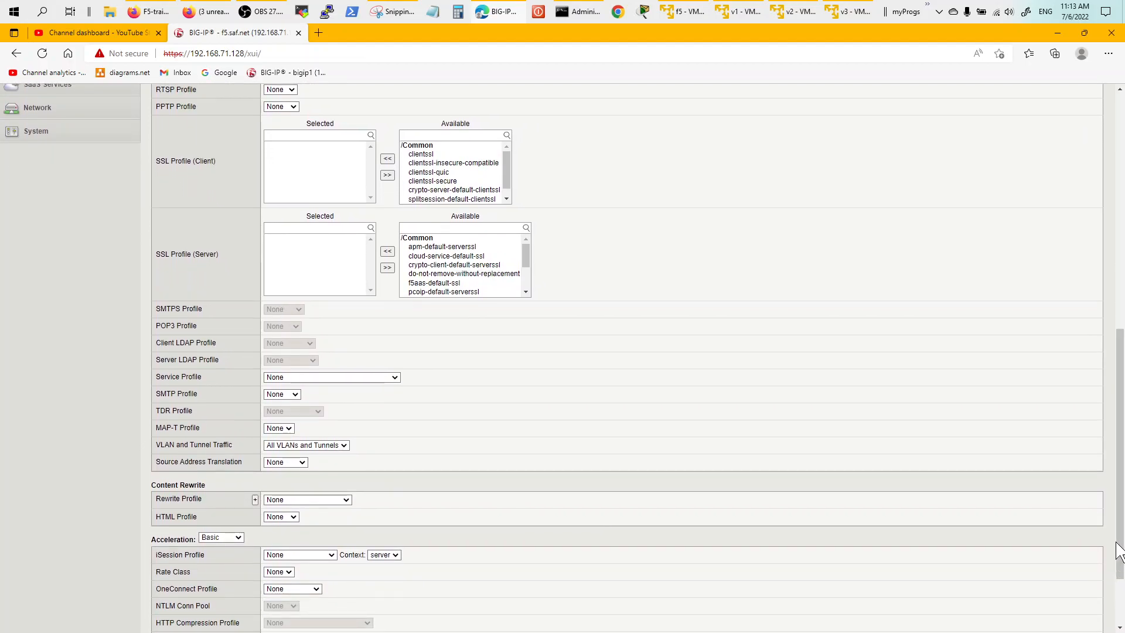
pyautogui.moveTo(1114, 410); pyautogui.dragTo(1123, 238)
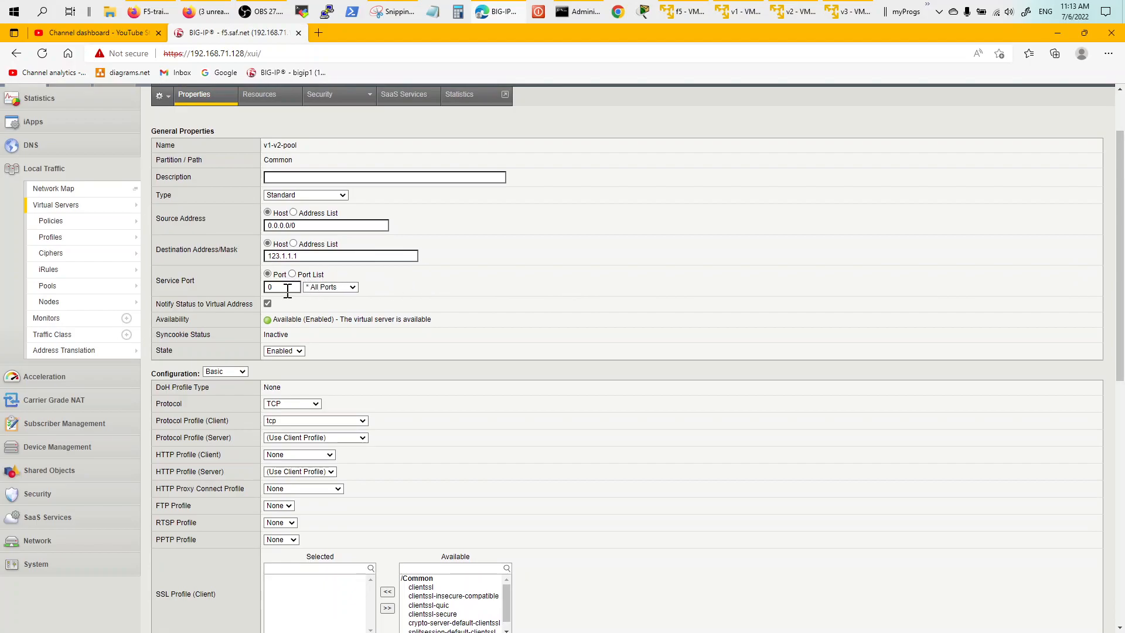
pyautogui.click(326, 454)
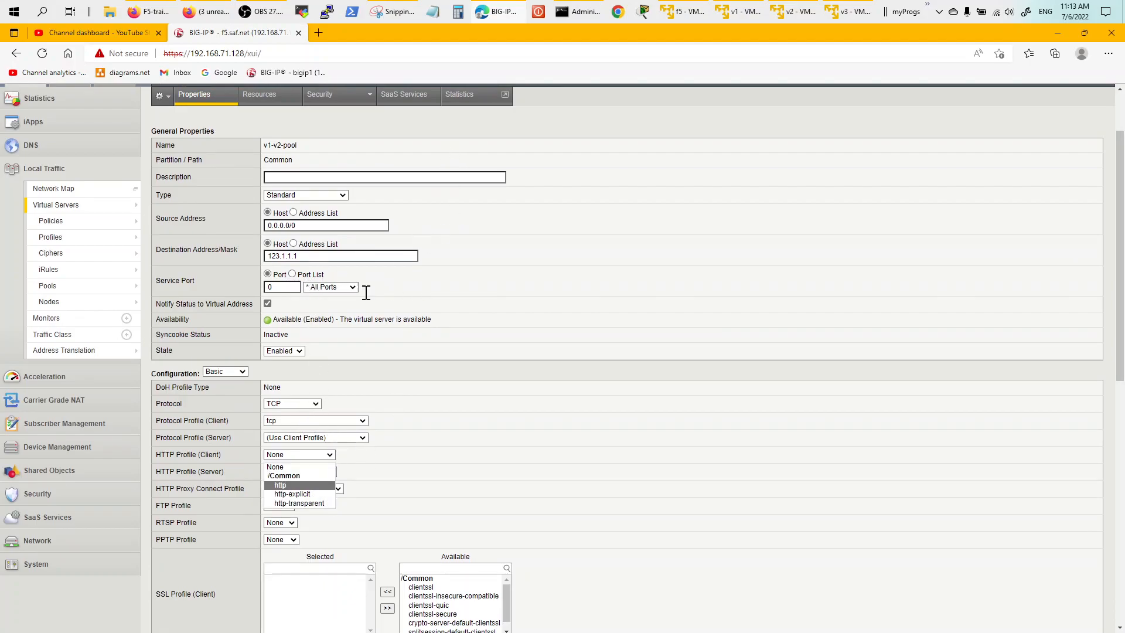
pyautogui.click(463, 314)
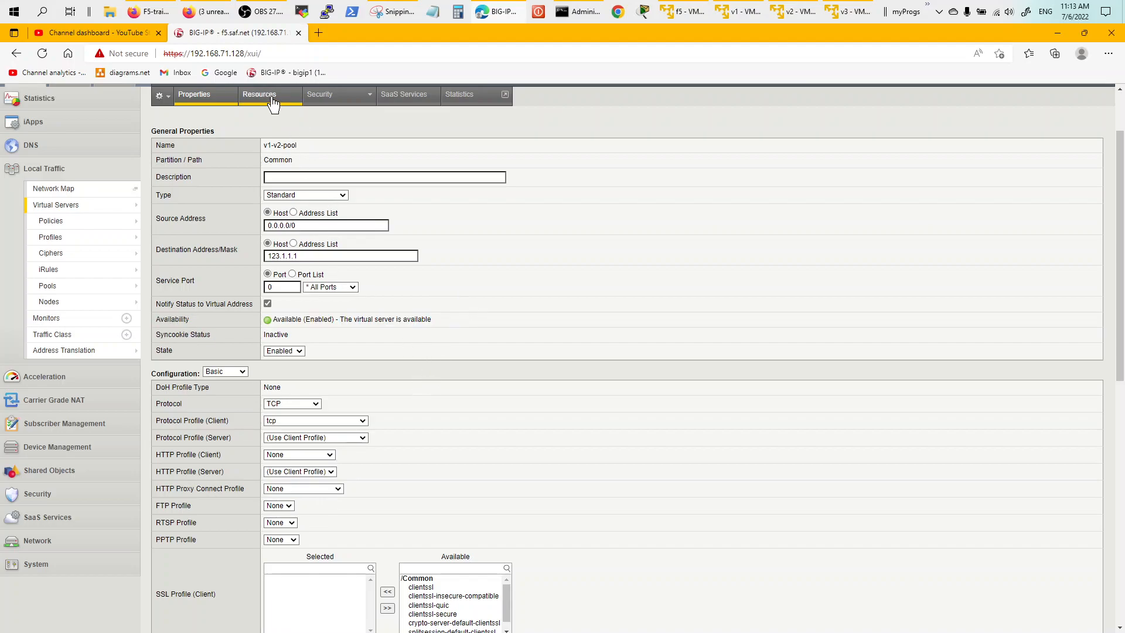
# Check the Resources tab, keeping v1-v2-pool as the default pool.
pyautogui.click(273, 104)
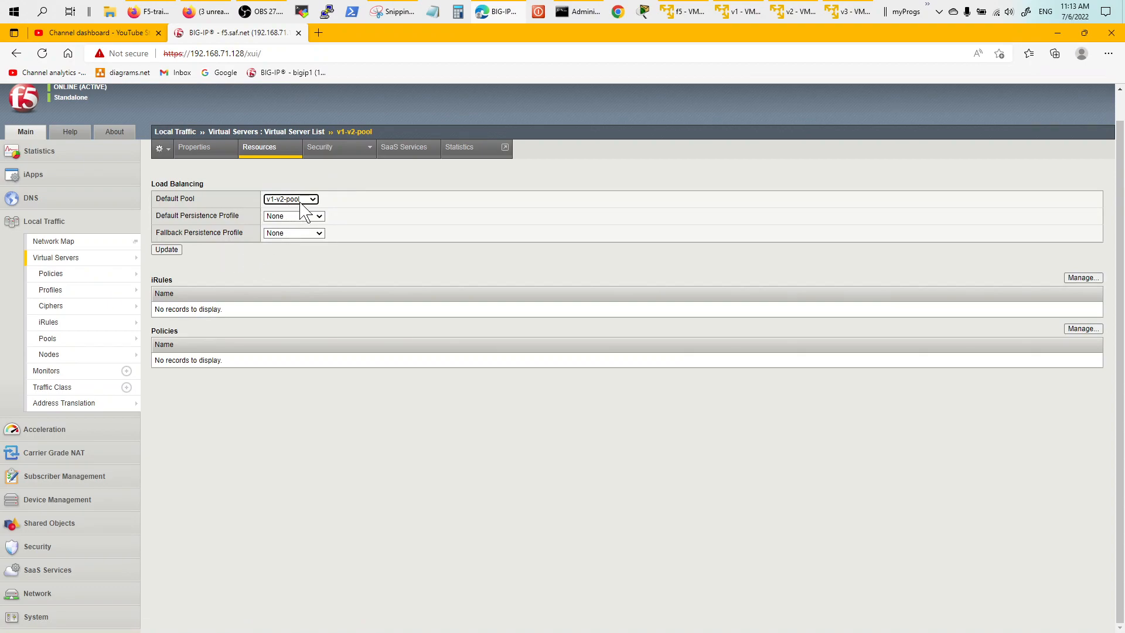
pyautogui.click(314, 201)
pyautogui.click(317, 214)
# Draw red traffic arrows from v3 through f5 to v1 and v2 on the diagram.
pyautogui.moveTo(300, 176)
pyautogui.click(401, 13)
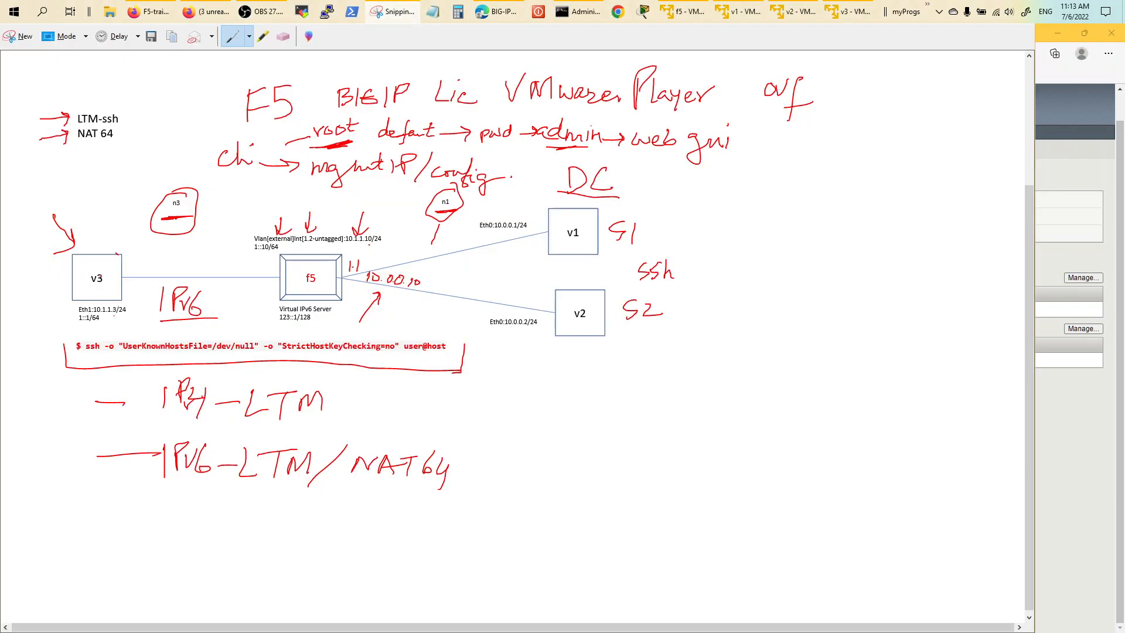
pyautogui.moveTo(236, 271); pyautogui.dragTo(512, 248)
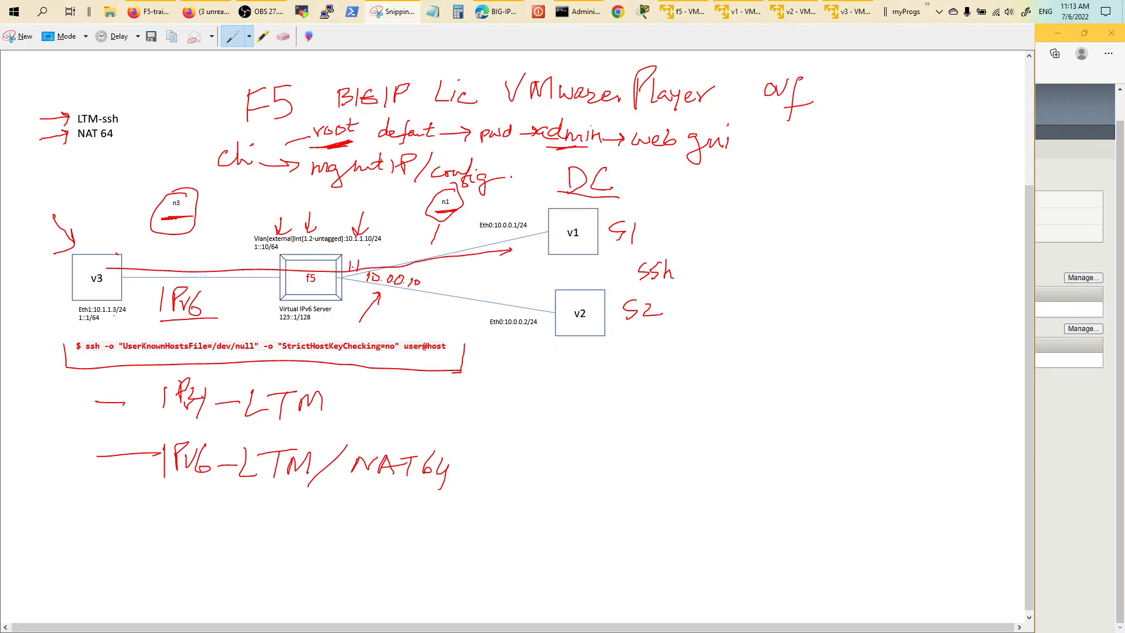
pyautogui.moveTo(332, 272); pyautogui.dragTo(520, 302)
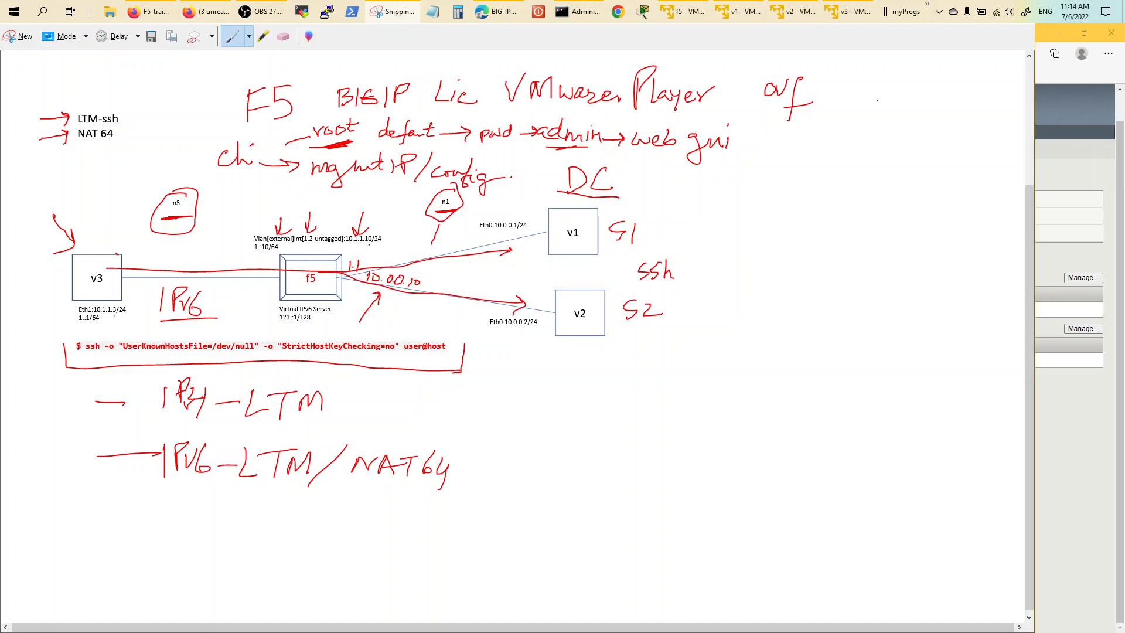
pyautogui.click(486, 16)
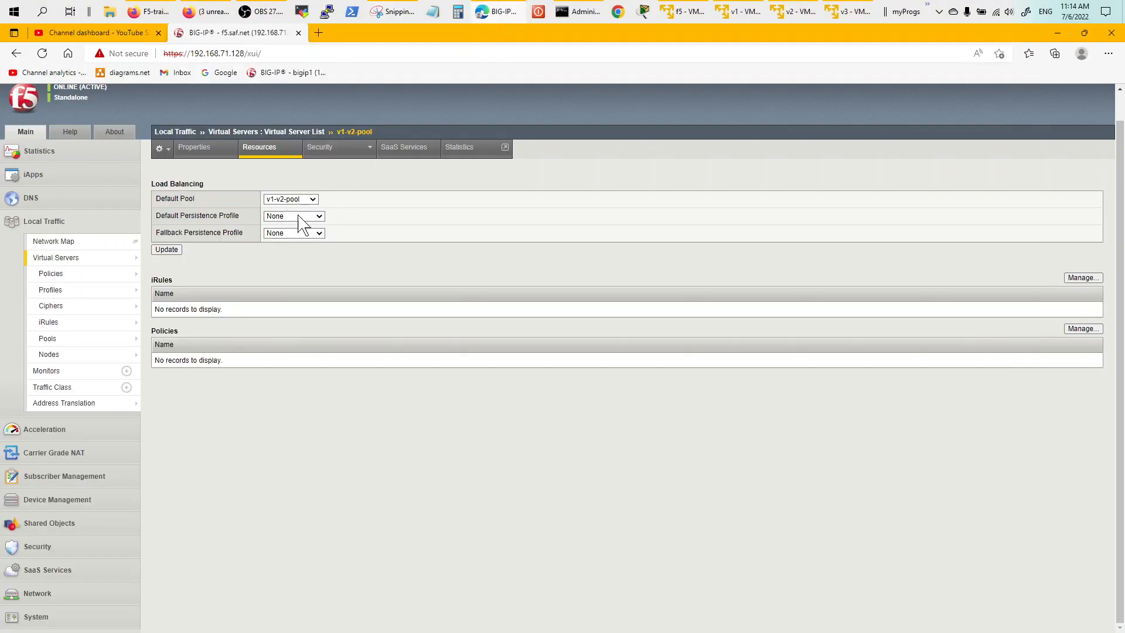
# Open the Local Traffic Policy List, which is empty.
pyautogui.moveTo(122, 290)
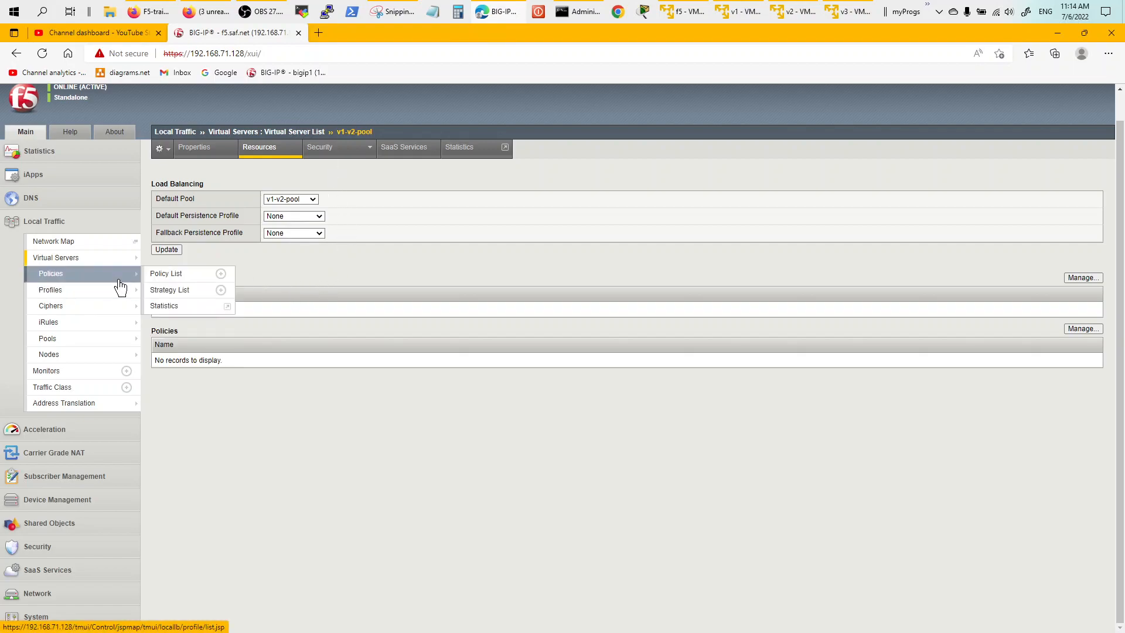
pyautogui.moveTo(80, 280)
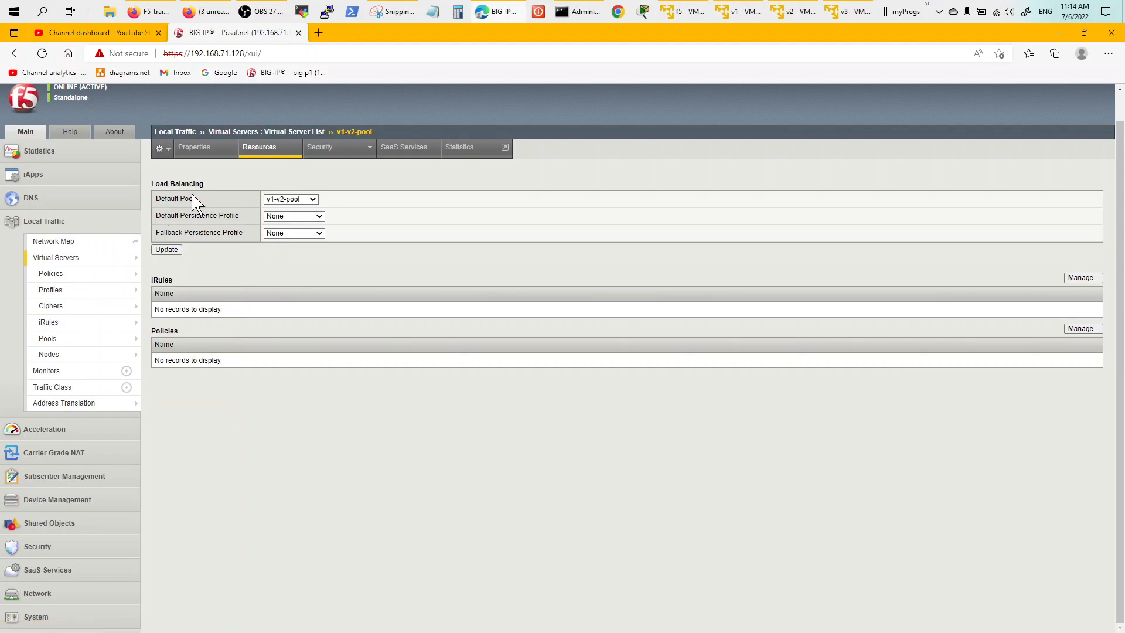
pyautogui.click(76, 274)
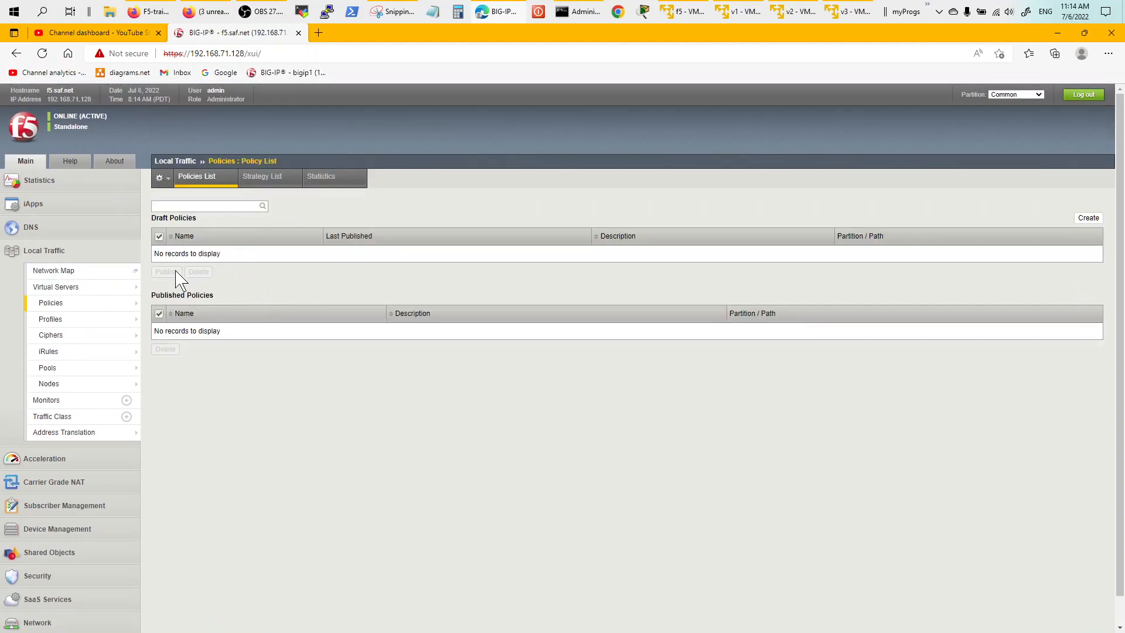
# Show the HTTP service profiles: http, http-explicit and http-transparent.
pyautogui.moveTo(120, 352)
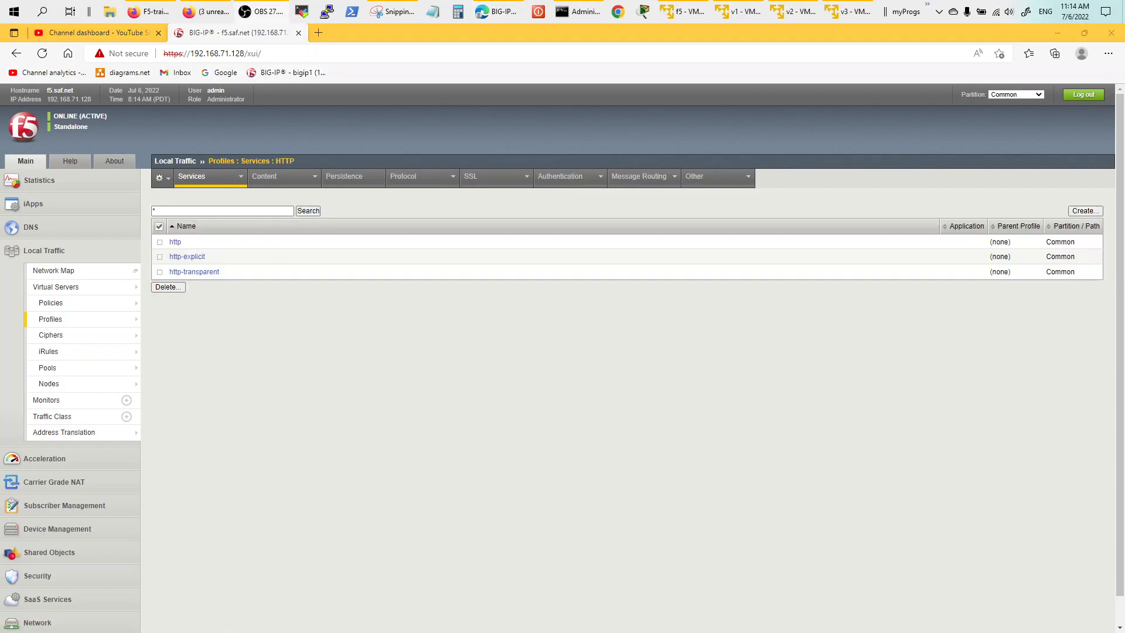
pyautogui.moveTo(115, 303)
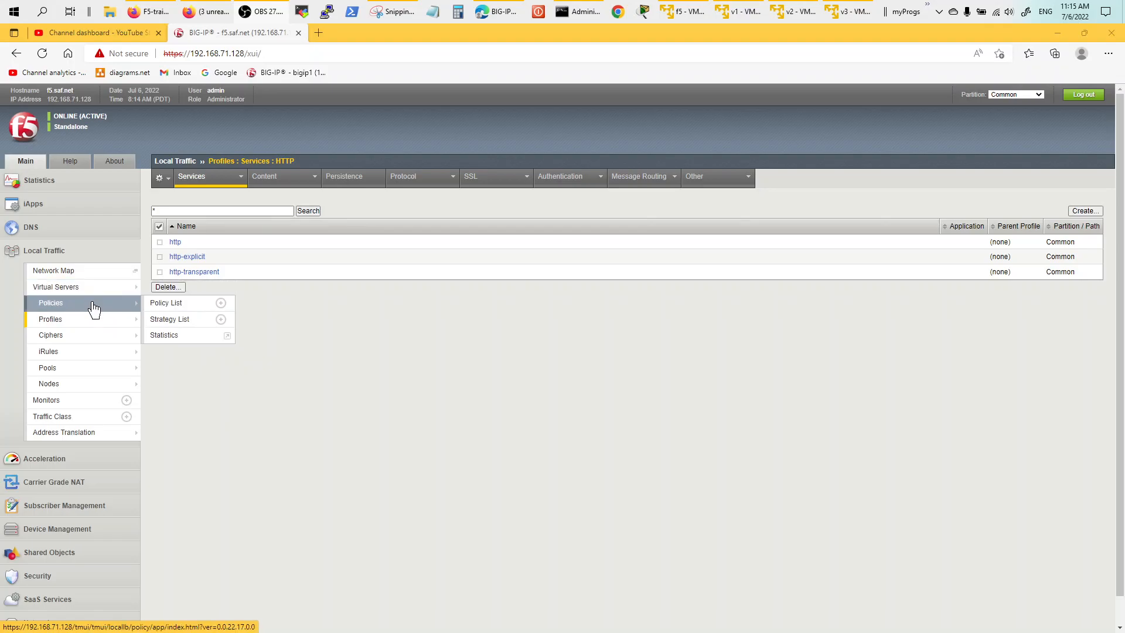
pyautogui.moveTo(89, 321)
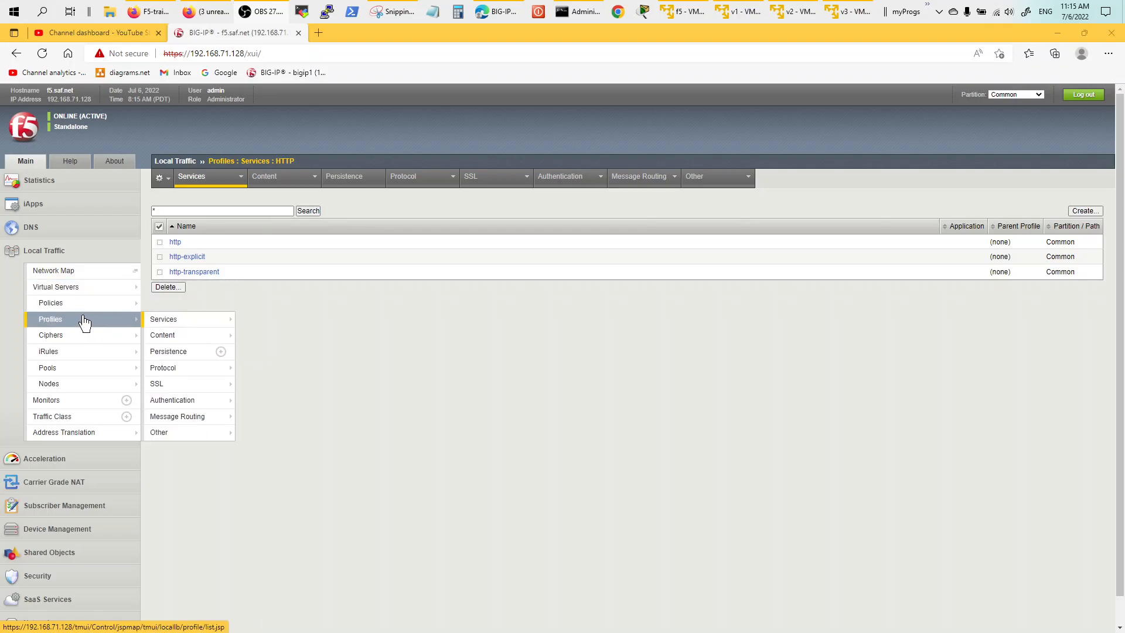
# Open v1-v2-pool's members (10.0.0.1, 10.0.0.2) and keep Round Robin load balancing.
pyautogui.moveTo(94, 369)
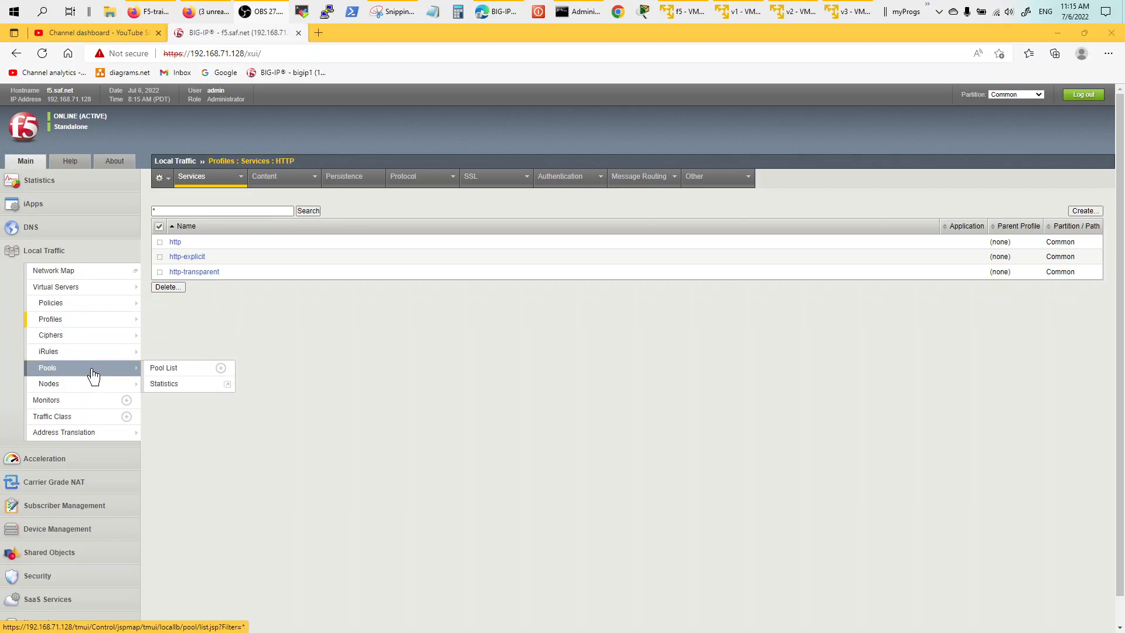
pyautogui.click(164, 369)
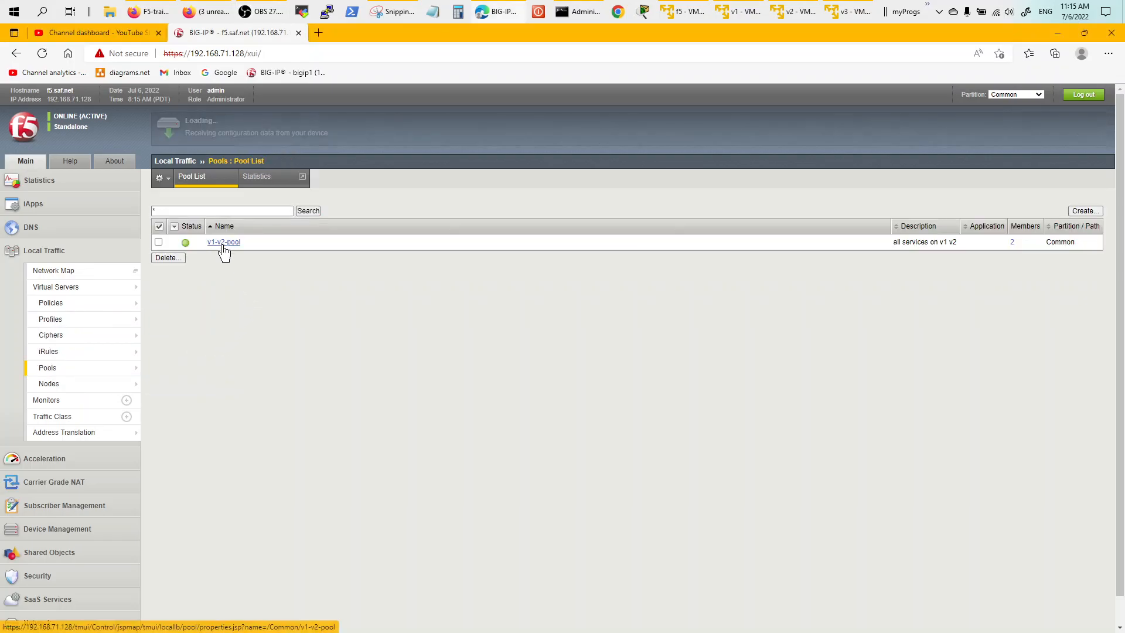
pyautogui.click(222, 247)
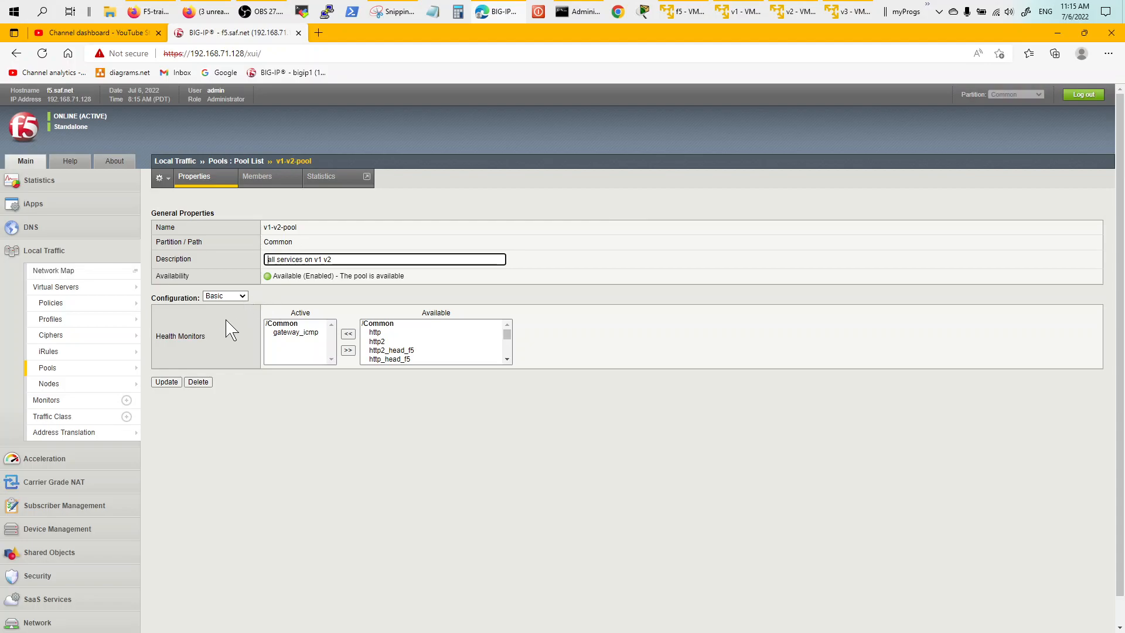
pyautogui.click(257, 178)
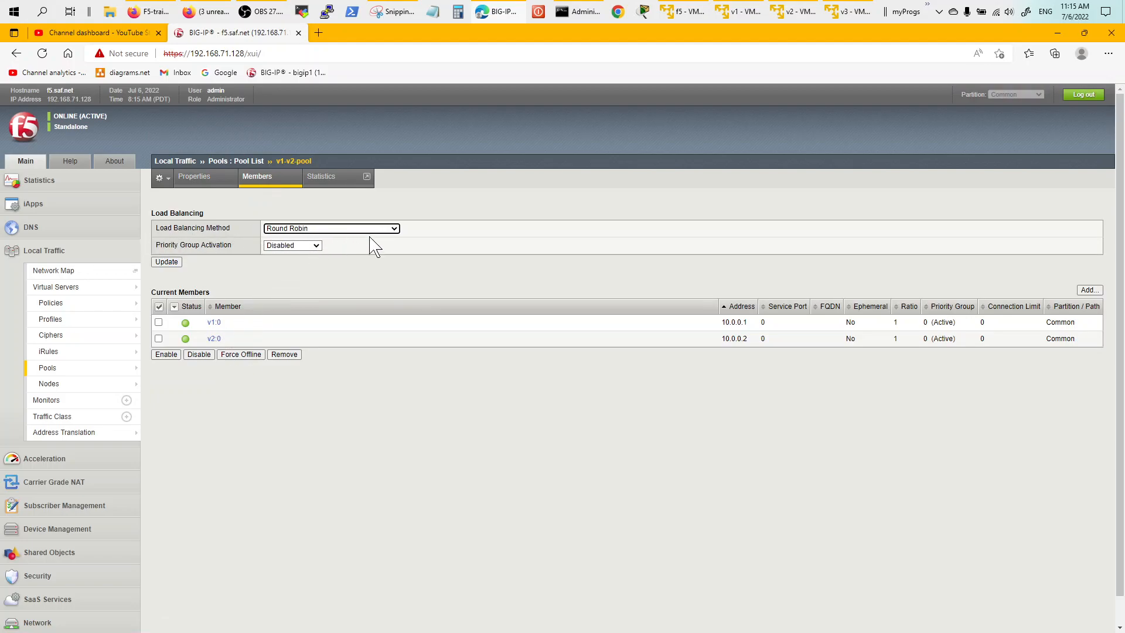
pyautogui.click(395, 229)
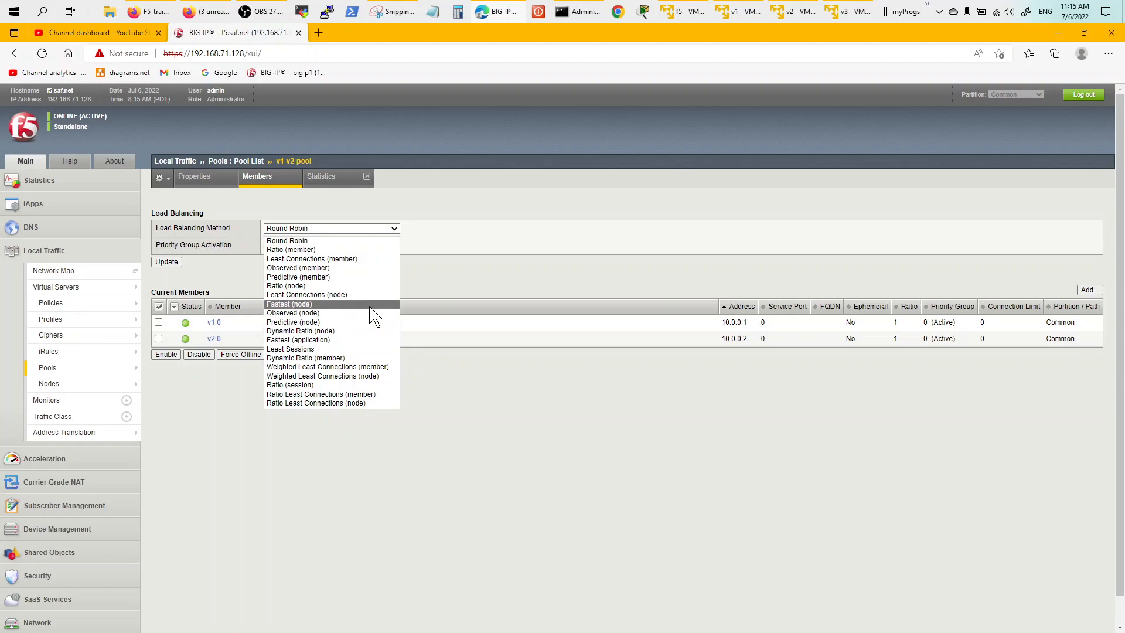
pyautogui.click(464, 392)
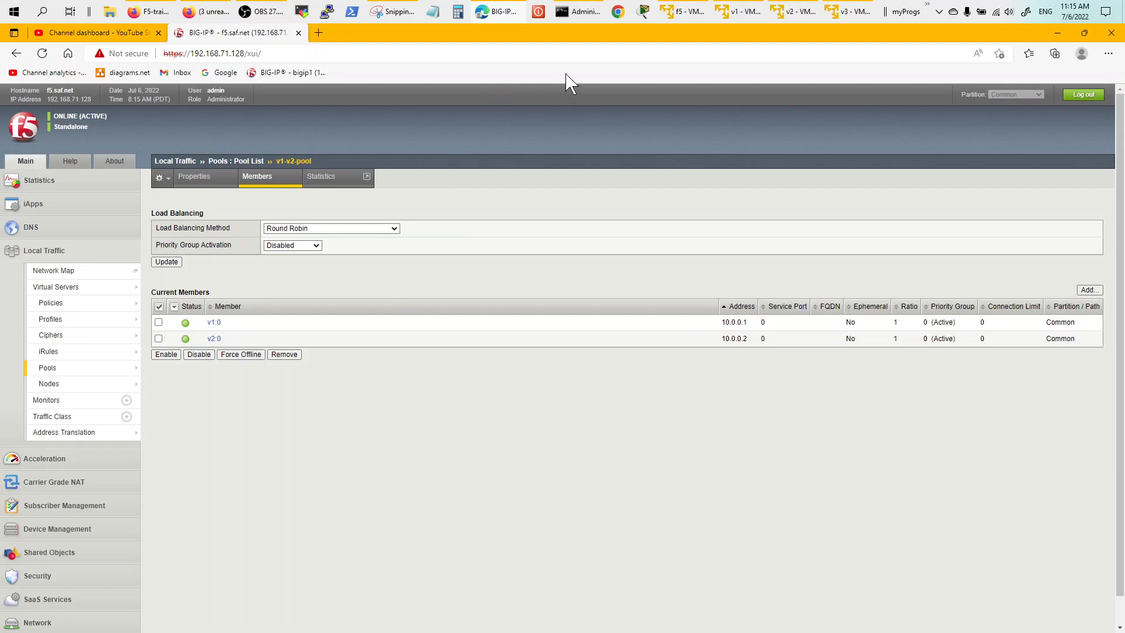
# Display the routing tables on v3 and v1, with v3's default via 10.1.1.10.
pyautogui.click(740, 14)
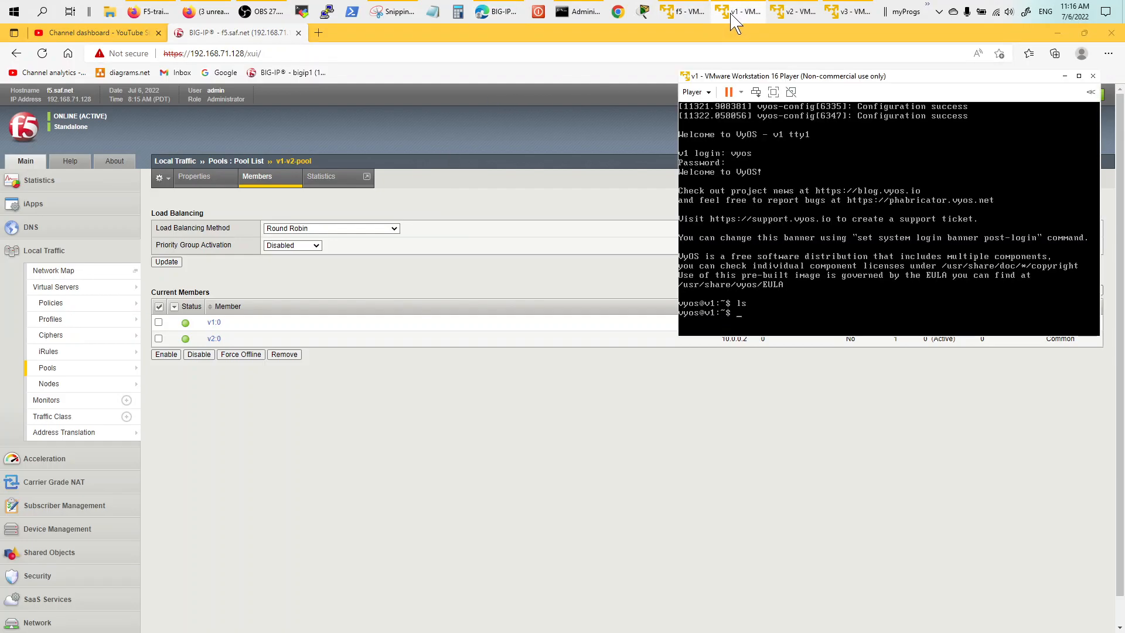
pyautogui.click(798, 15)
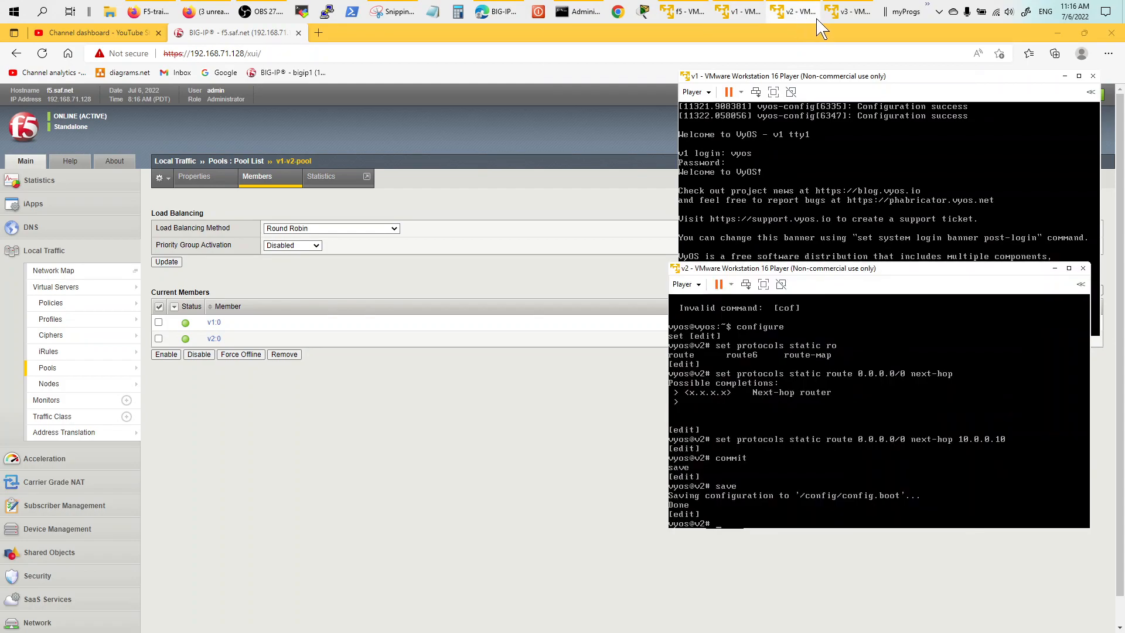
pyautogui.click(849, 12)
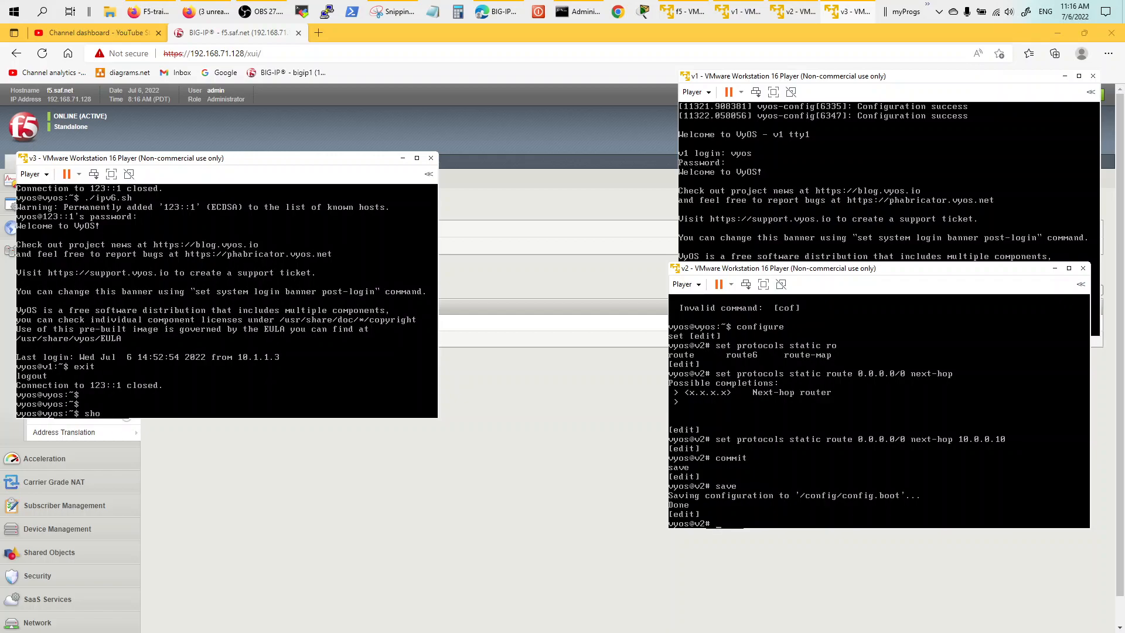
pyautogui.write('p ro')
pyautogui.press('Return')
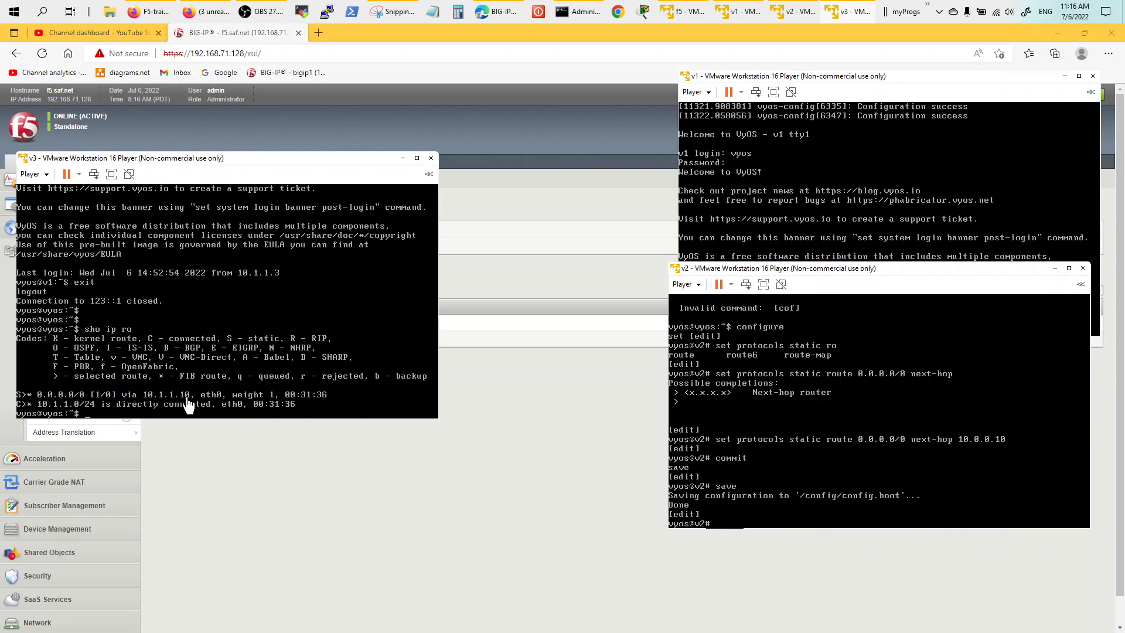
pyautogui.click(900, 76)
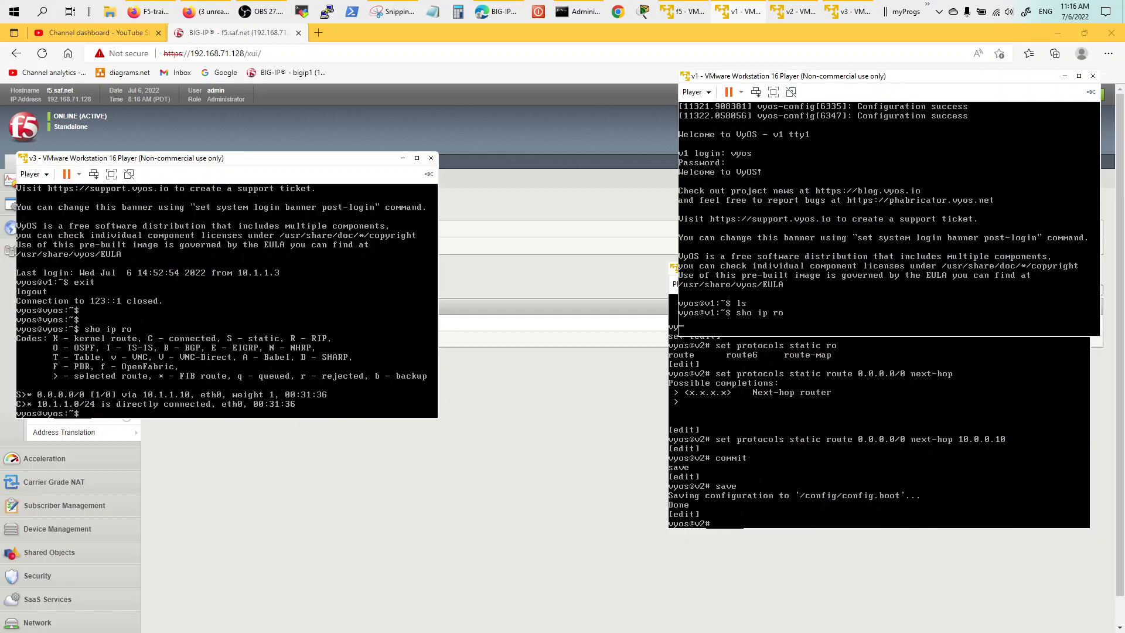
pyautogui.press('Return')
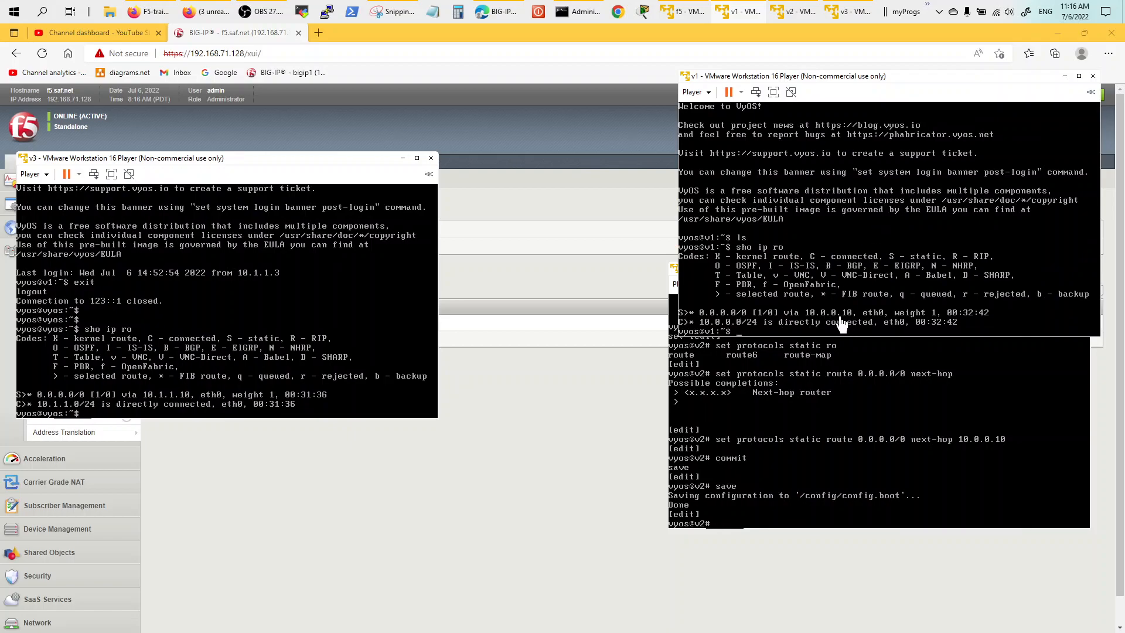
# Exit configure mode on v2 and show its routing table with default via 10.0.0.10.
pyautogui.click(872, 461)
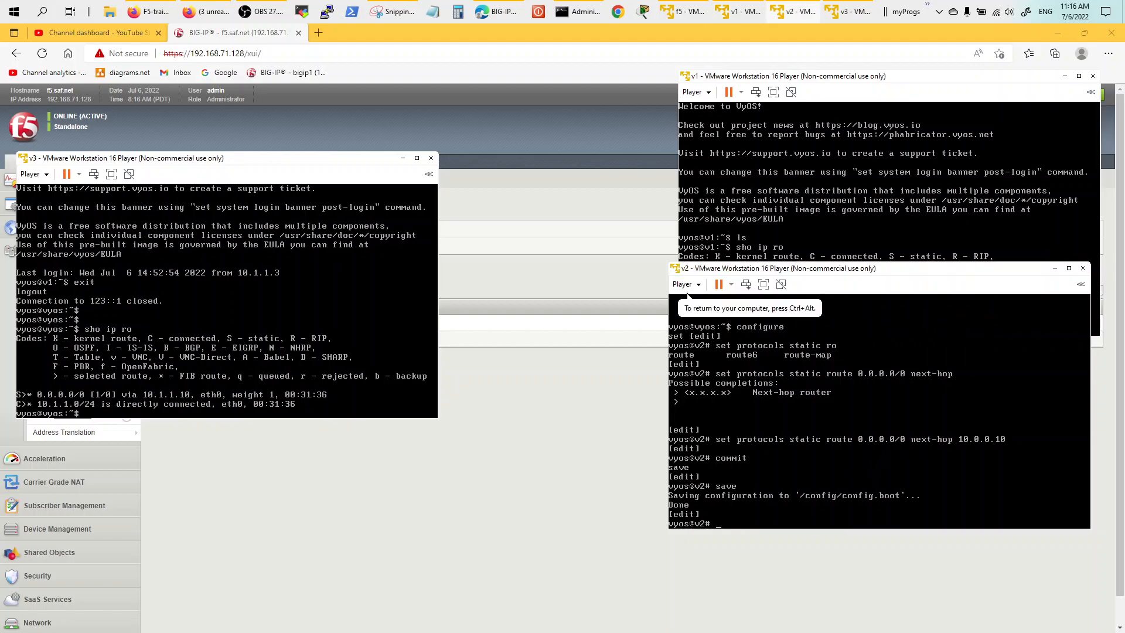
pyautogui.write('exit')
pyautogui.press('Return')
pyautogui.write('sho ip r')
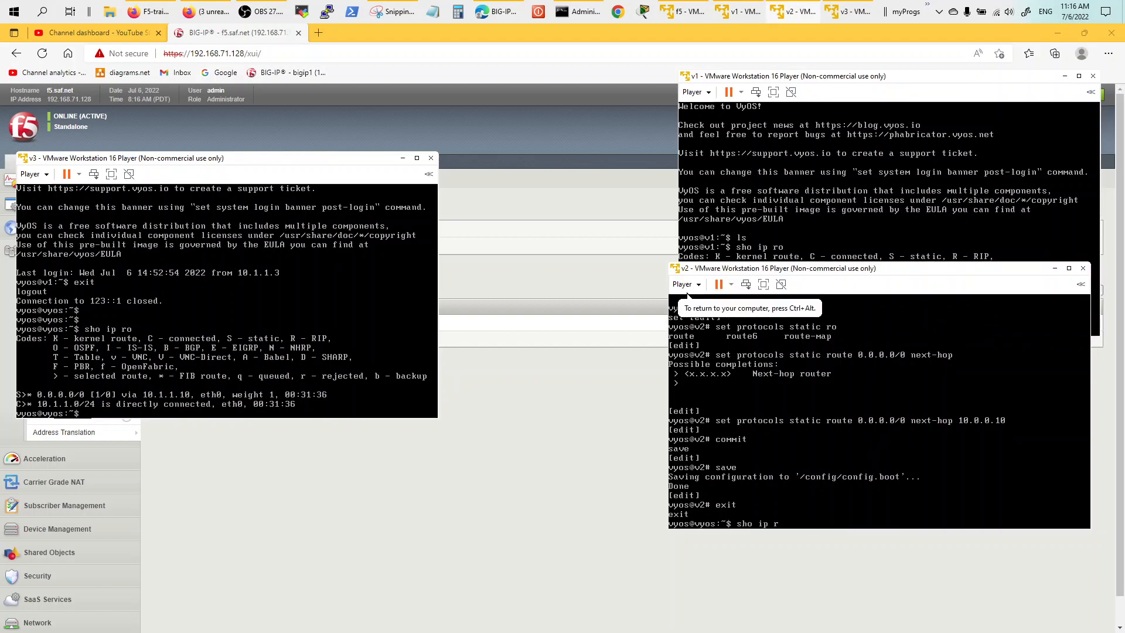
pyautogui.write('o')
pyautogui.press('Return')
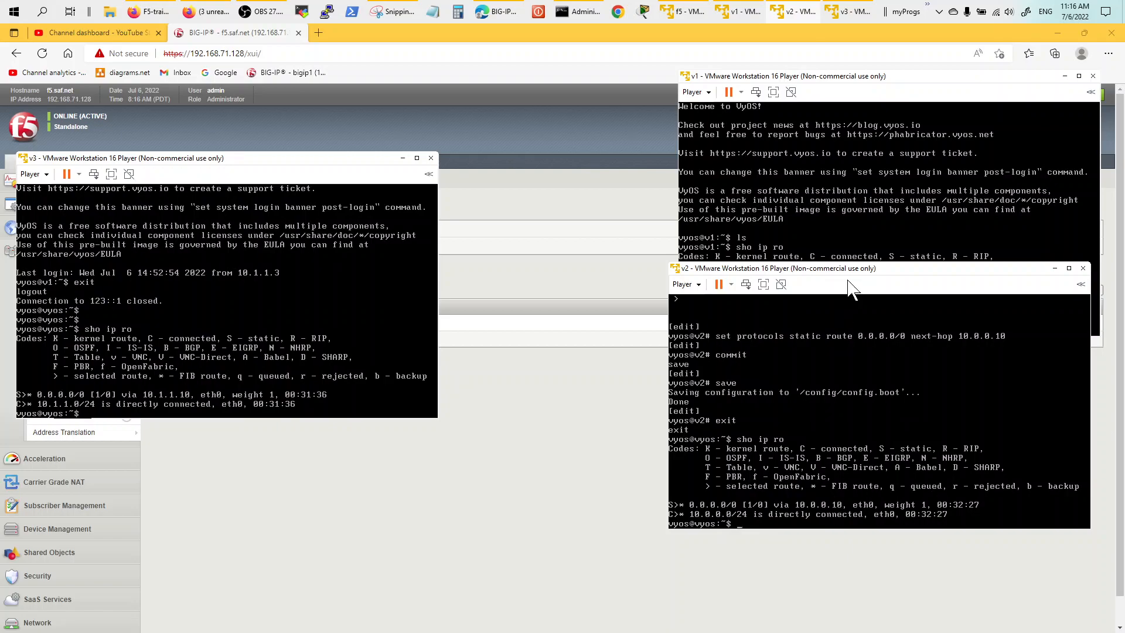
pyautogui.moveTo(858, 272); pyautogui.dragTo(859, 355)
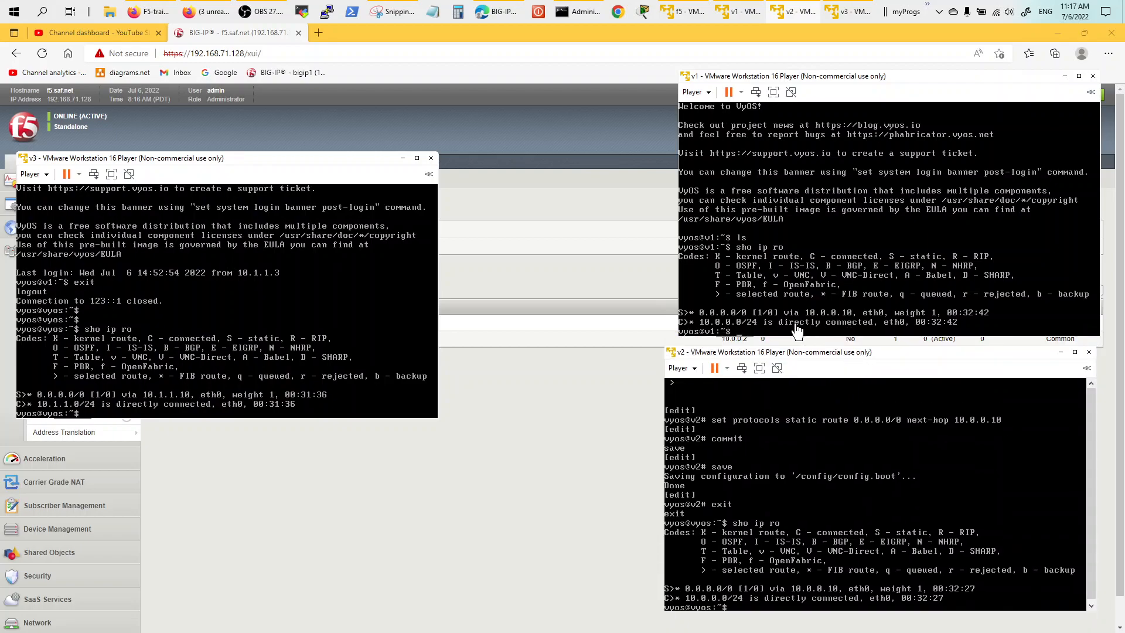
# Ping 123.1.1.1 from v3 and stop it to confirm 0% packet loss.
pyautogui.click(322, 261)
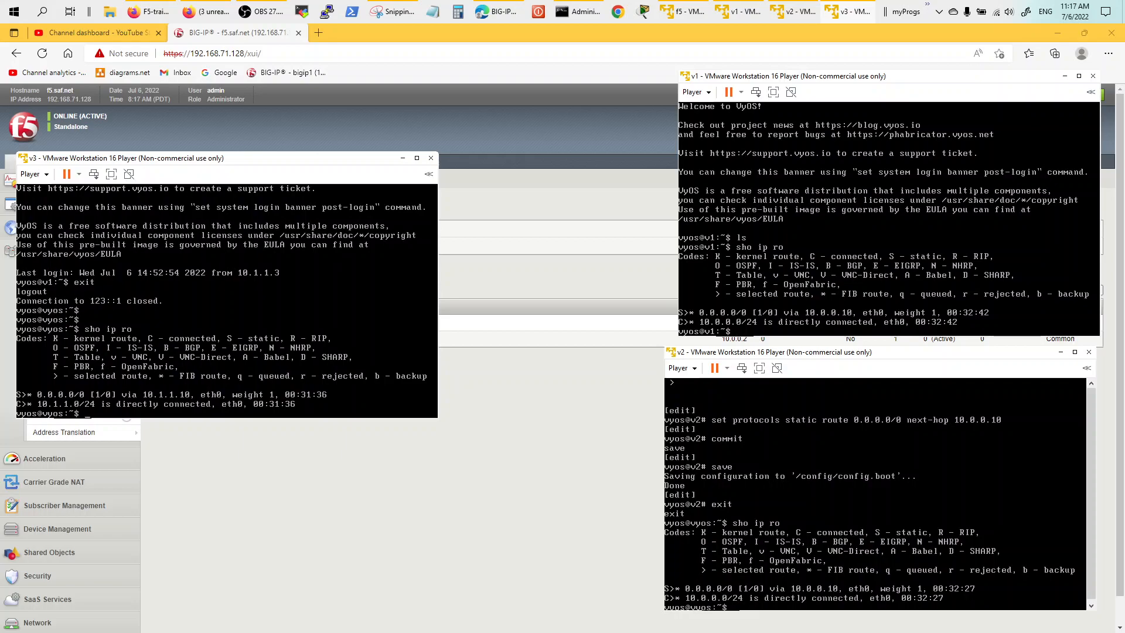
pyautogui.press('BackSpace')
pyautogui.write('3.1.1.1')
pyautogui.press('Return')
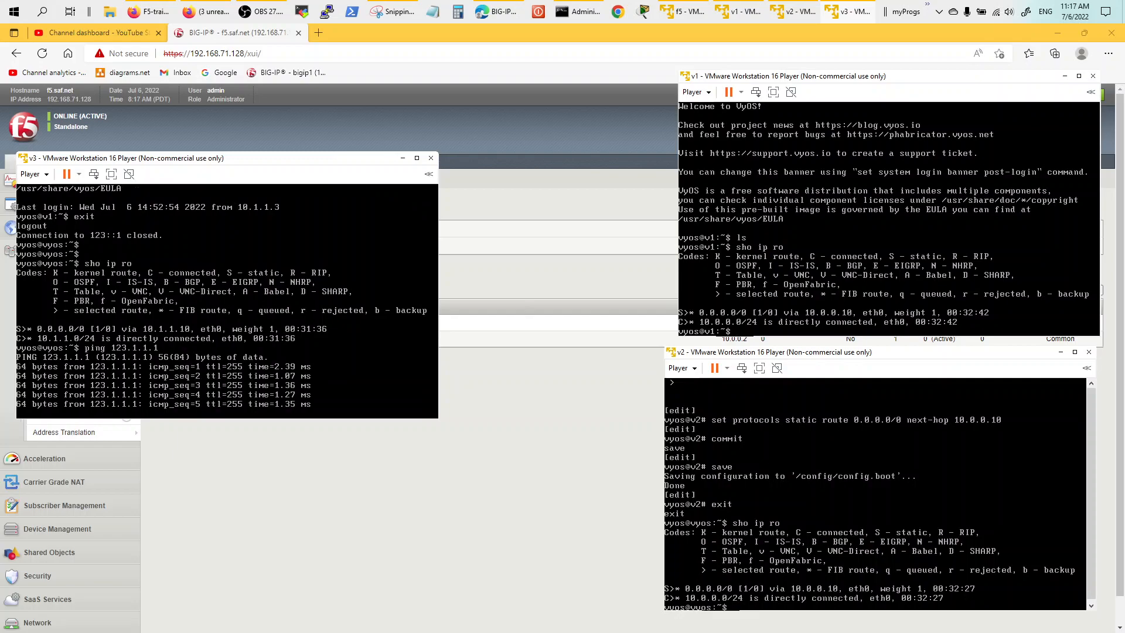
pyautogui.hotkey('ctrl', 'c')
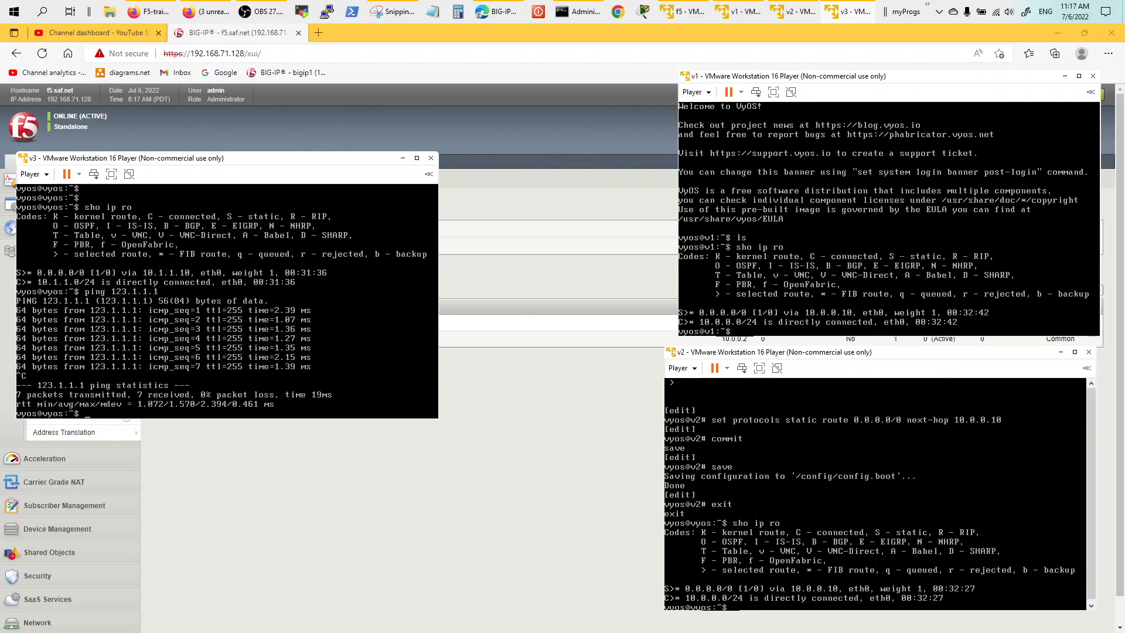
pyautogui.press('Return')
pyautogui.press('Return')
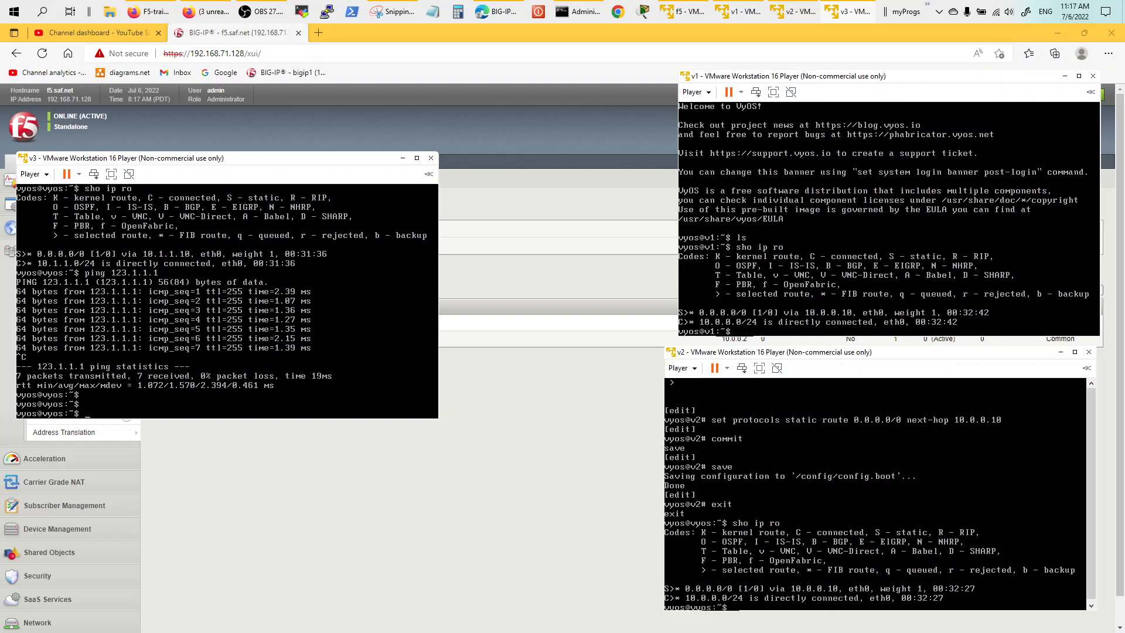
pyautogui.press('Return')
pyautogui.press('Return')
pyautogui.press('Return')
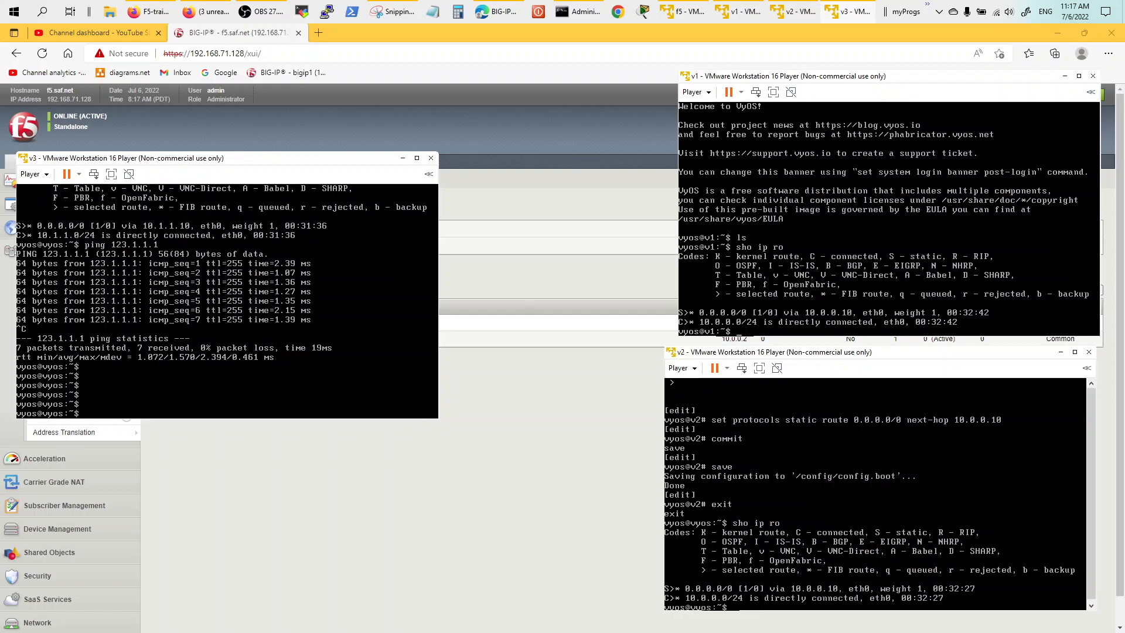
pyautogui.press('Return')
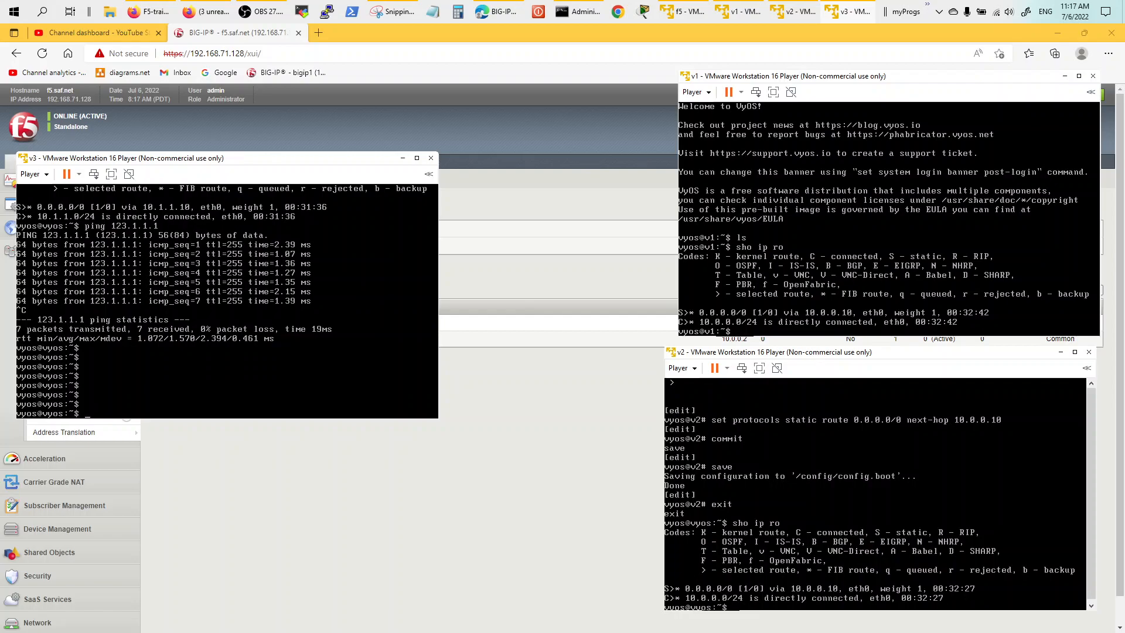
# Start bash on v3, list the files, and display gossh.sh's ssh command.
pyautogui.write('bash')
pyautogui.press('Return')
pyautogui.press('Return')
pyautogui.press('Return')
pyautogui.press('Return')
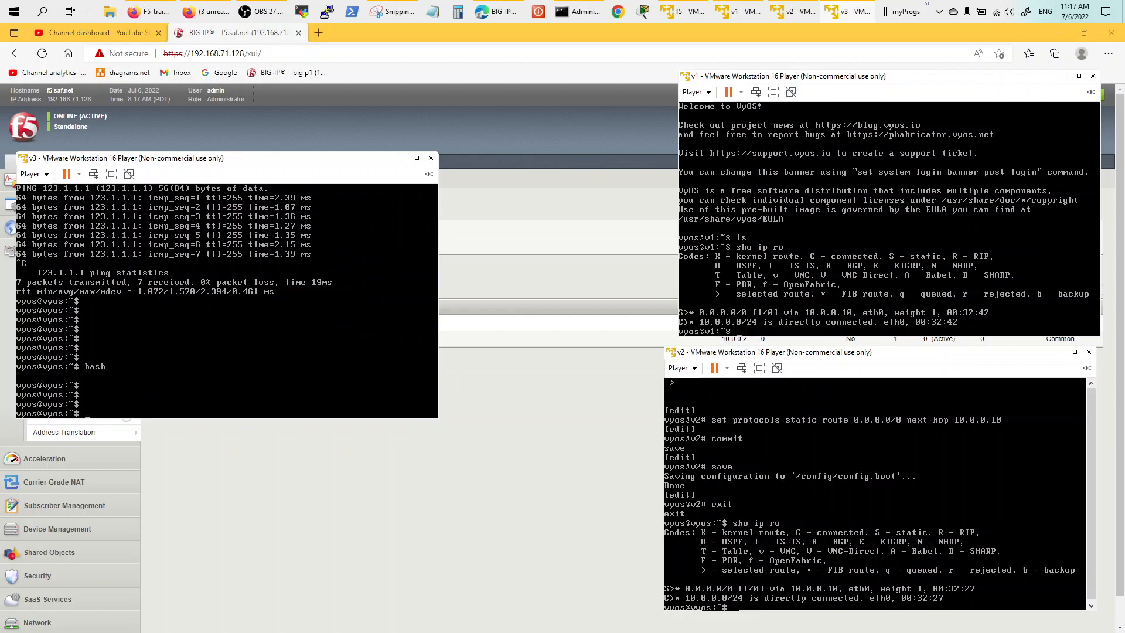
pyautogui.write('ls')
pyautogui.press('Return')
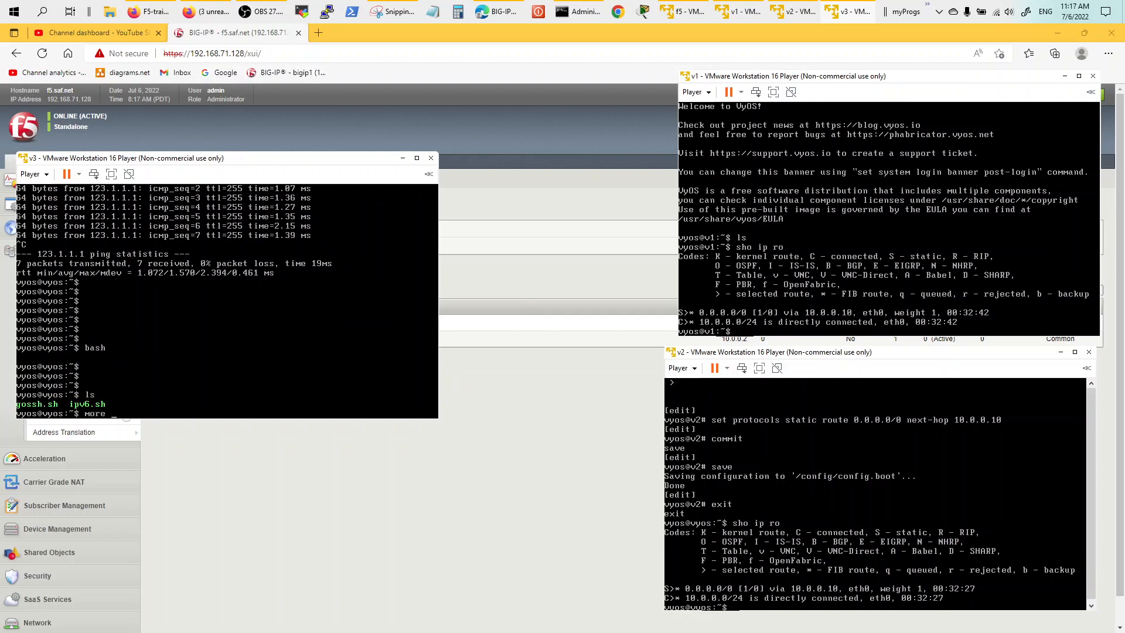
pyautogui.write('more g')
pyautogui.press('Tab')
pyautogui.press('Return')
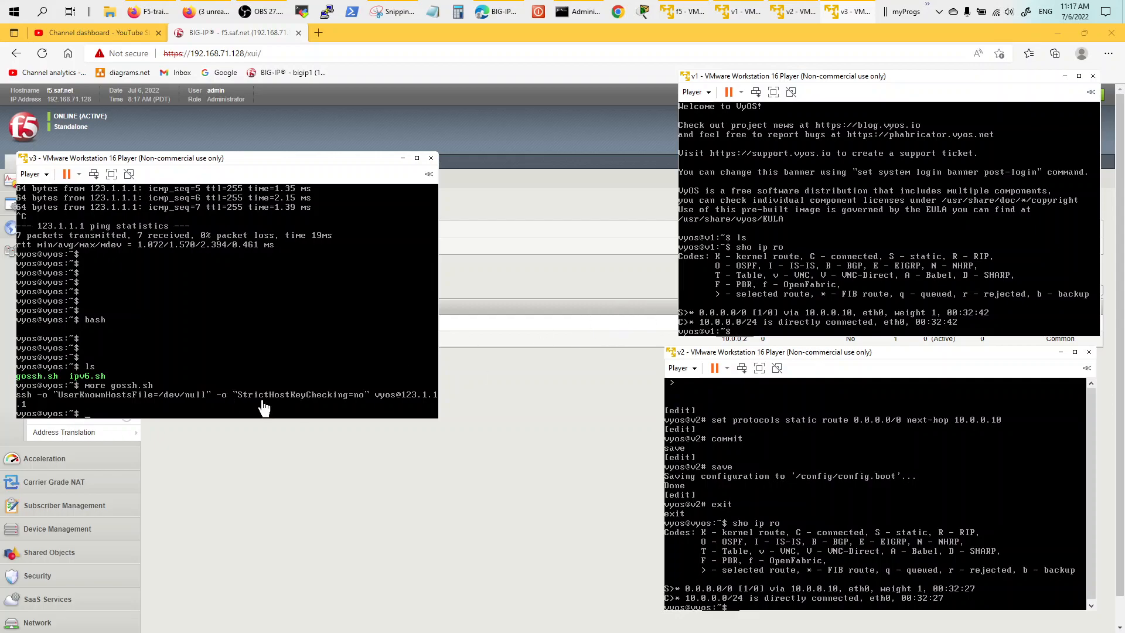
# Enter configure mode on v1 and page through its system configuration.
pyautogui.click(802, 298)
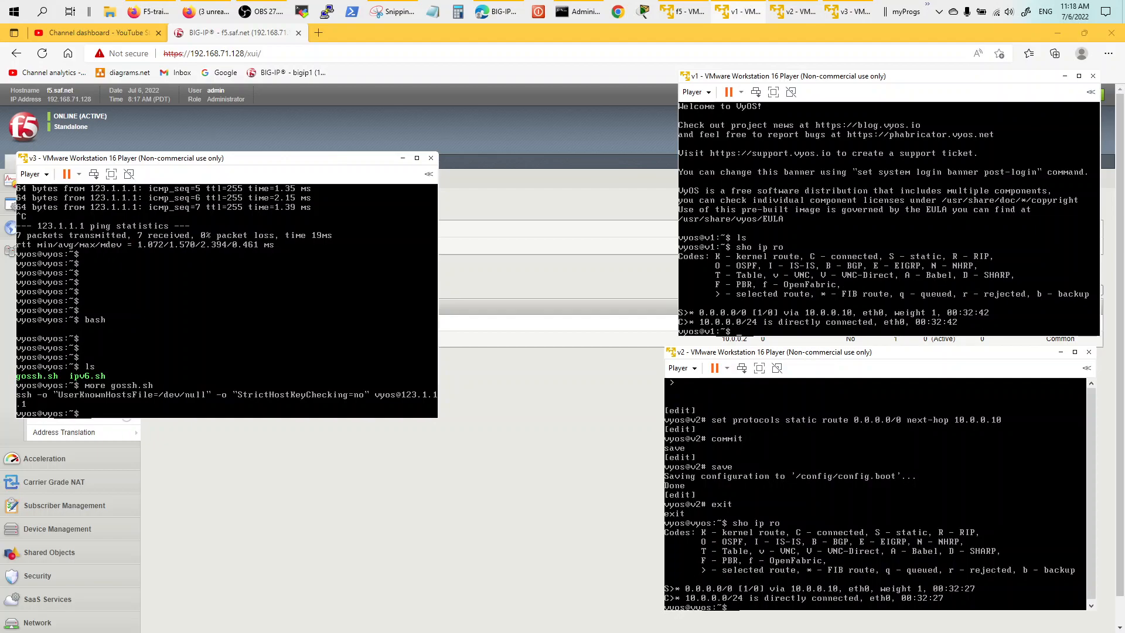
pyautogui.write('conf t')
pyautogui.press('Return')
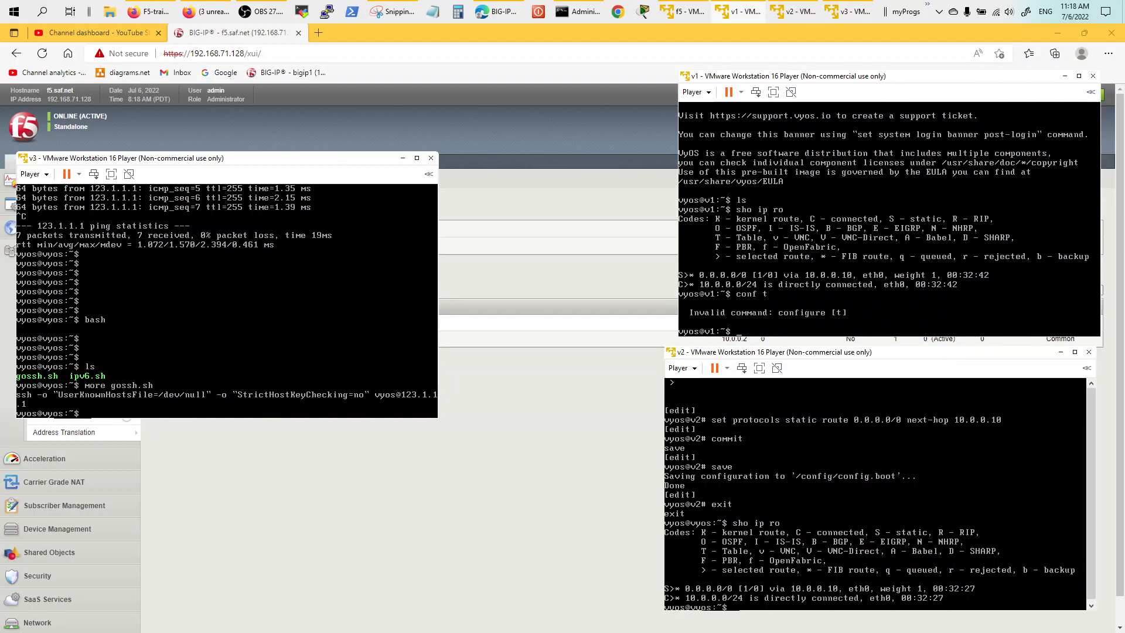
pyautogui.write('configure')
pyautogui.press('Return')
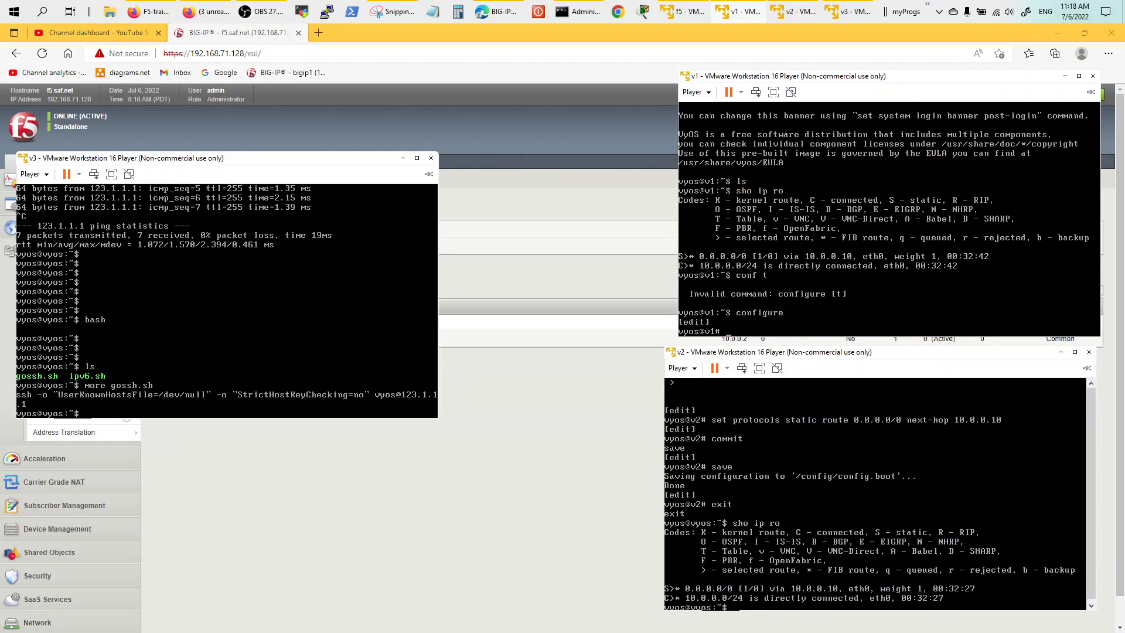
pyautogui.write('show system ss')
pyautogui.press('Tab')
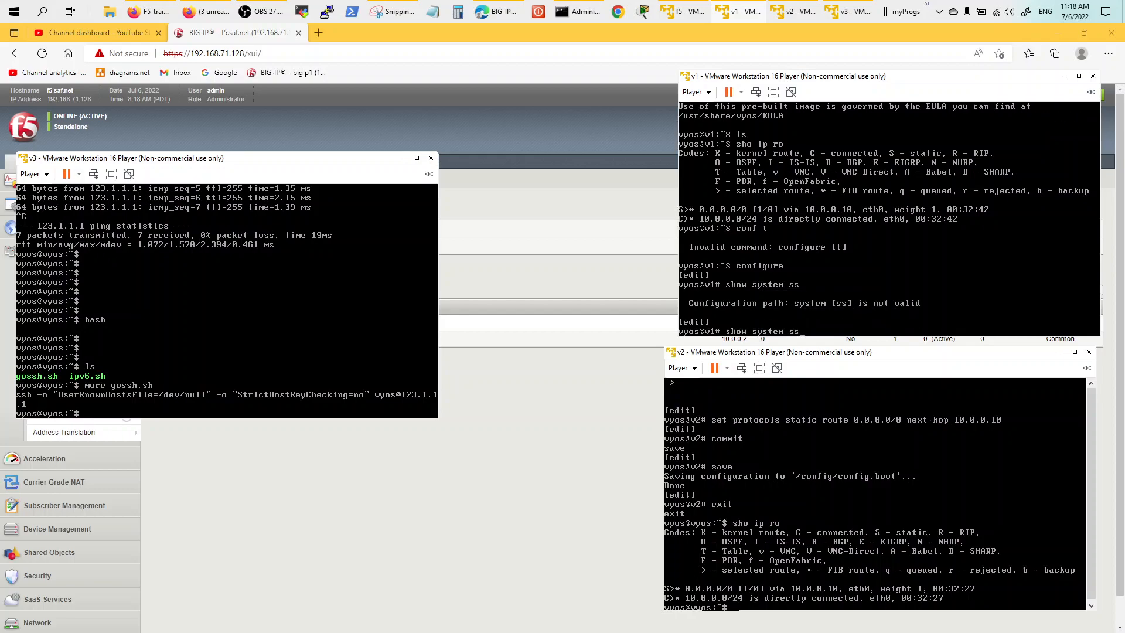
pyautogui.press('Return')
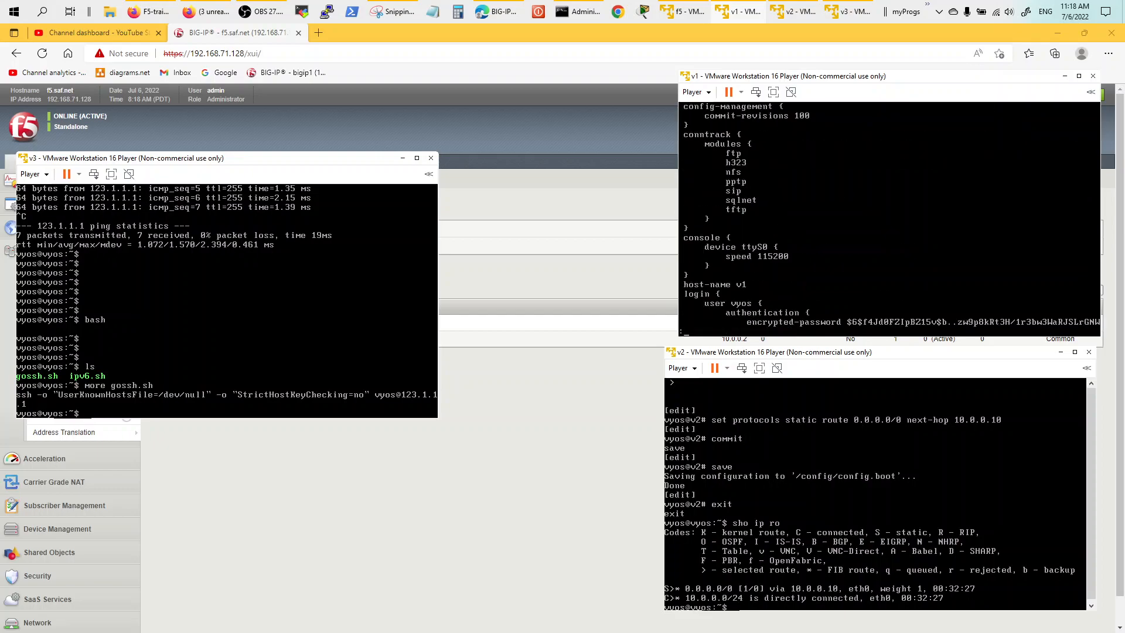
pyautogui.press('space')
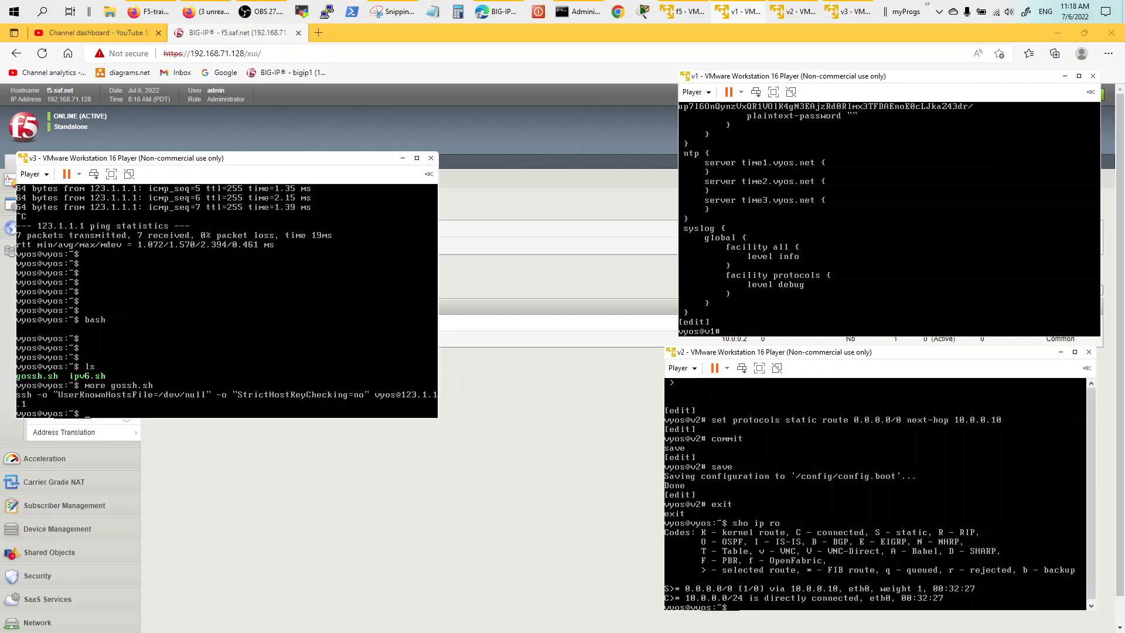
# Move into v1's system service level and show the current SSH settings.
pyautogui.write('edit system ser')
pyautogui.press('Tab')
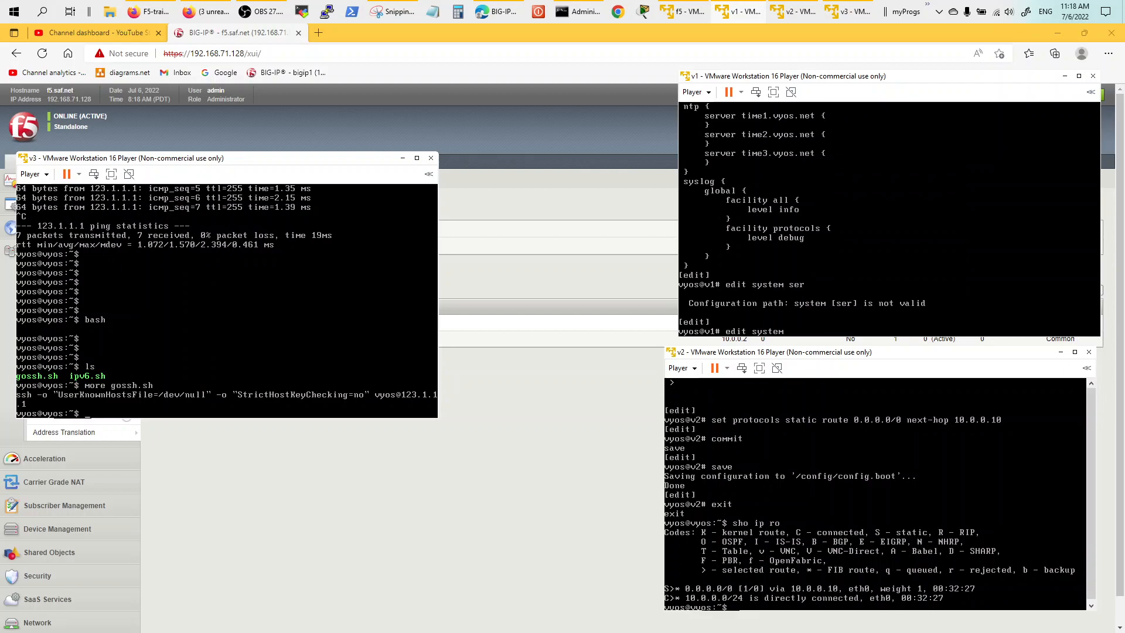
pyautogui.write('s')
pyautogui.press('BackSpace')
pyautogui.press('BackSpace')
pyautogui.press('BackSpace')
pyautogui.write('ervice')
pyautogui.press('Return')
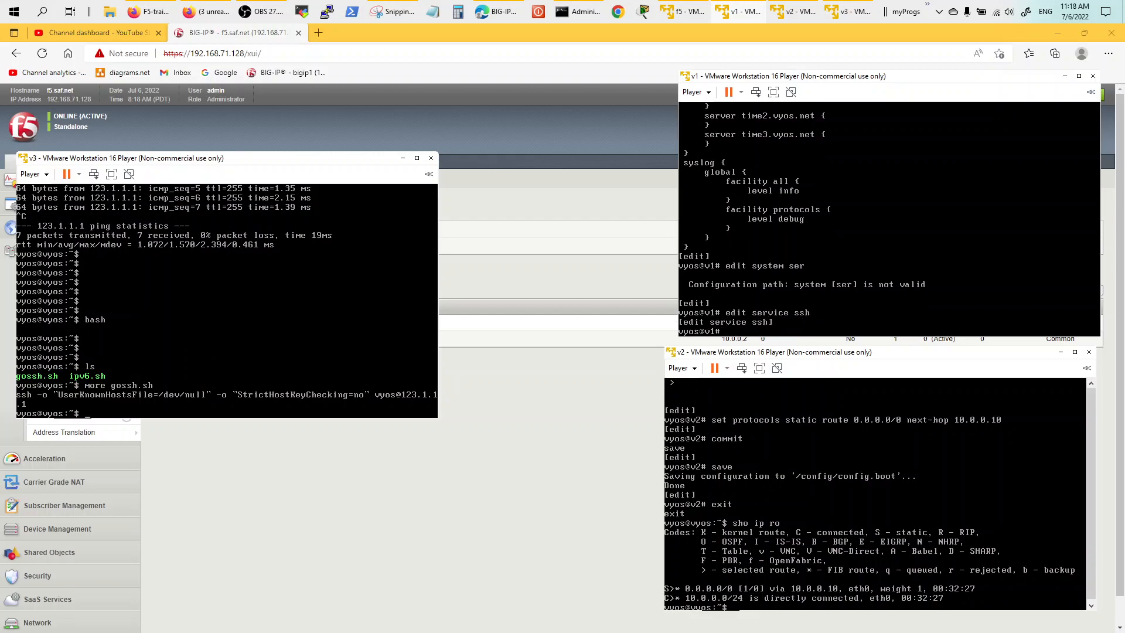
pyautogui.write('show')
pyautogui.press('Return')
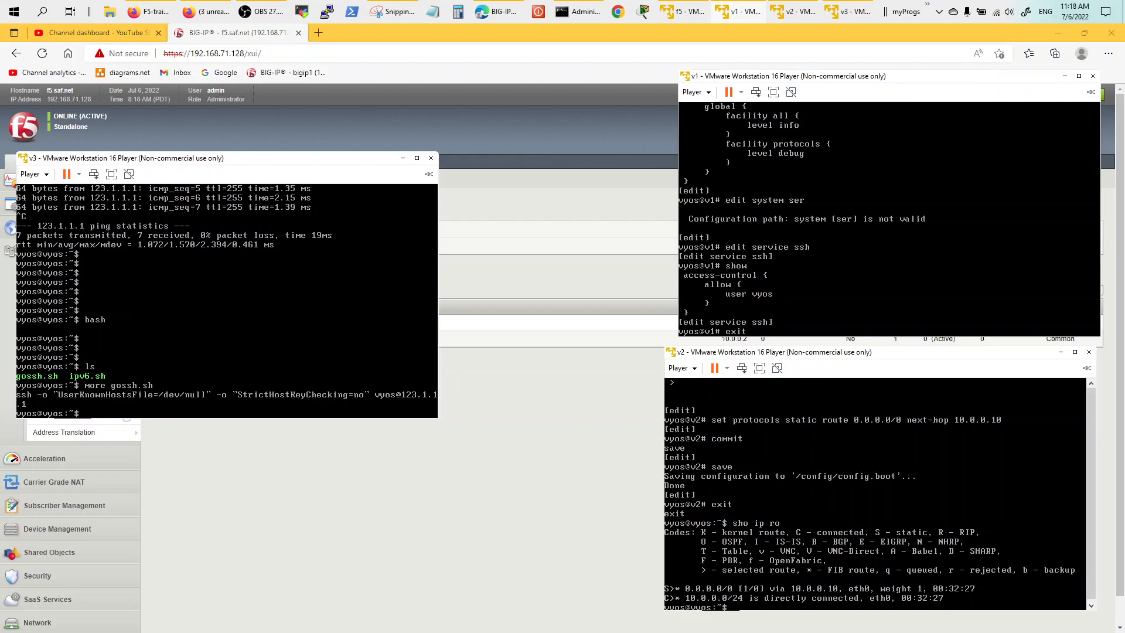
pyautogui.press('Return')
# Draft 'set service ssh access-control allow user vyos', then leave configure mode on v1.
pyautogui.write('set service ssh')
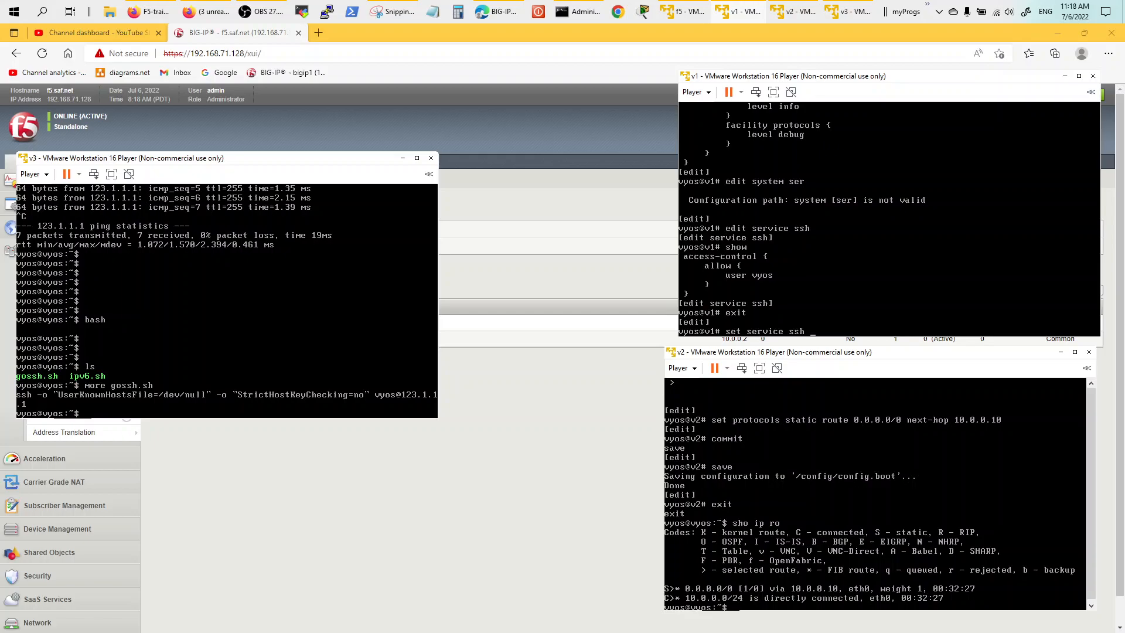
pyautogui.write(' a')
pyautogui.press('Tab')
pyautogui.write('allow user vyos')
pyautogui.press('Up')
pyautogui.press('Return')
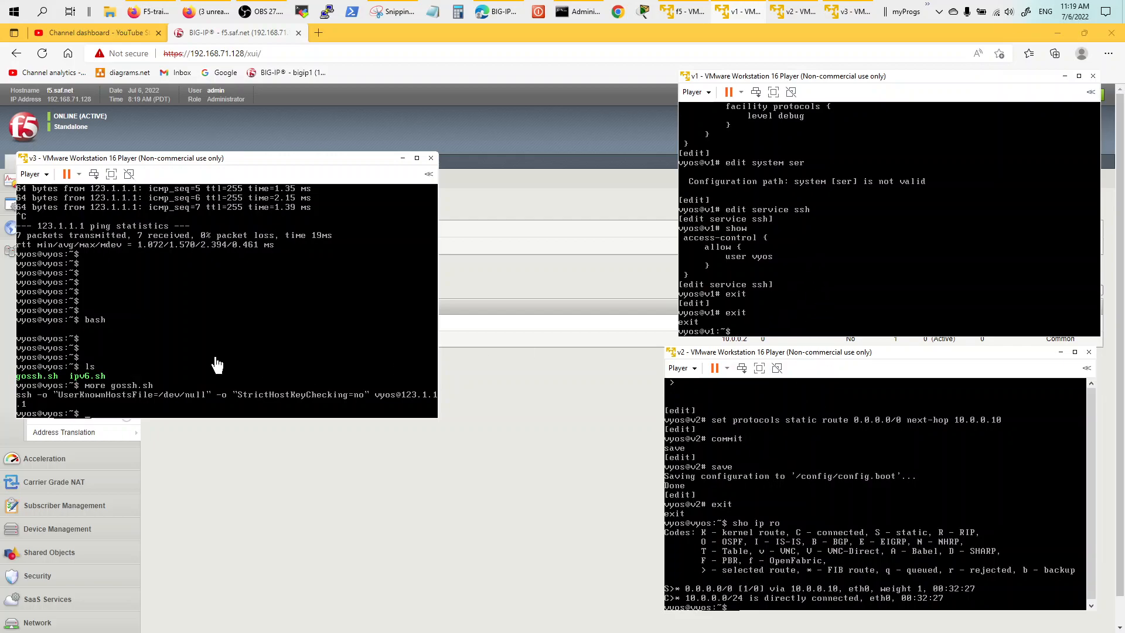
# Run ./gossh.sh from v3, log in to 123.1.1.1 landing on v2, and log out.
pyautogui.click(291, 325)
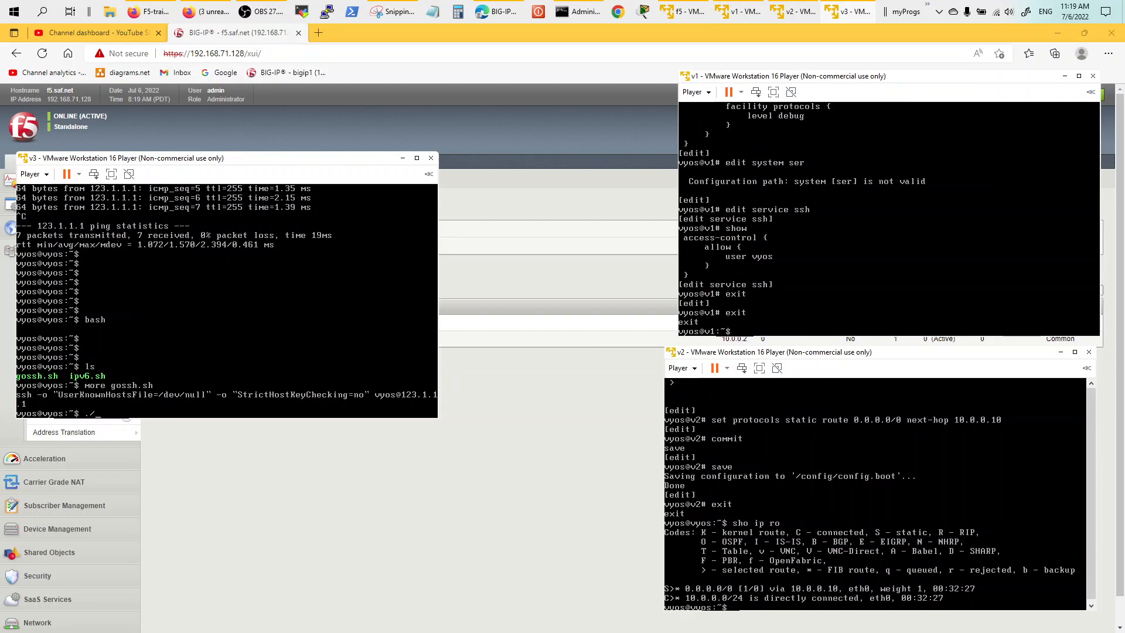
pyautogui.write('./gossh.sh')
pyautogui.press('Return')
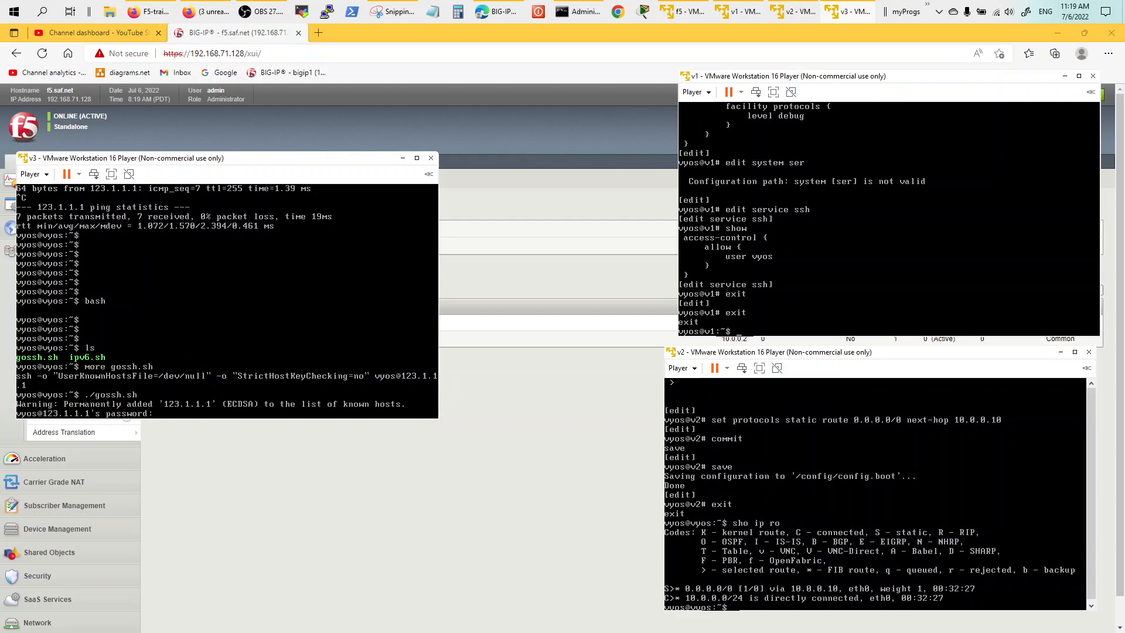
pyautogui.press('Return')
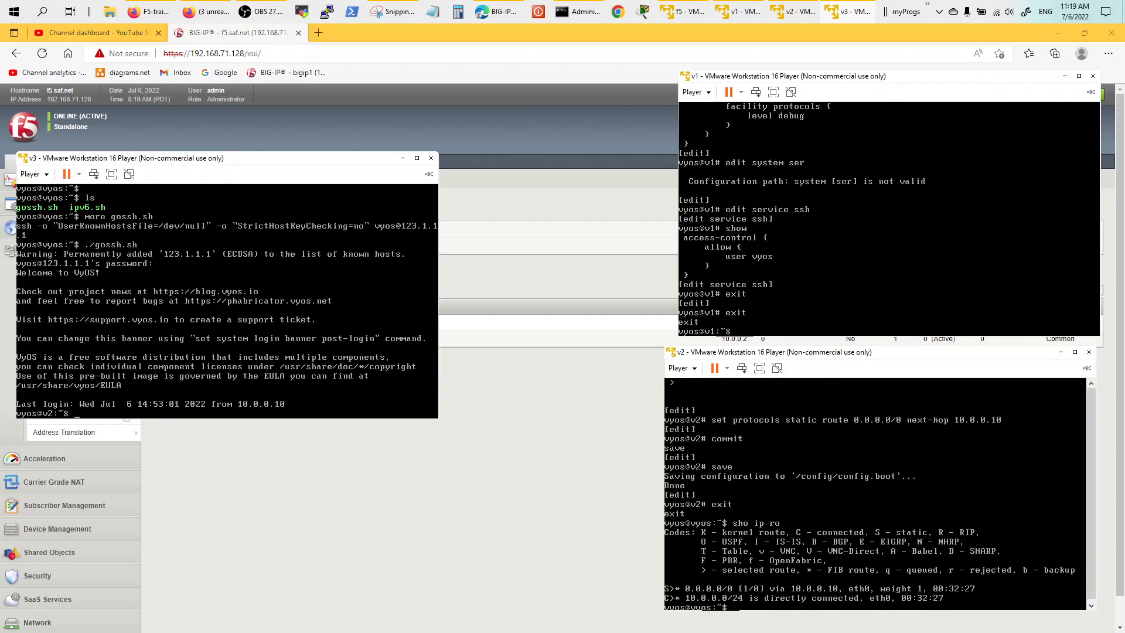
pyautogui.write('exit')
pyautogui.press('Return')
# Run ./gossh.sh again, landing on v1 this time, and log out.
pyautogui.write('./gossh.sh')
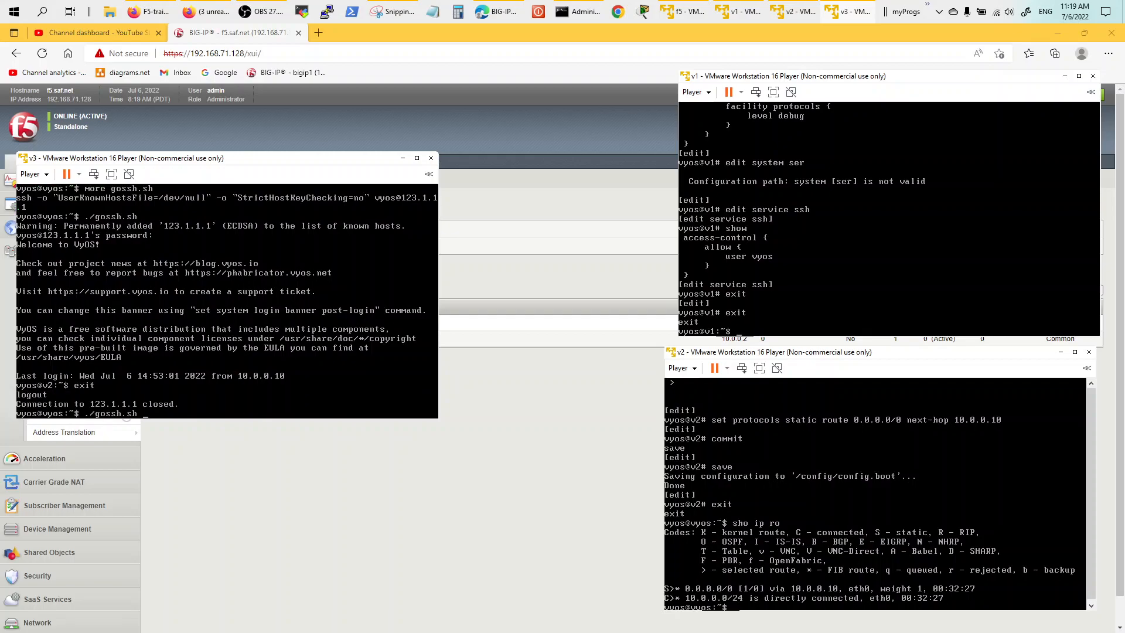
pyautogui.press('Return')
pyautogui.press('Return')
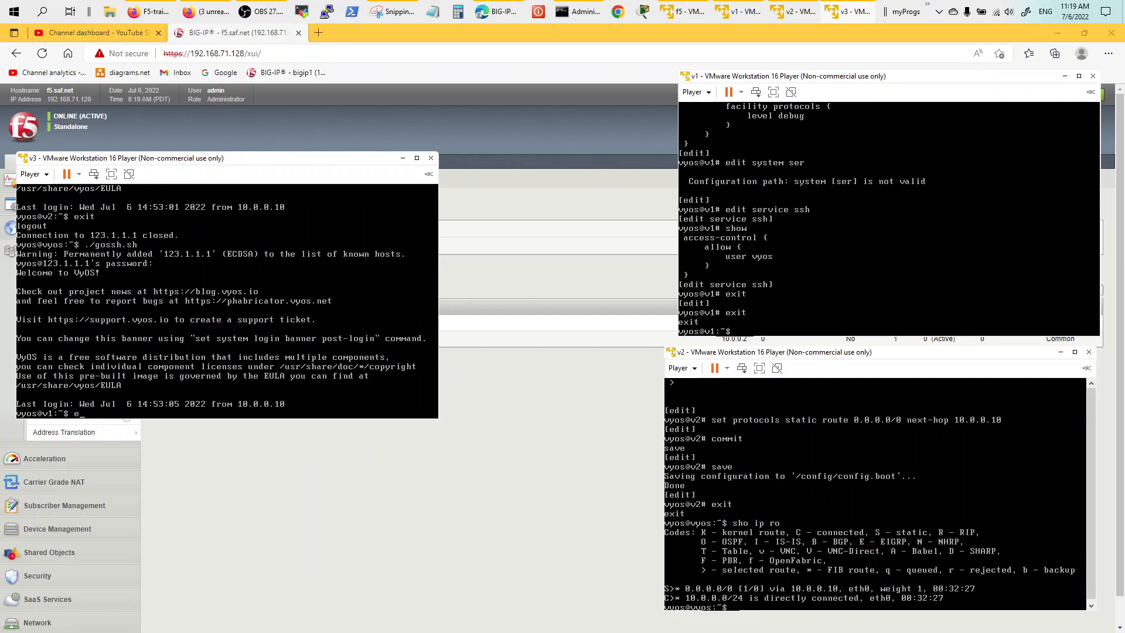
pyautogui.write('exit')
pyautogui.press('Return')
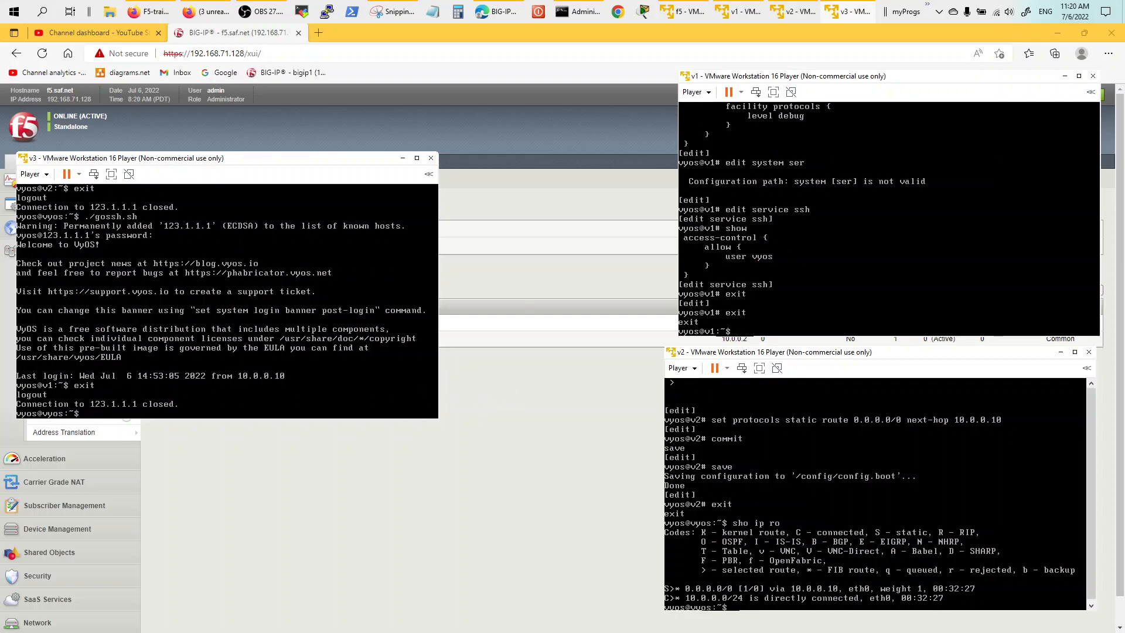
pyautogui.press('Return')
pyautogui.press('Return')
pyautogui.press('Return')
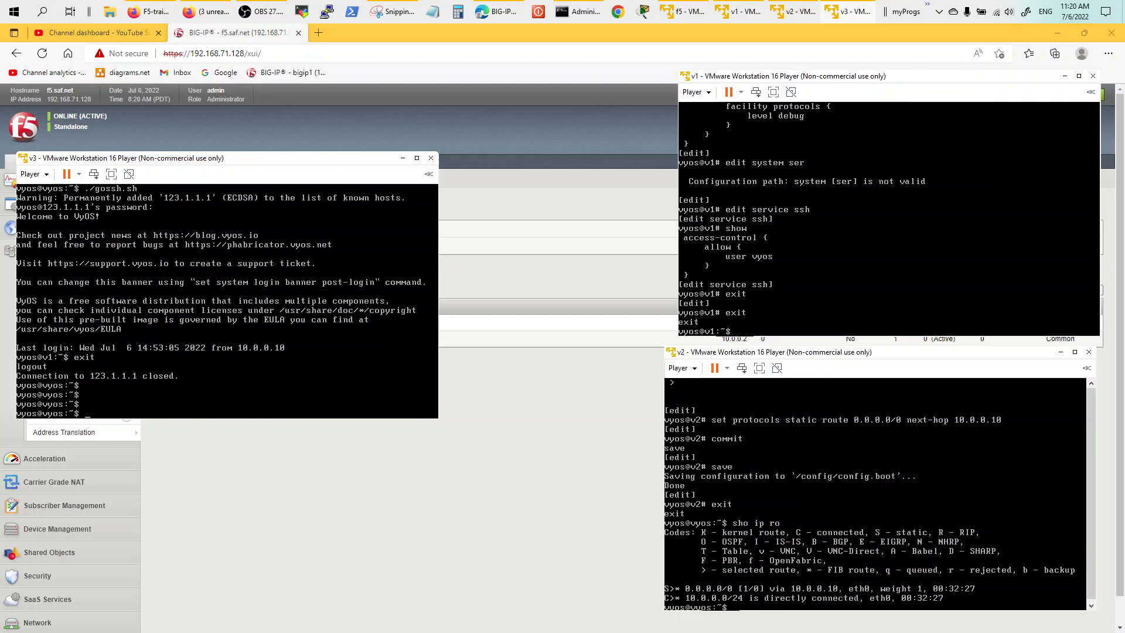
# Show v3's interfaces, IPv4 routing table and IPv6 routing table.
pyautogui.write('sho interfaces')
pyautogui.press('Return')
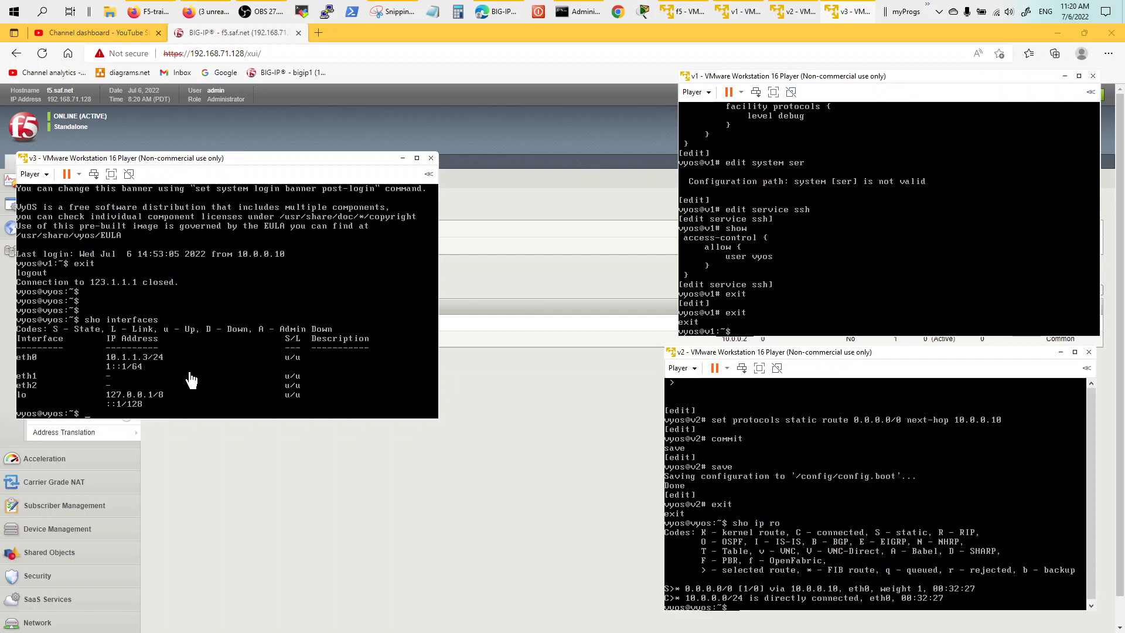
pyautogui.write('sho')
pyautogui.press('Tab')
pyautogui.press('Tab')
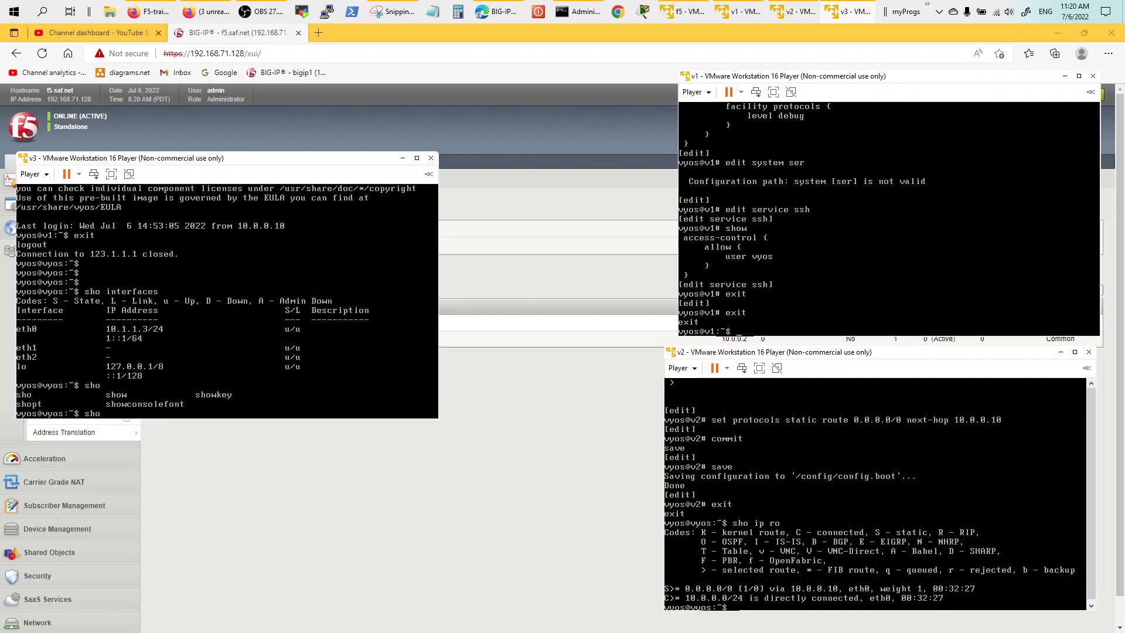
pyautogui.write('ip route')
pyautogui.press('Return')
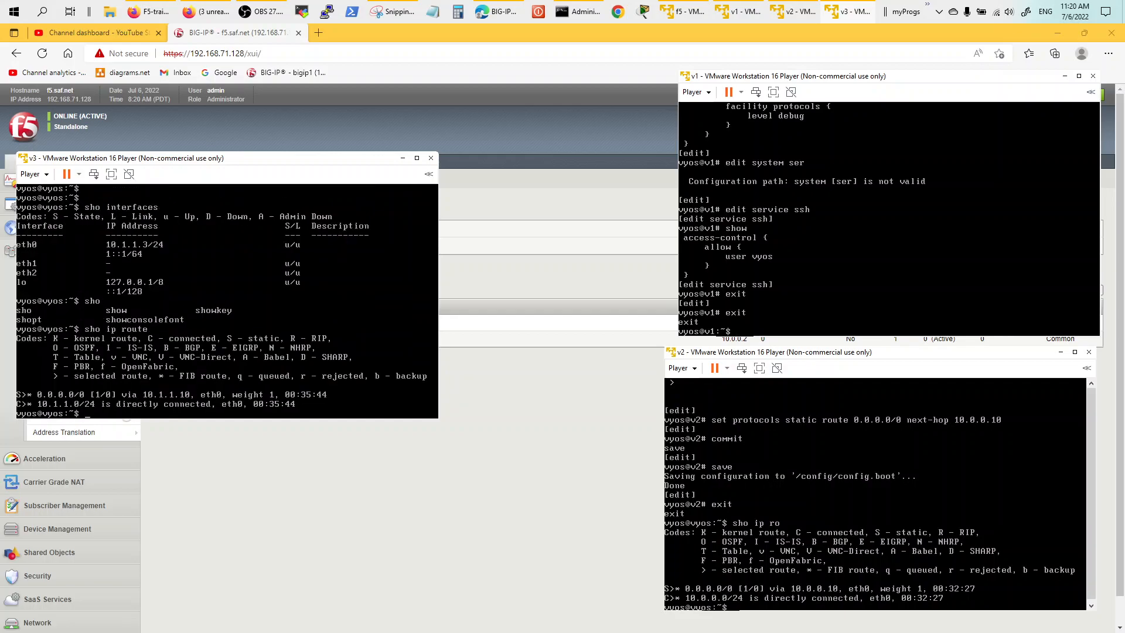
pyautogui.write('so')
pyautogui.press('Tab')
pyautogui.press('Tab')
pyautogui.write('o ipv6 route')
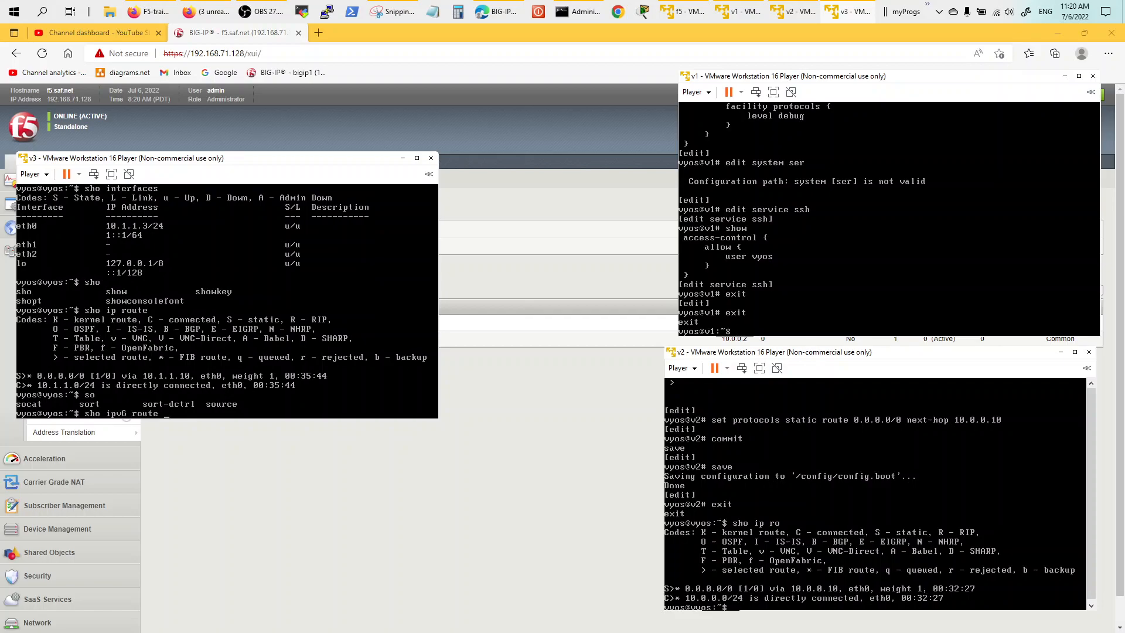
pyautogui.press('Return')
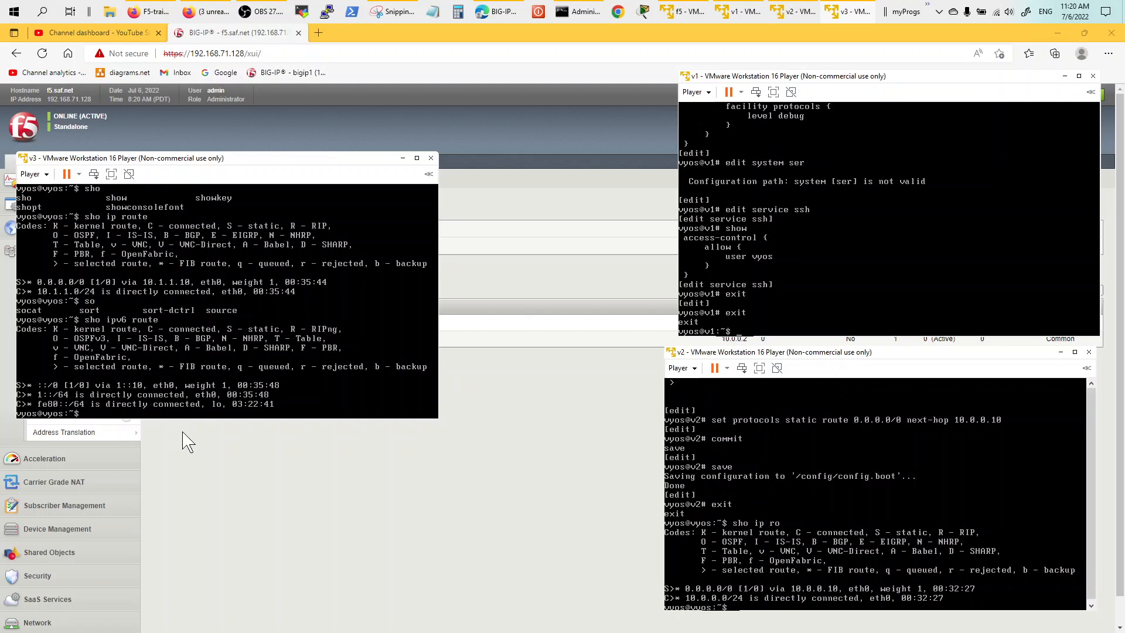
# Display and page through v3's full configuration with show configuration.
pyautogui.click(198, 389)
pyautogui.write('sho')
pyautogui.press('Tab')
pyautogui.press('Tab')
pyautogui.write('r')
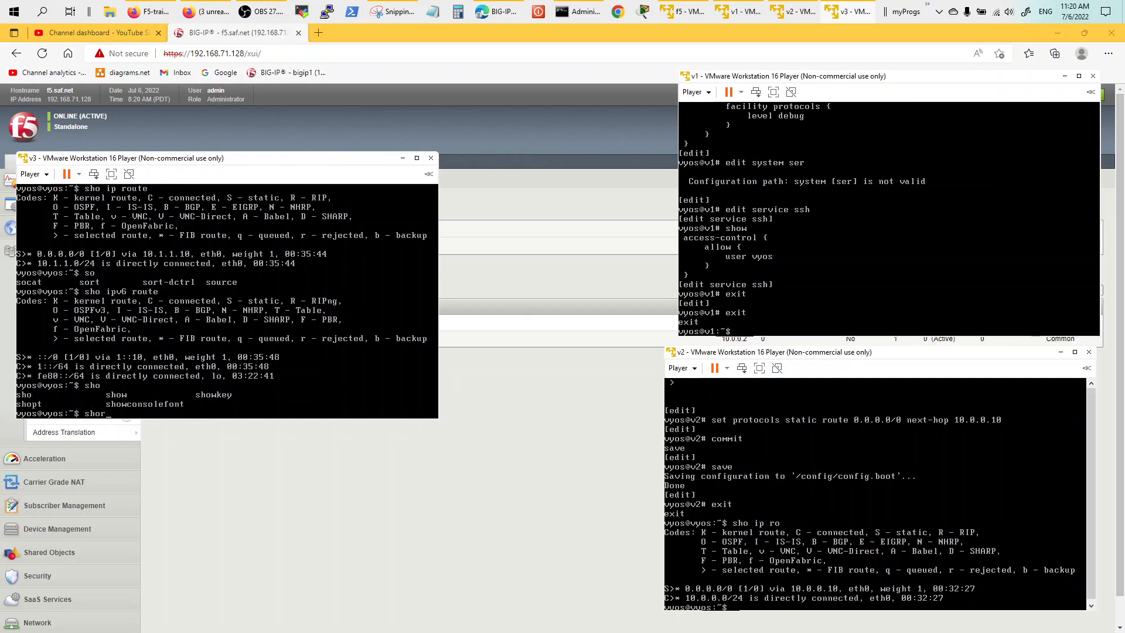
pyautogui.write(' run')
pyautogui.press('Return')
pyautogui.write('show configuration')
pyautogui.press('Return')
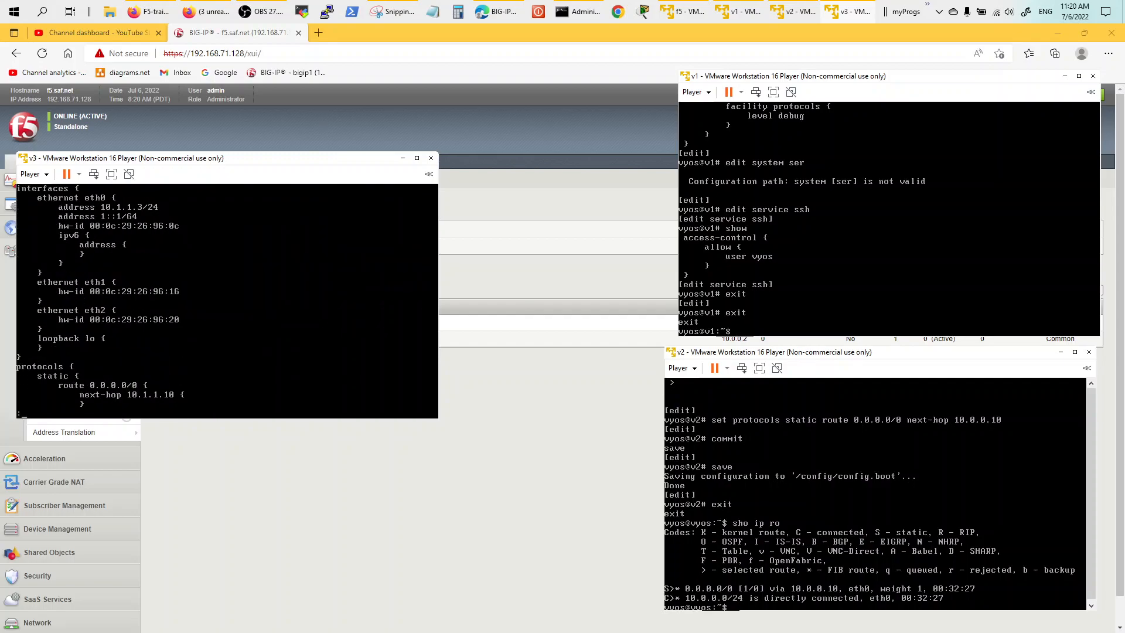
pyautogui.press('space')
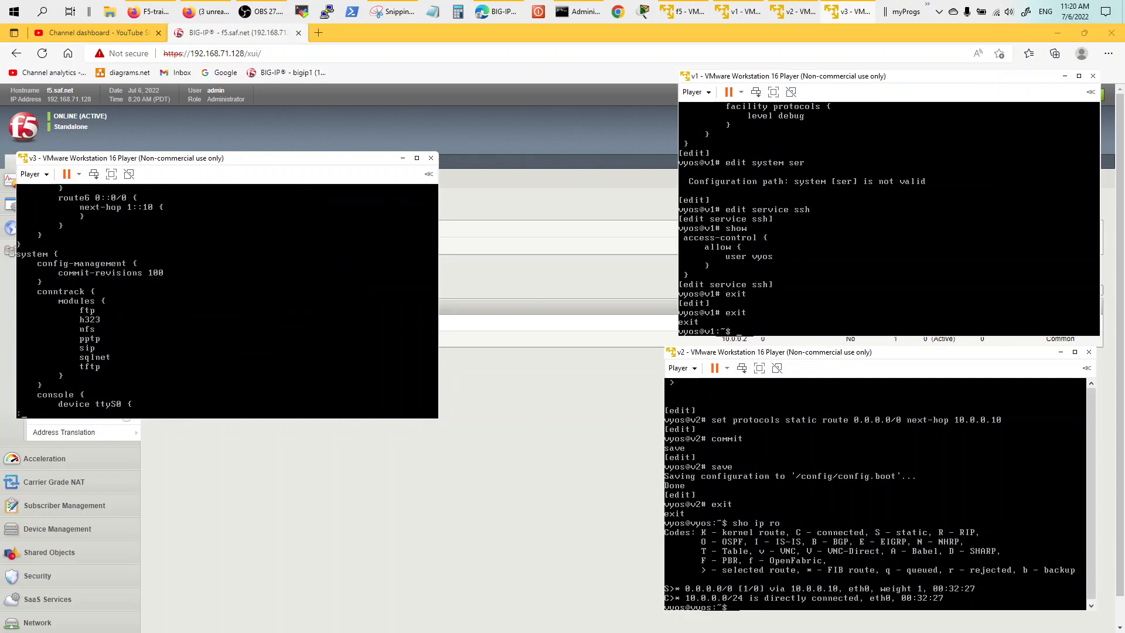
pyautogui.press('space')
pyautogui.press('space')
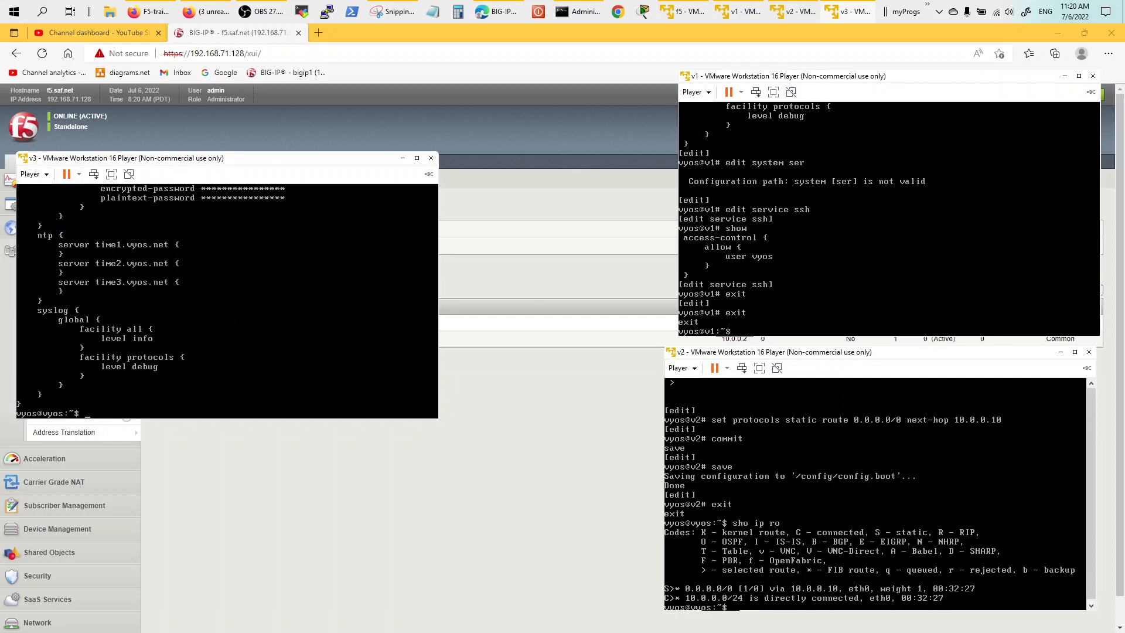
# In configure mode, tab-complete static route6 0::/0 to reveal next-hop 1::10, then cancel and exit.
pyautogui.write('conf')
pyautogui.press('Tab')
pyautogui.press('Tab')
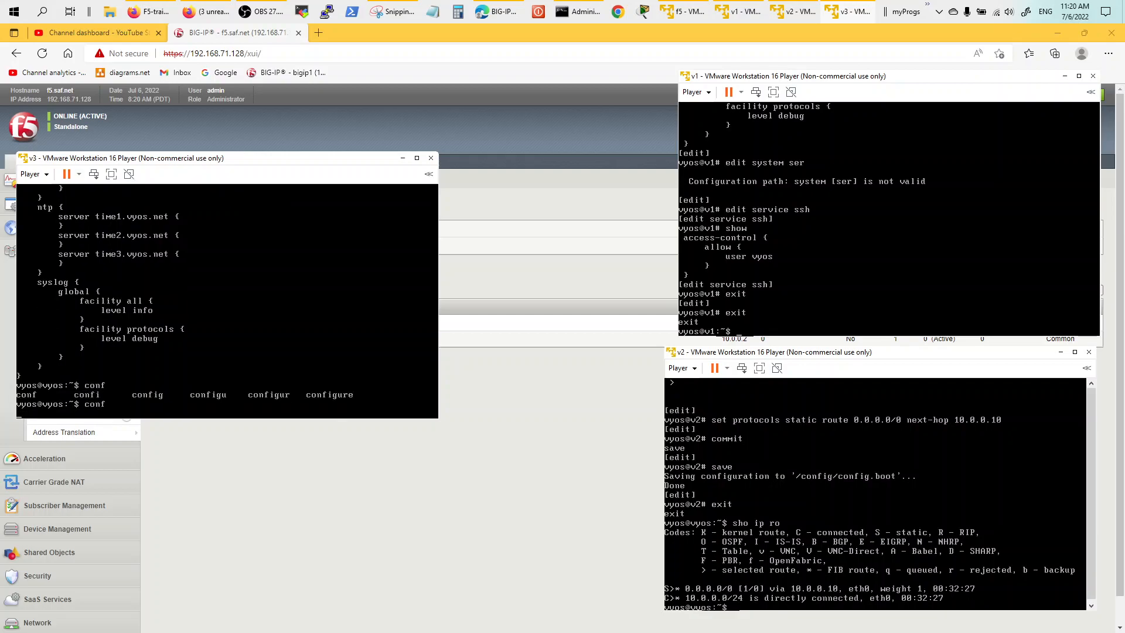
pyautogui.press('Return')
pyautogui.write('set')
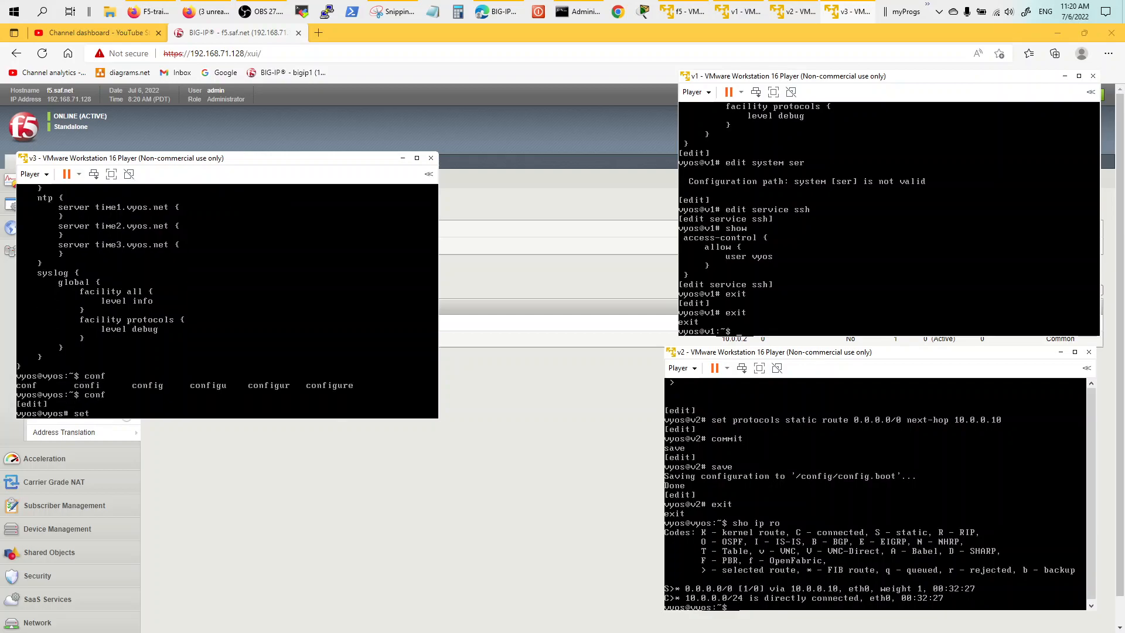
pyautogui.write(' pro')
pyautogui.press('Tab')
pyautogui.write('st')
pyautogui.press('Tab')
pyautogui.press('Tab')
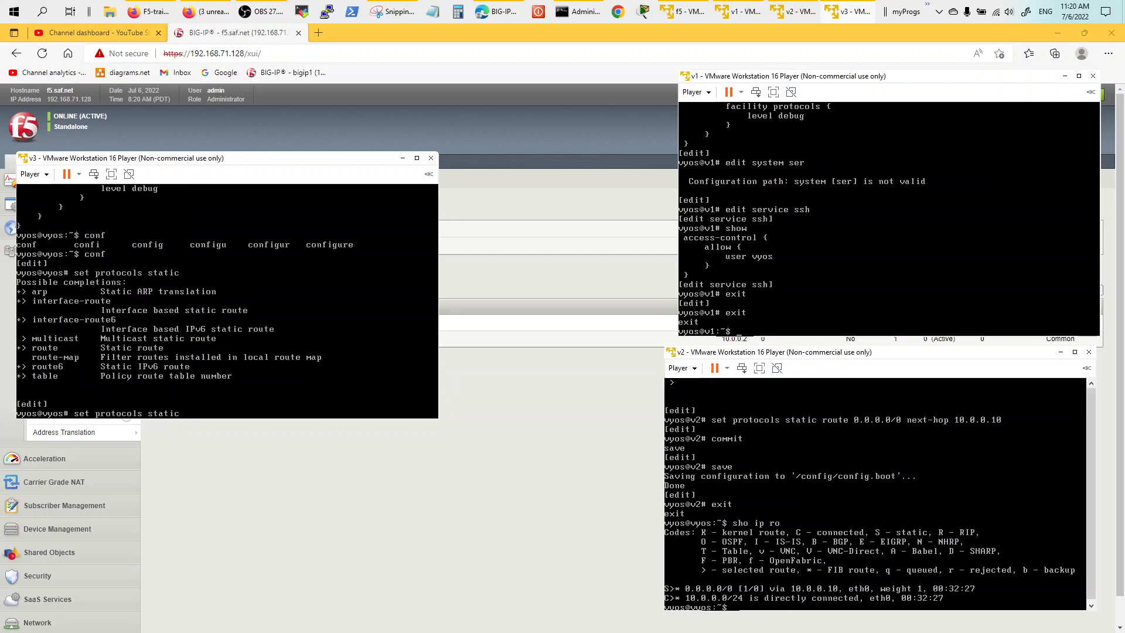
pyautogui.press('Tab')
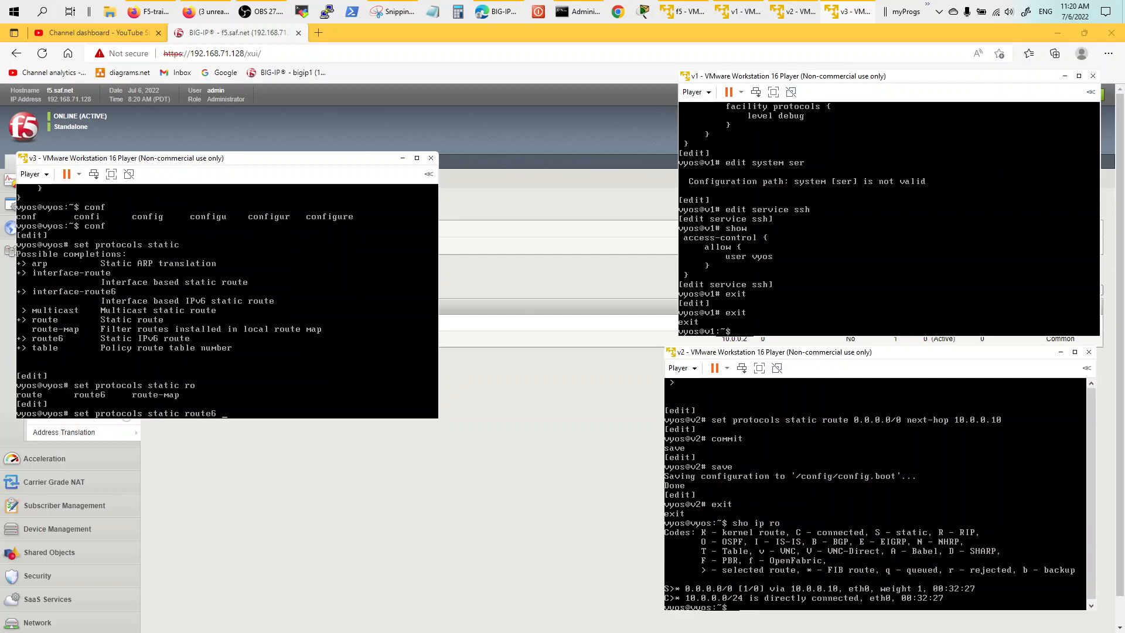
pyautogui.press('Tab')
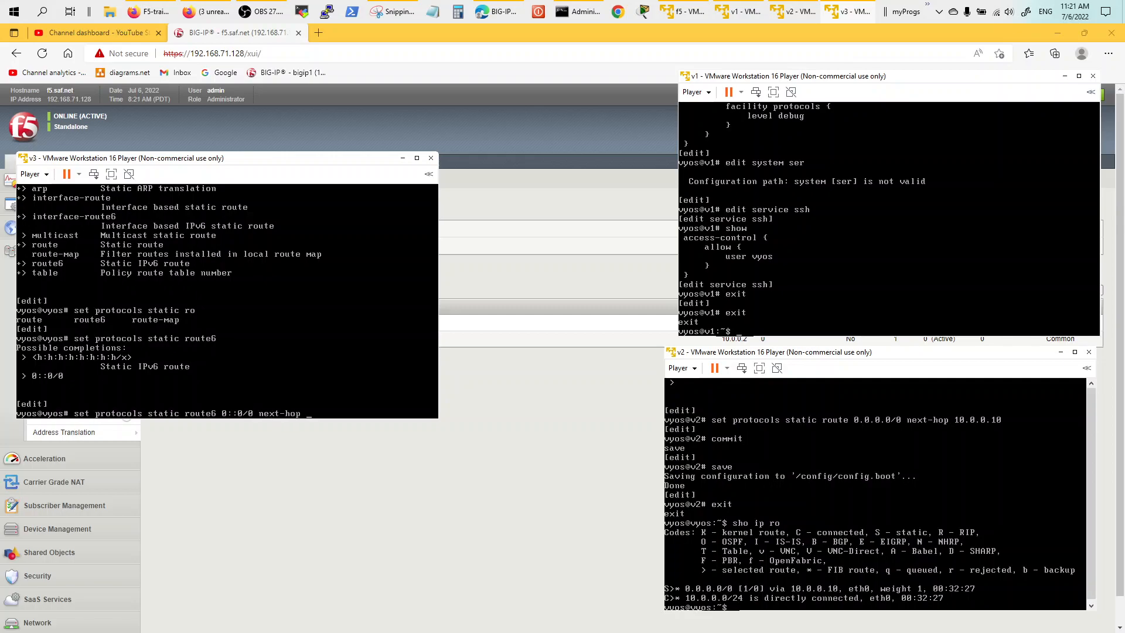
pyautogui.press('Tab')
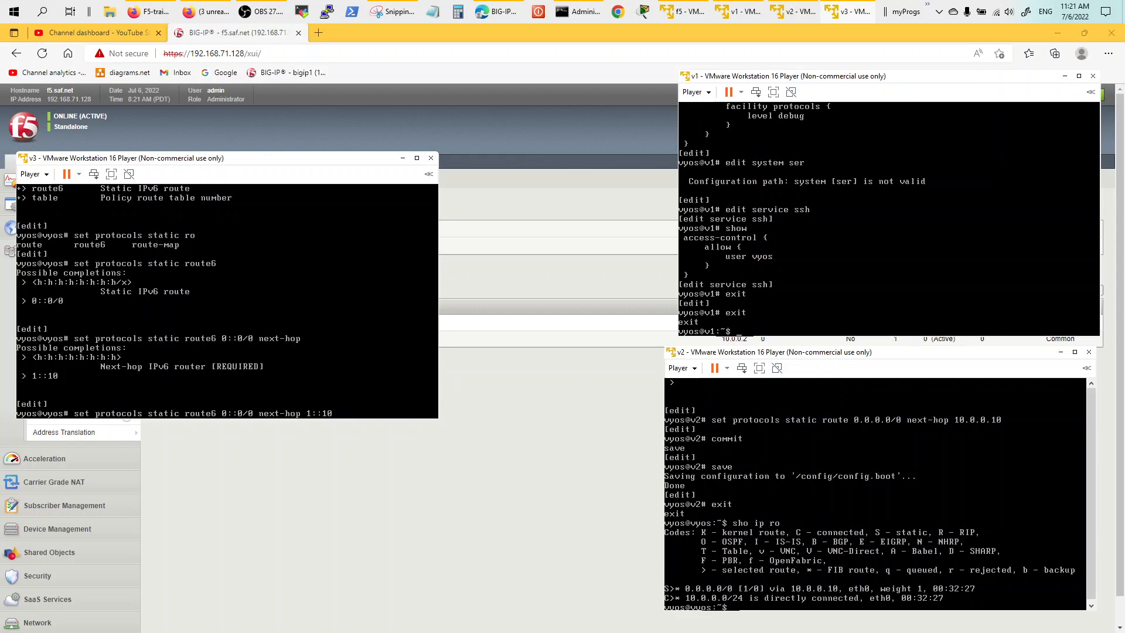
pyautogui.hotkey('ctrl', 'u')
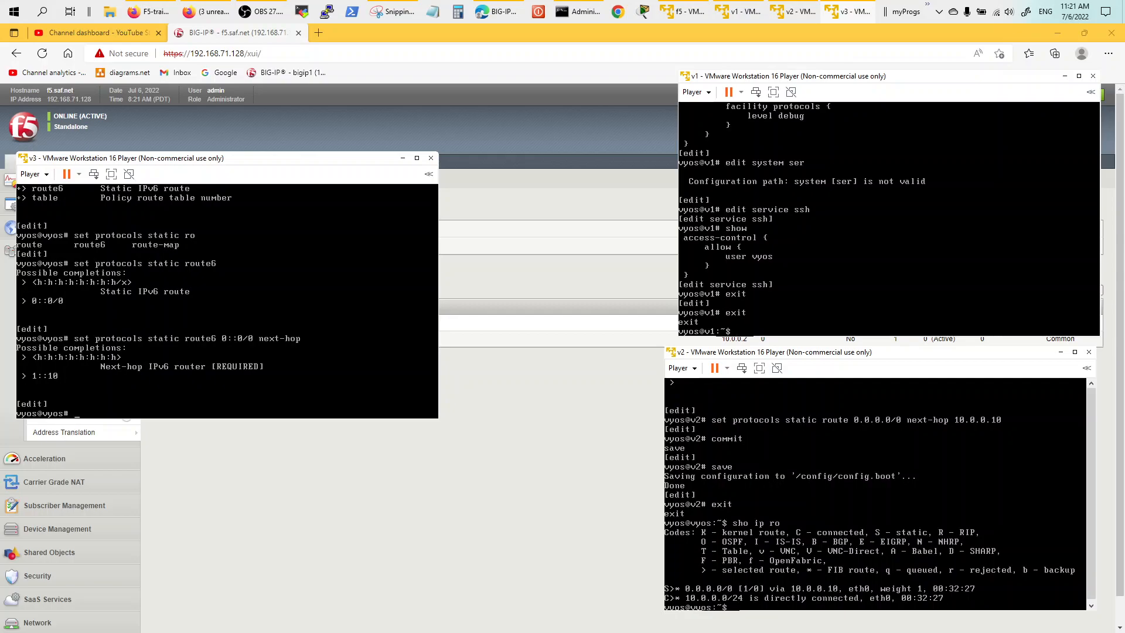
pyautogui.hotkey('ctrl', 'c')
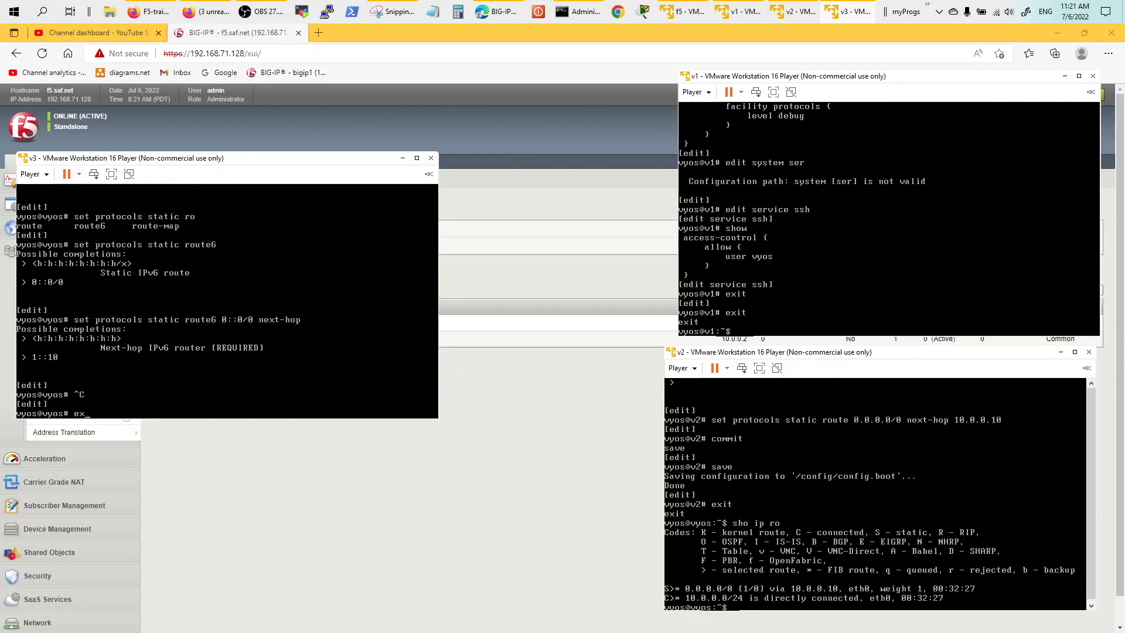
pyautogui.press('Return')
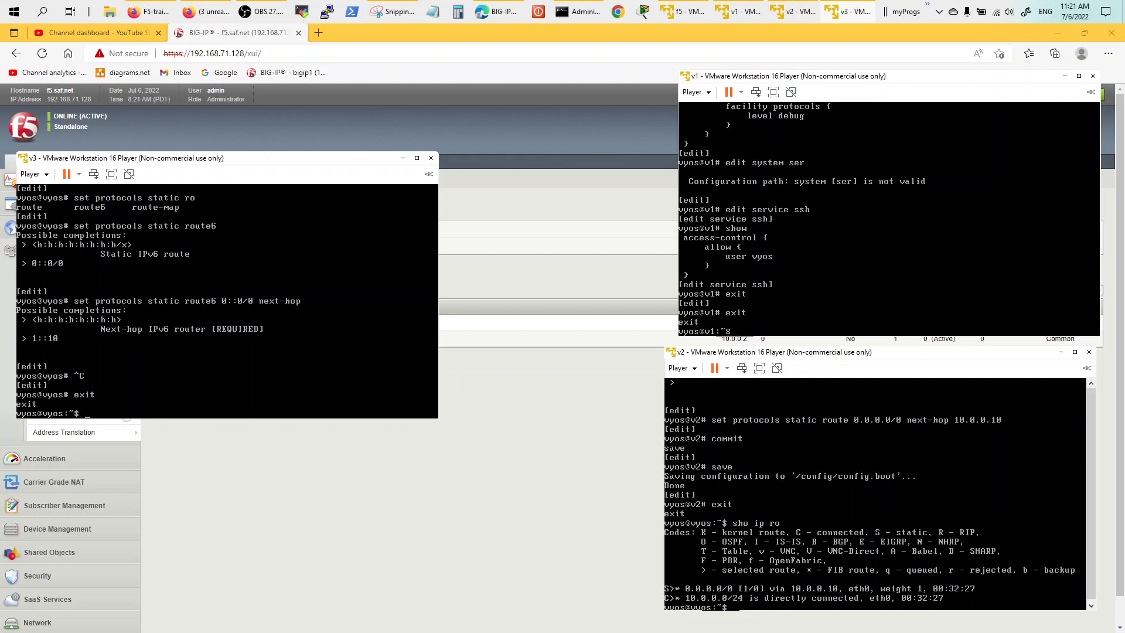
# Circle v3 and its IPv6 link, underline NAT64 on the diagram, then minimize it.
pyautogui.click(391, 12)
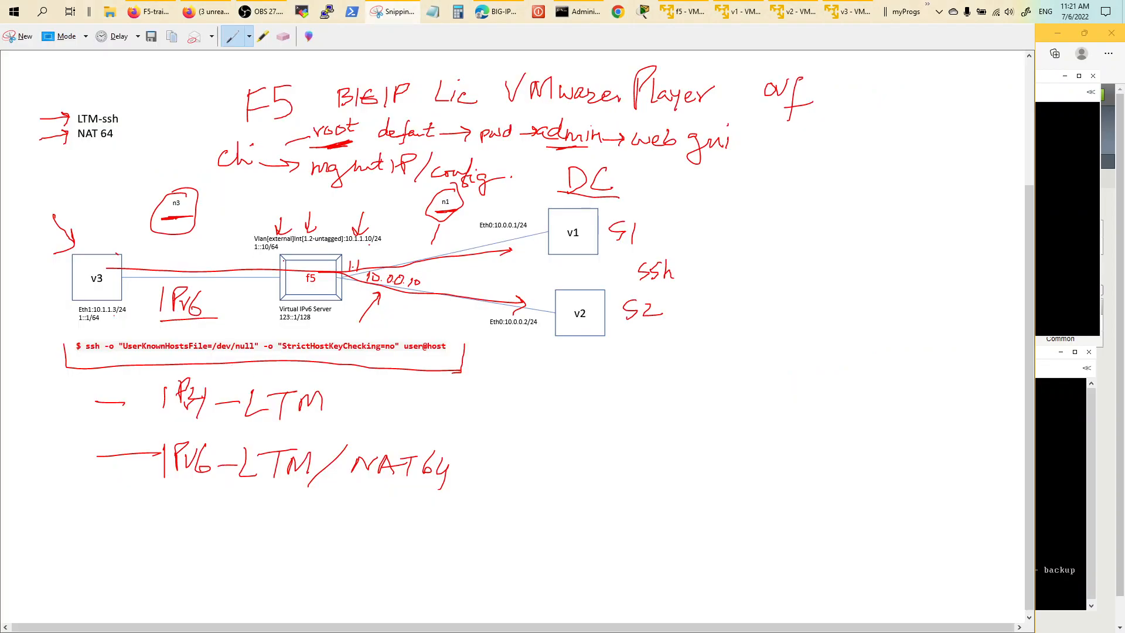
pyautogui.moveTo(90, 242); pyautogui.dragTo(264, 259)
pyautogui.moveTo(272, 304)
pyautogui.mouseDown()
pyautogui.moveTo(211, 326)
pyautogui.moveTo(42, 328)
pyautogui.moveTo(51, 245)
pyautogui.moveTo(150, 244)
pyautogui.mouseUp()
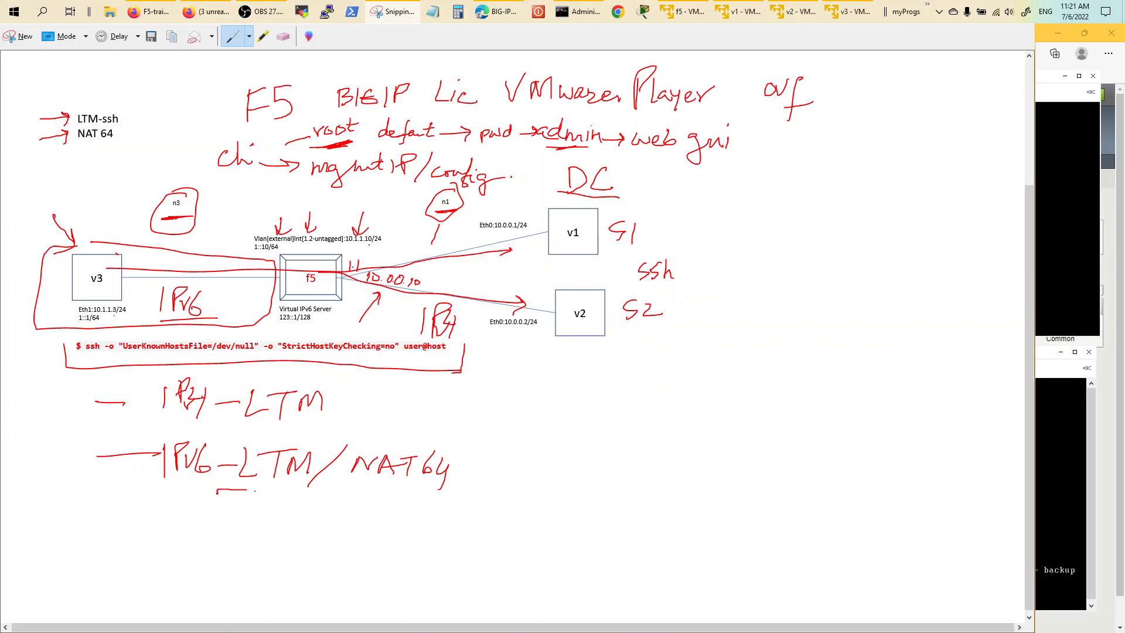
pyautogui.moveTo(321, 487); pyautogui.dragTo(410, 488)
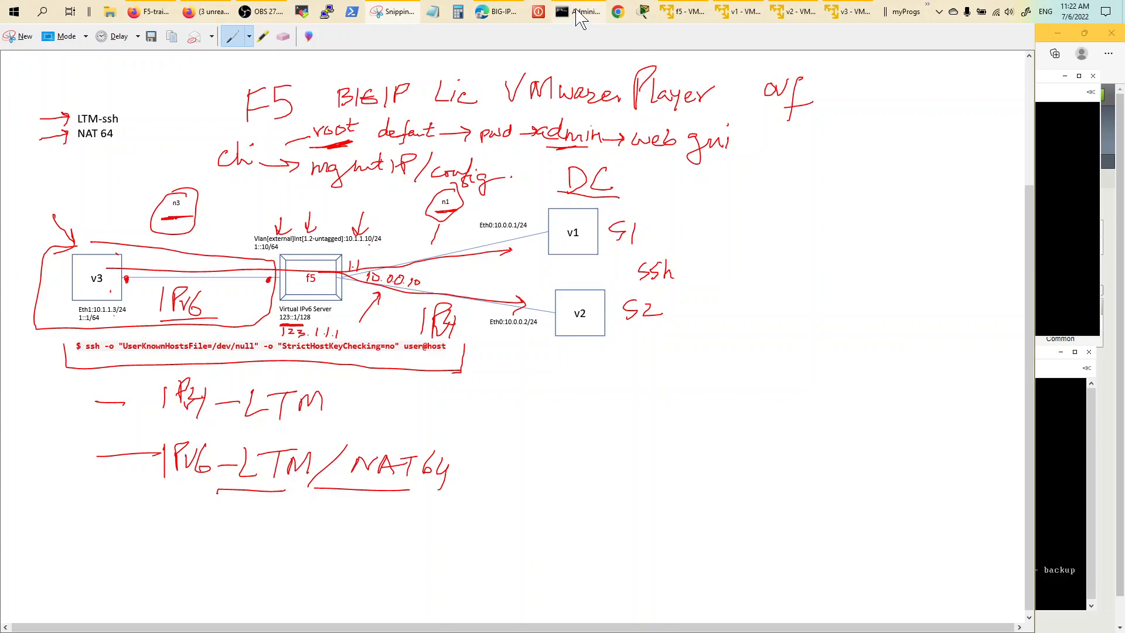
pyautogui.click(388, 14)
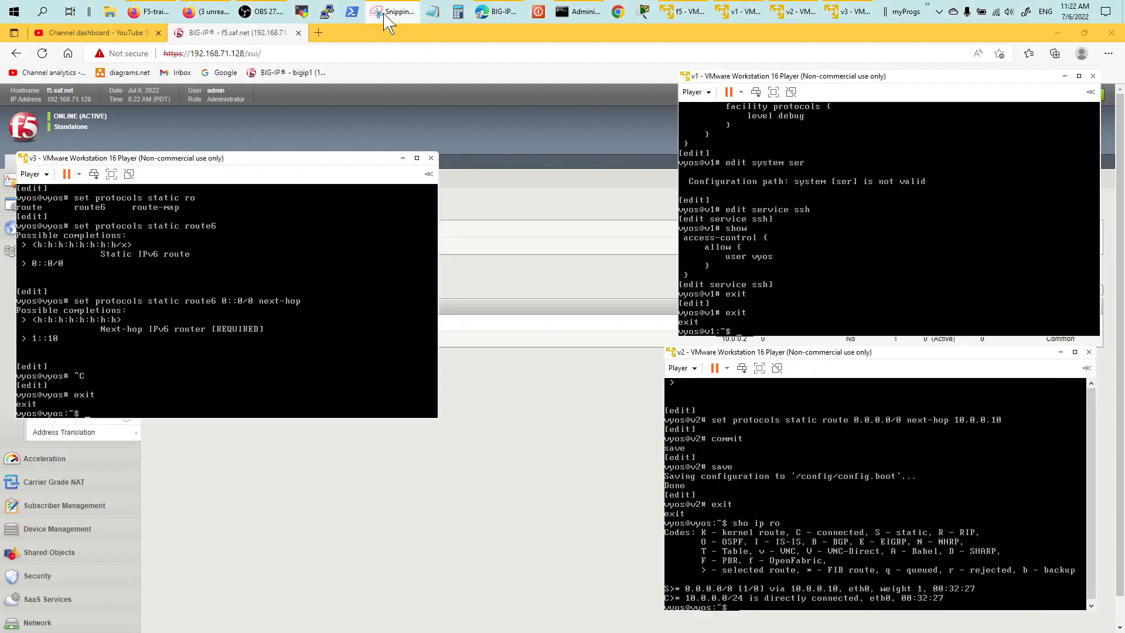
# Open the ipv6 self IP under Network > Self IPs to review its address and netmask.
pyautogui.click(246, 32)
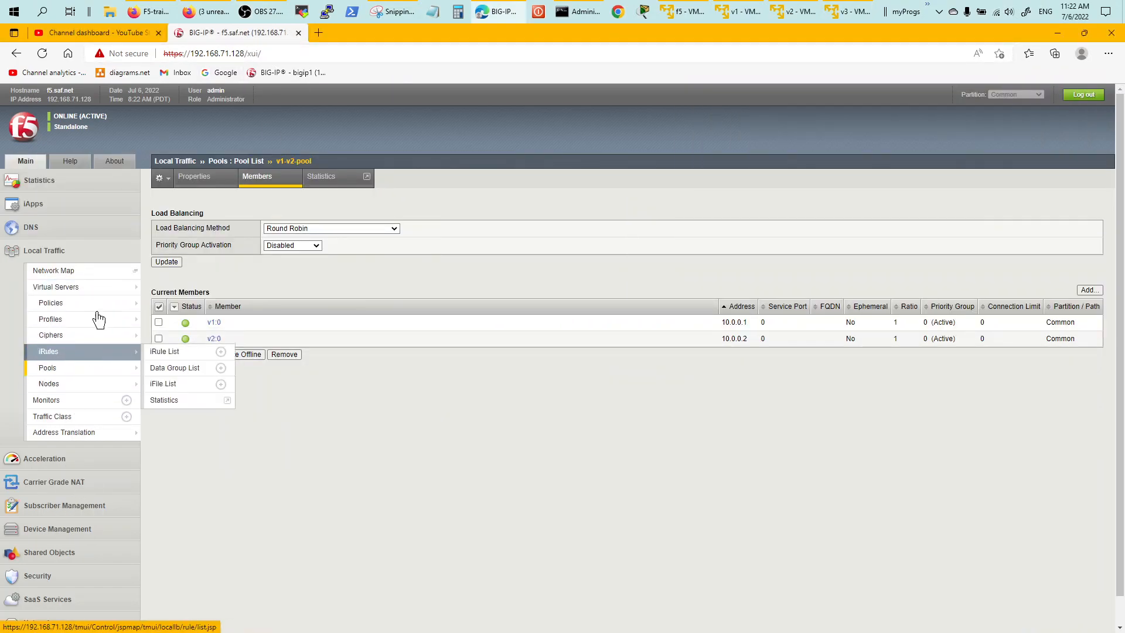
pyautogui.moveTo(75, 293)
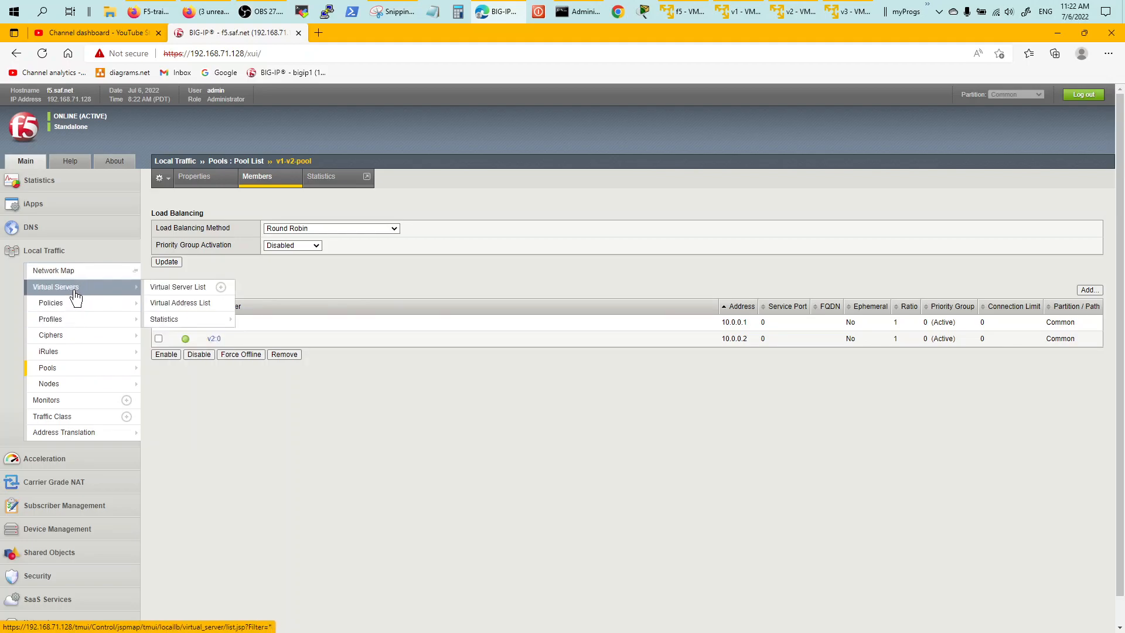
pyautogui.click(59, 251)
pyautogui.click(41, 440)
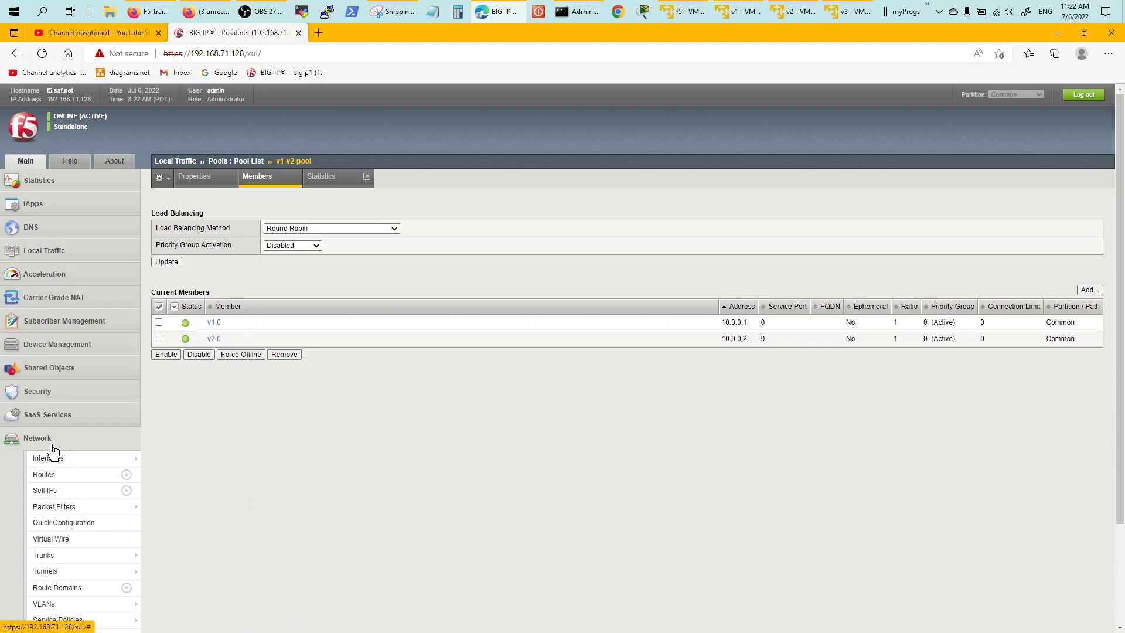
pyautogui.click(46, 491)
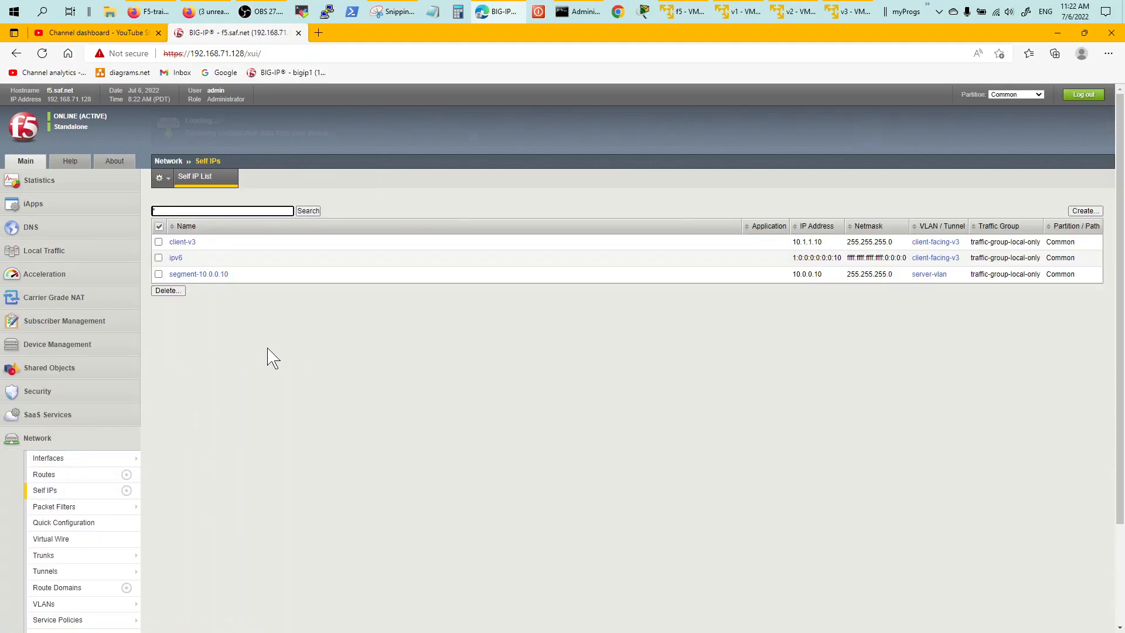
pyautogui.click(175, 258)
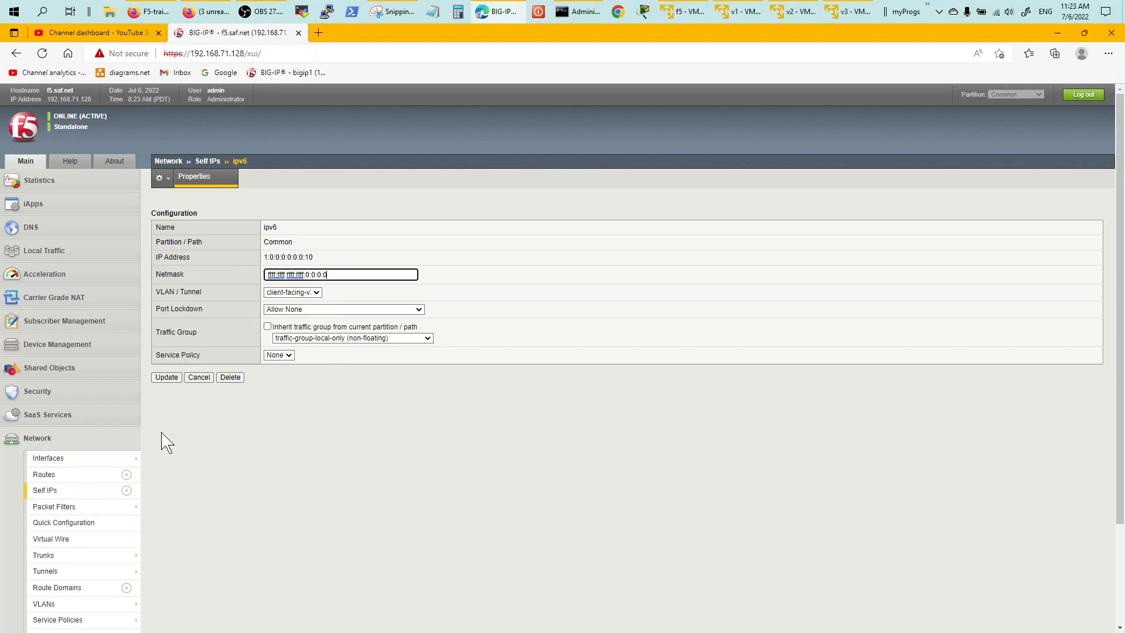
# Go to Local Traffic's Virtual Server List showing ipv6-VS at 123::1.
pyautogui.click(56, 439)
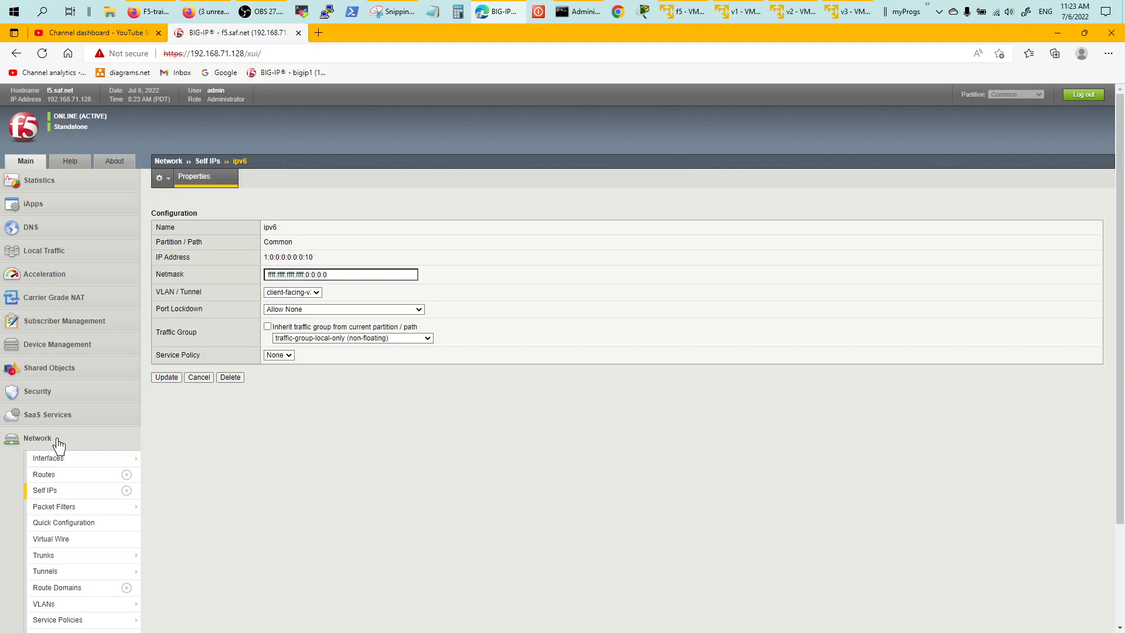
pyautogui.click(64, 252)
pyautogui.moveTo(66, 341)
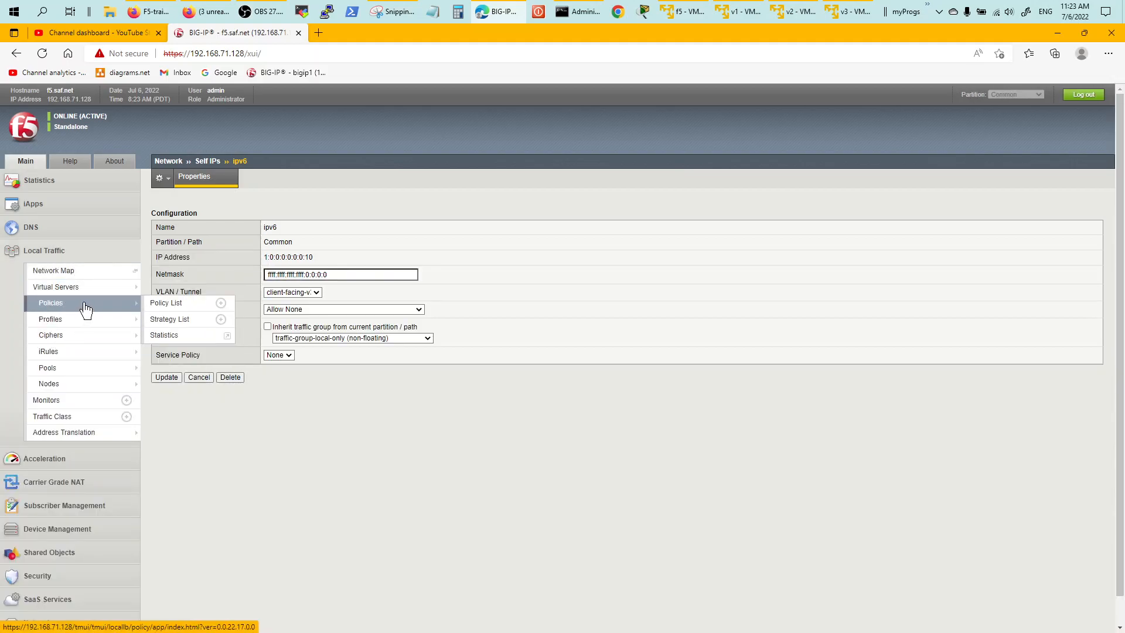
pyautogui.moveTo(91, 290)
pyautogui.click(182, 293)
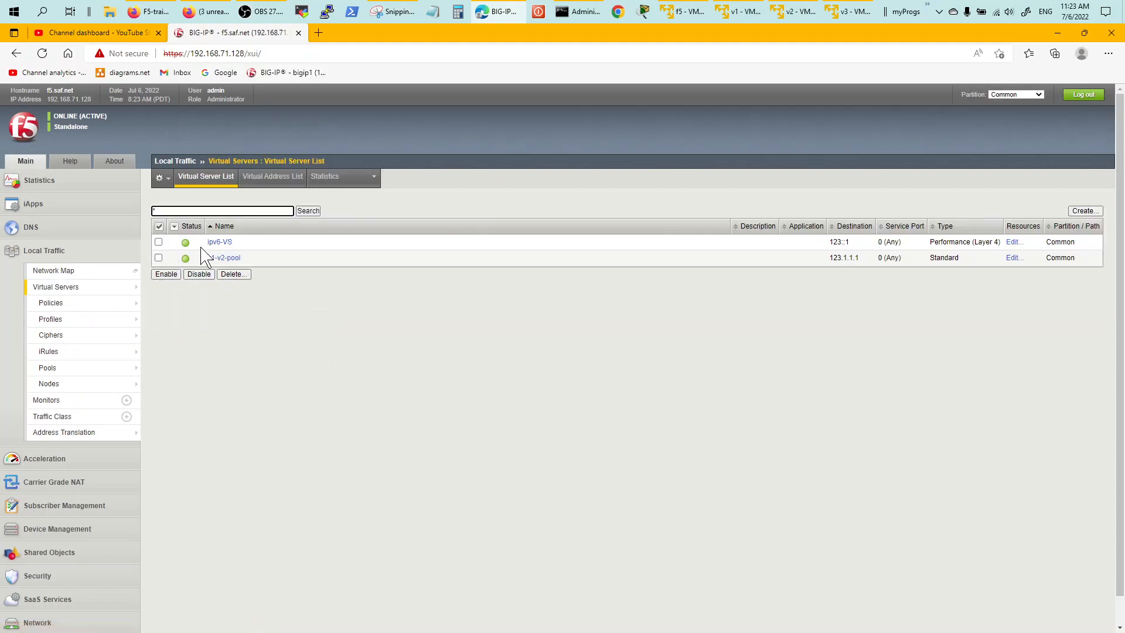
# Open ipv6-VS in Advanced configuration view and confirm NAT64 is enabled.
pyautogui.click(217, 243)
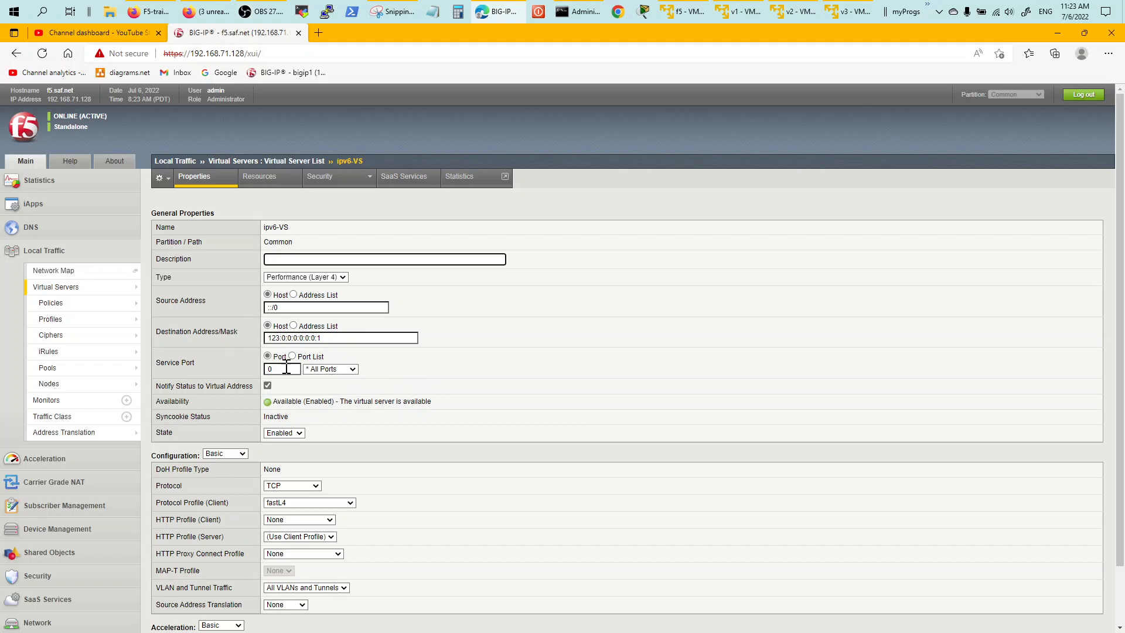
pyautogui.moveTo(1119, 298); pyautogui.dragTo(1115, 369)
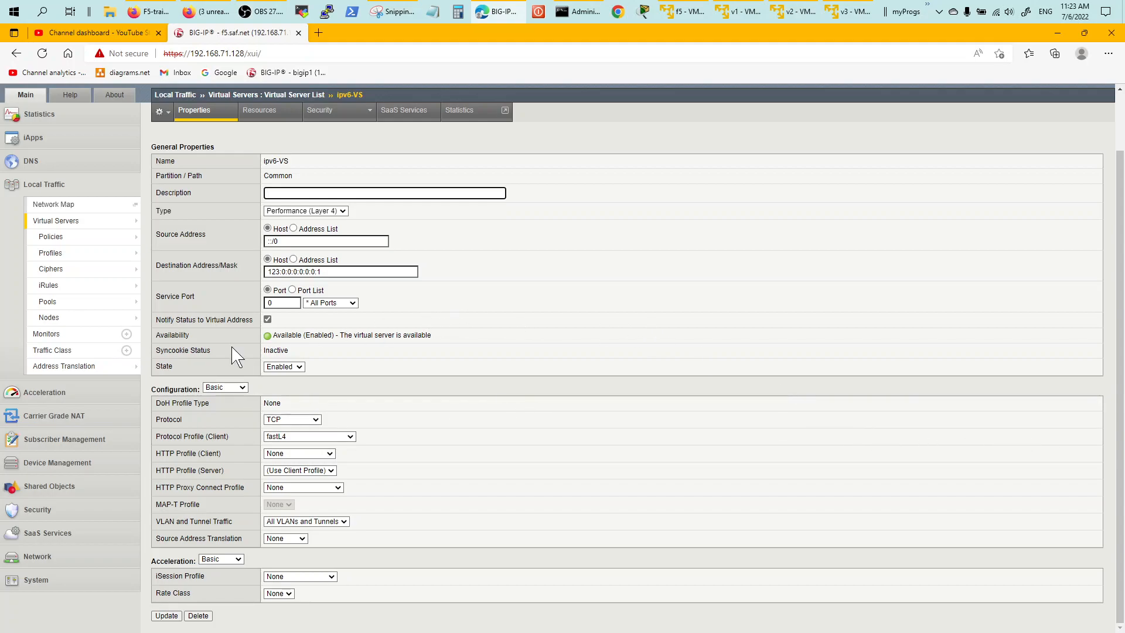
pyautogui.click(242, 388)
pyautogui.click(239, 404)
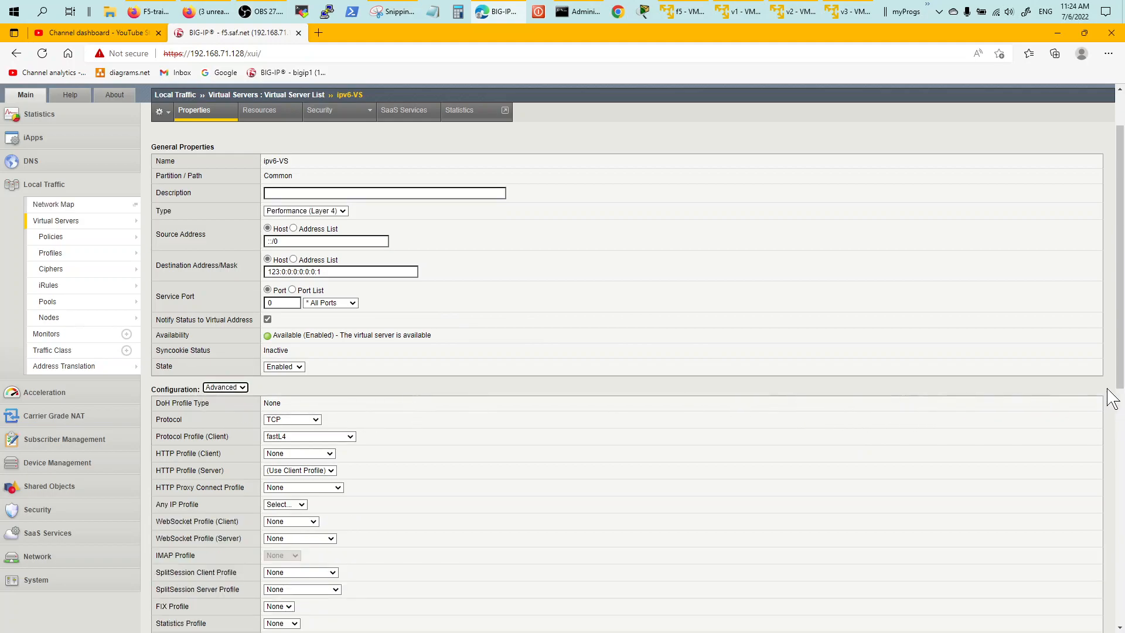
pyautogui.moveTo(1119, 378); pyautogui.dragTo(1117, 557)
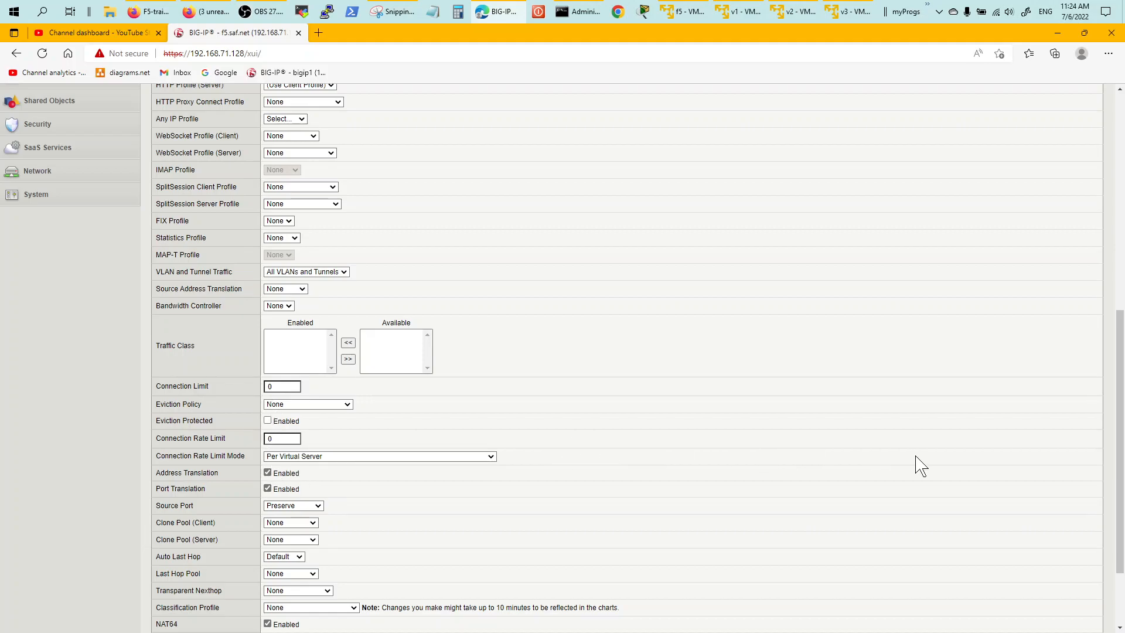
pyautogui.scroll(-2, 1113, 457)
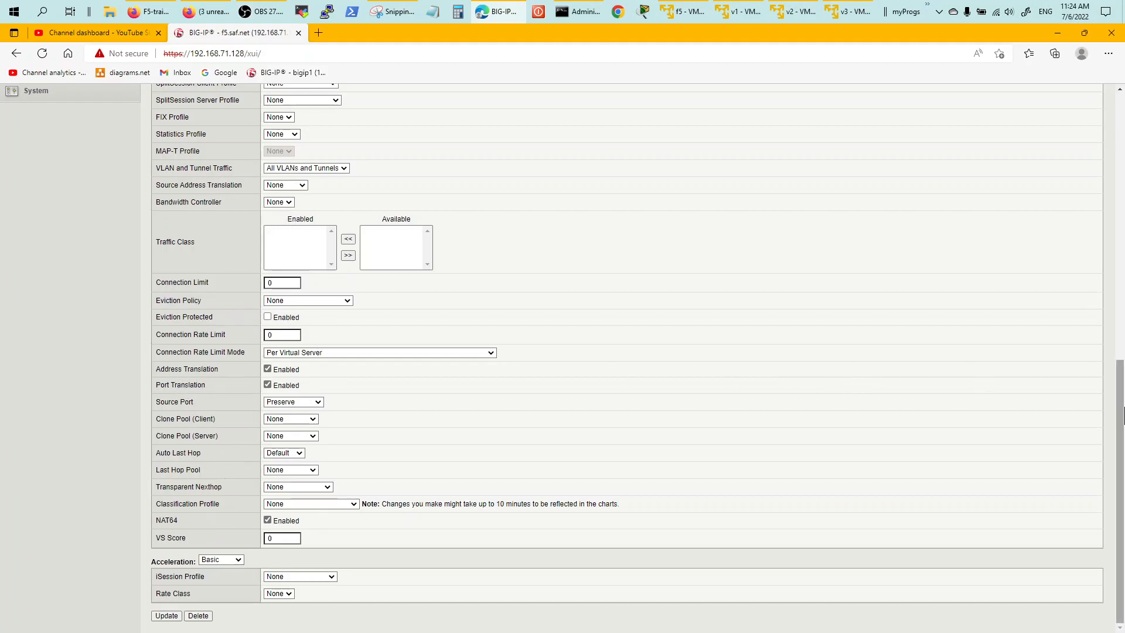
pyautogui.scroll(5, 1121, 430)
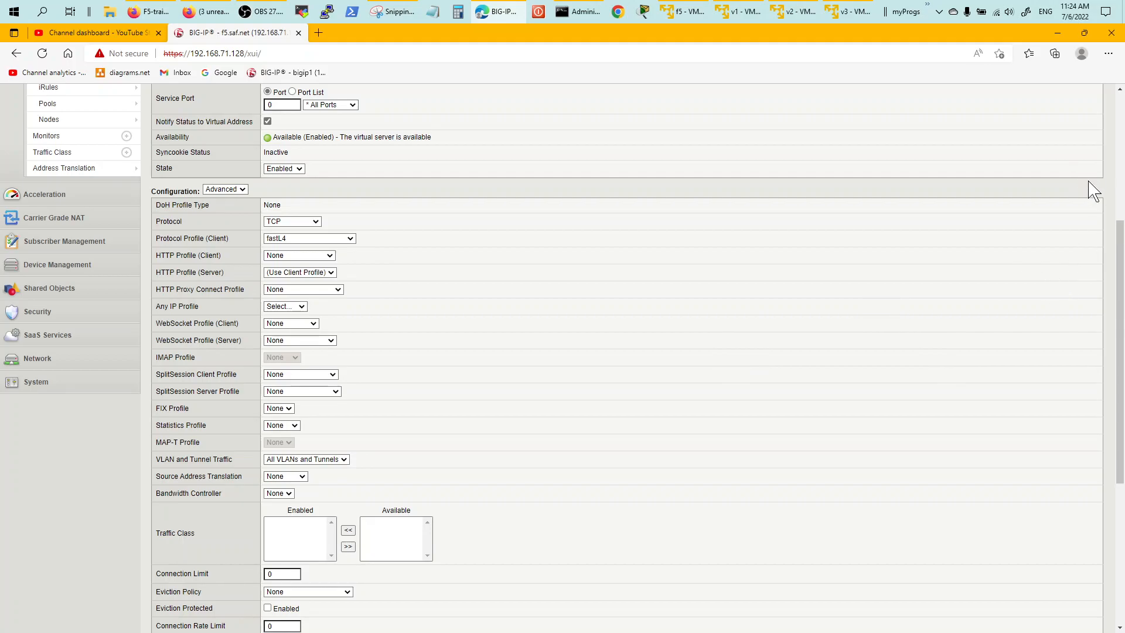
# Check ipv6-VS's Resources, whose default pool is v1-v2-pool, then bring up the v1 console.
pyautogui.moveTo(1119, 240); pyautogui.dragTo(1121, 127)
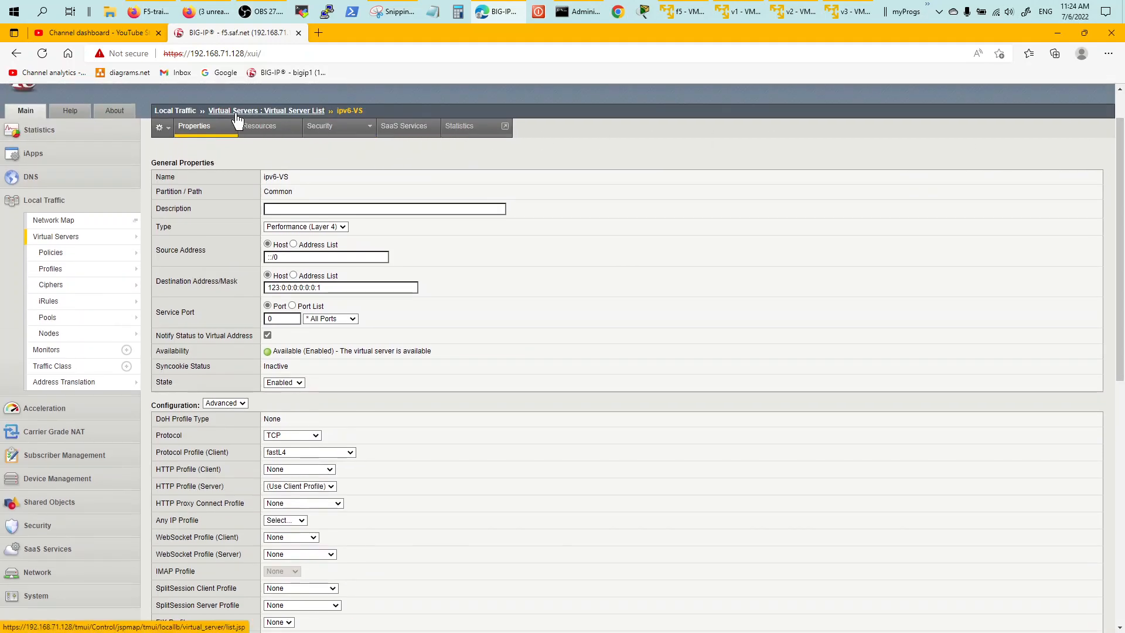
pyautogui.click(260, 131)
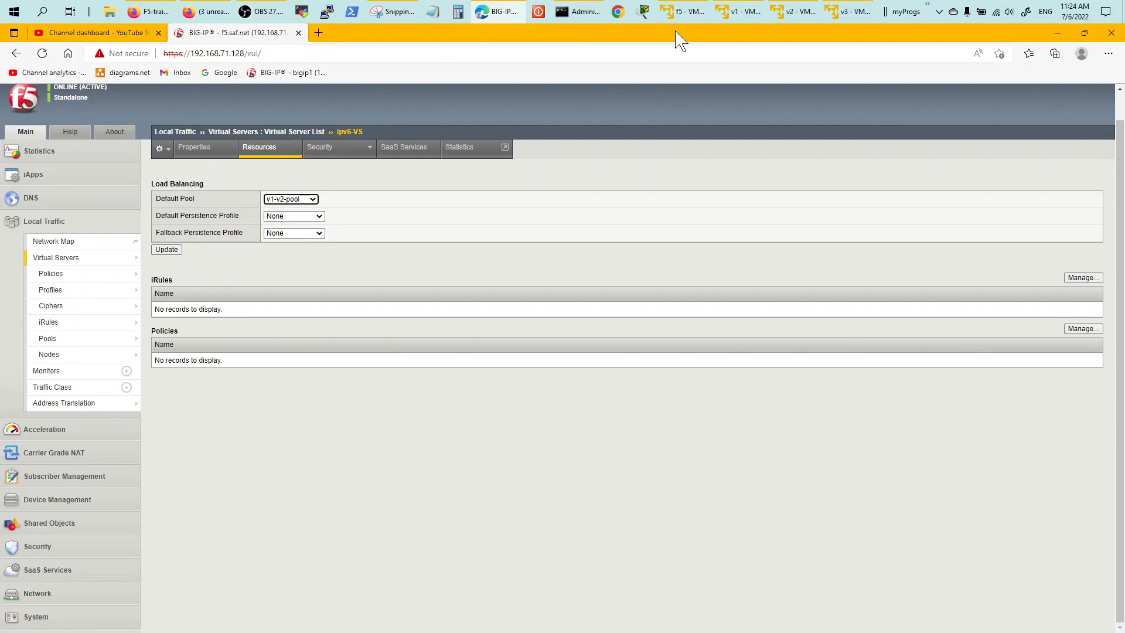
pyautogui.click(741, 17)
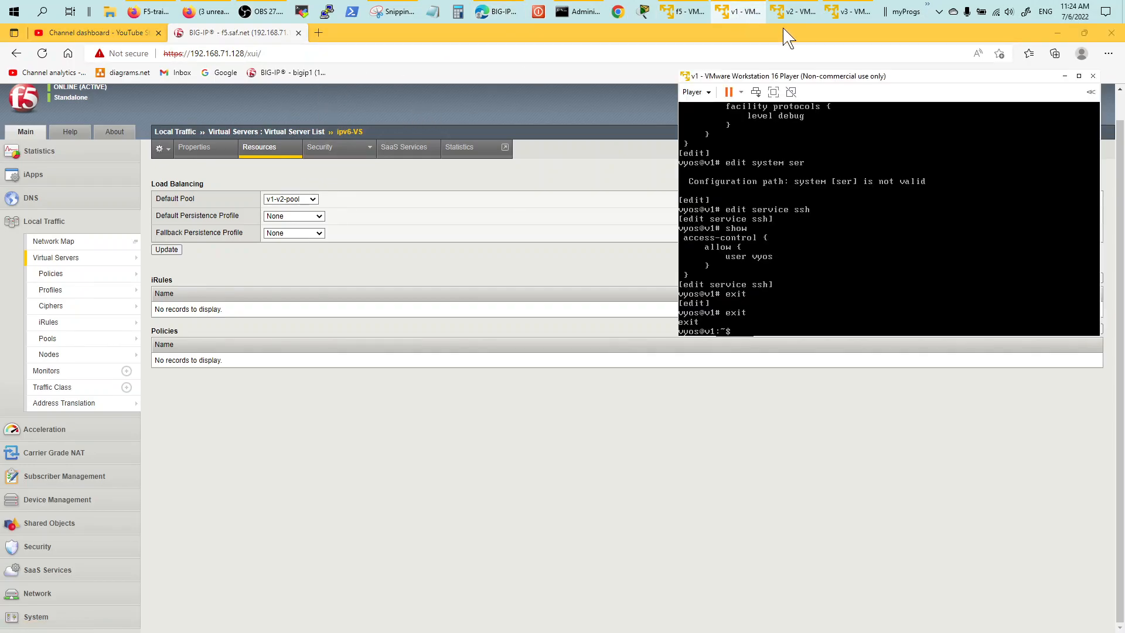
# Bring the v2 and v3 consoles forward and start a bash shell on v3.
pyautogui.click(795, 17)
pyautogui.click(850, 16)
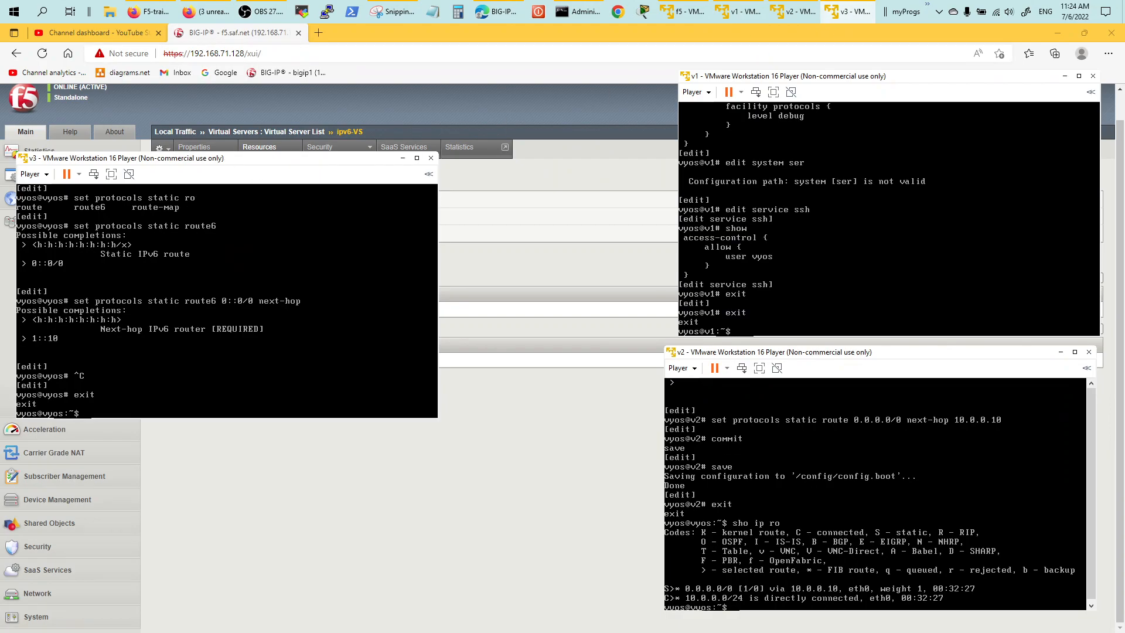
pyautogui.press('Return')
pyautogui.press('Return')
pyautogui.press('Return')
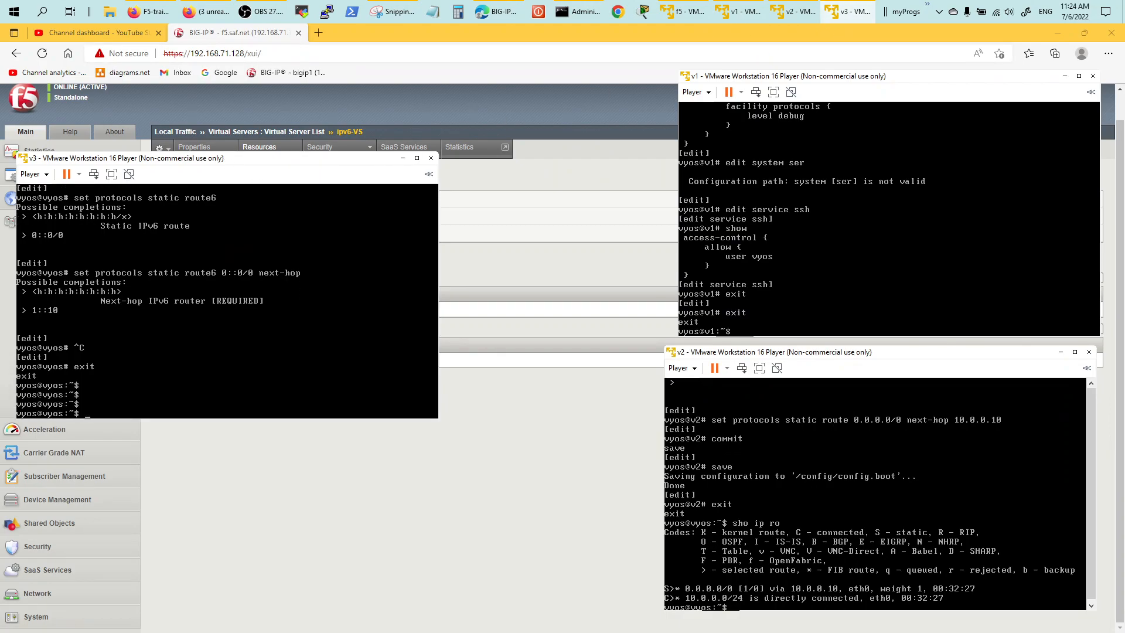
pyautogui.write('bash')
pyautogui.press('Return')
pyautogui.press('Return')
pyautogui.press('Return')
# List the home-directory scripts and view the contents of gossh.sh and ipv6.sh.
pyautogui.write('ls')
pyautogui.press('Return')
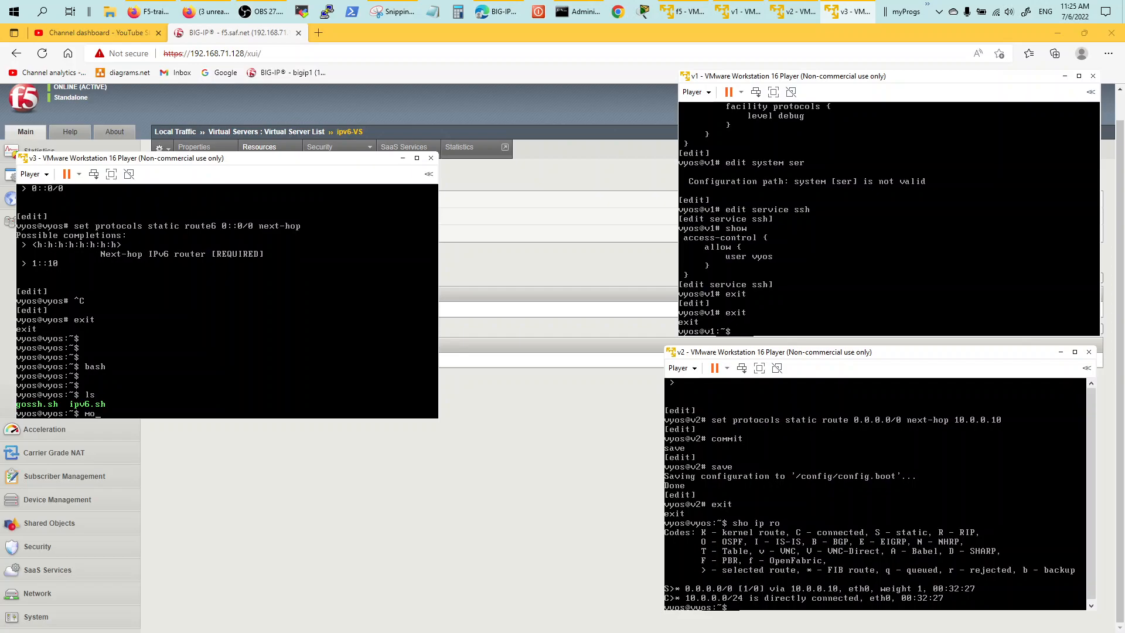
pyautogui.press('Return')
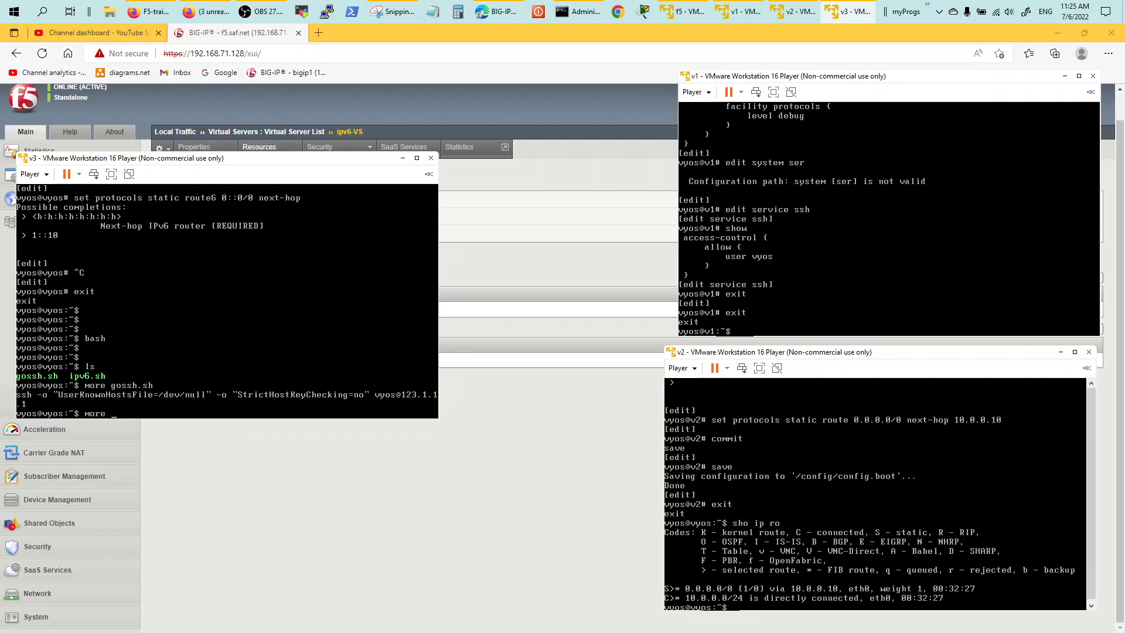
pyautogui.write('more ip')
pyautogui.press('Tab')
pyautogui.press('Return')
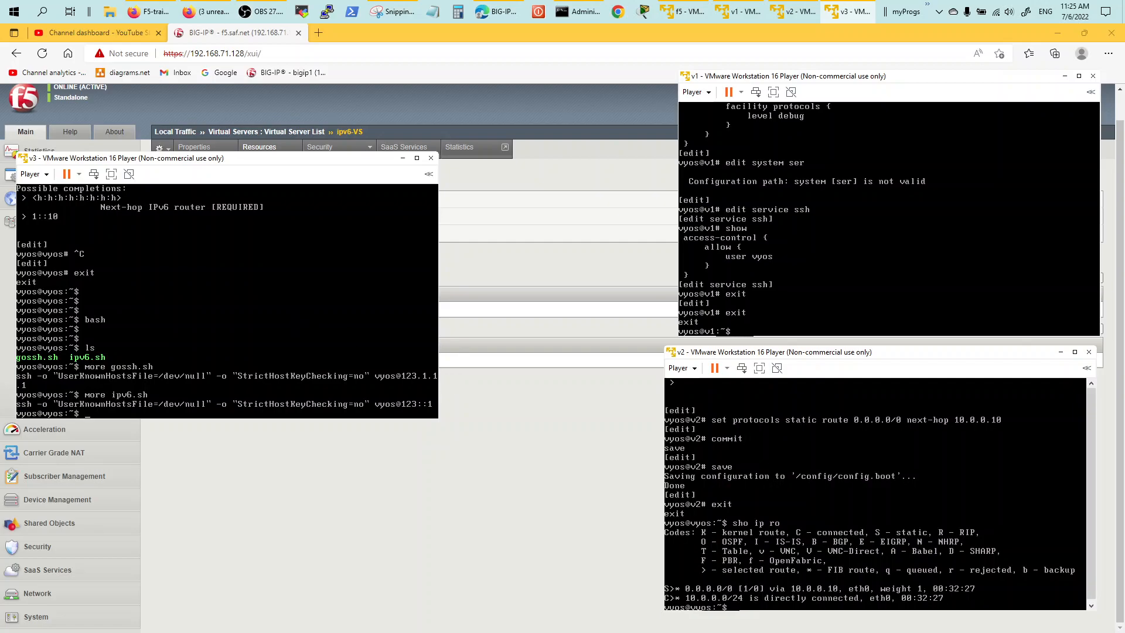
# Run ./ipv6.sh to SSH to 123::1, log in with the account password on v2, then exit.
pyautogui.press('Return')
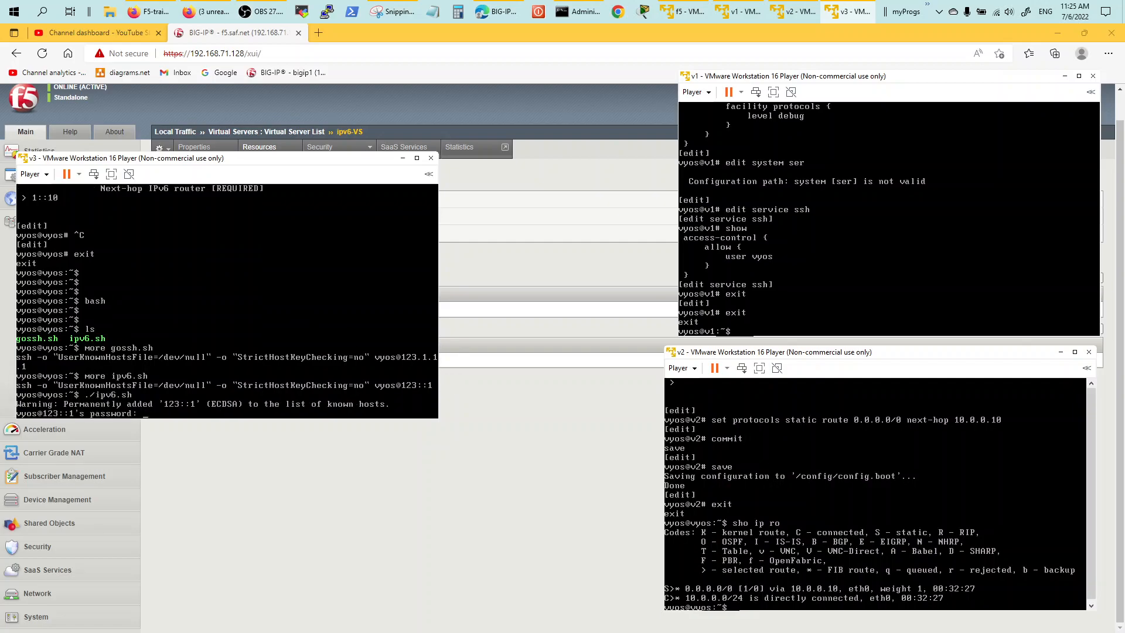
pyautogui.write('vyos')
pyautogui.press('Return')
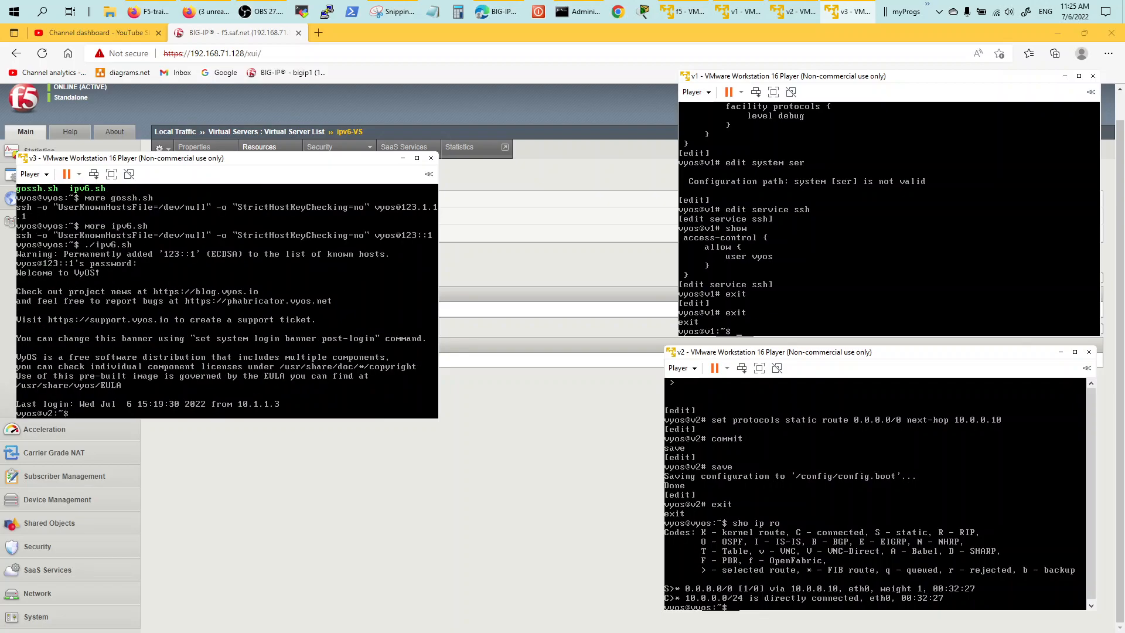
pyautogui.write('exit')
pyautogui.press('Return')
# Run ./ipv6.sh again, confirm it lands on v1, exit, and return to the BIG-IP browser page.
pyautogui.press('Return')
pyautogui.write('vyos')
pyautogui.press('Return')
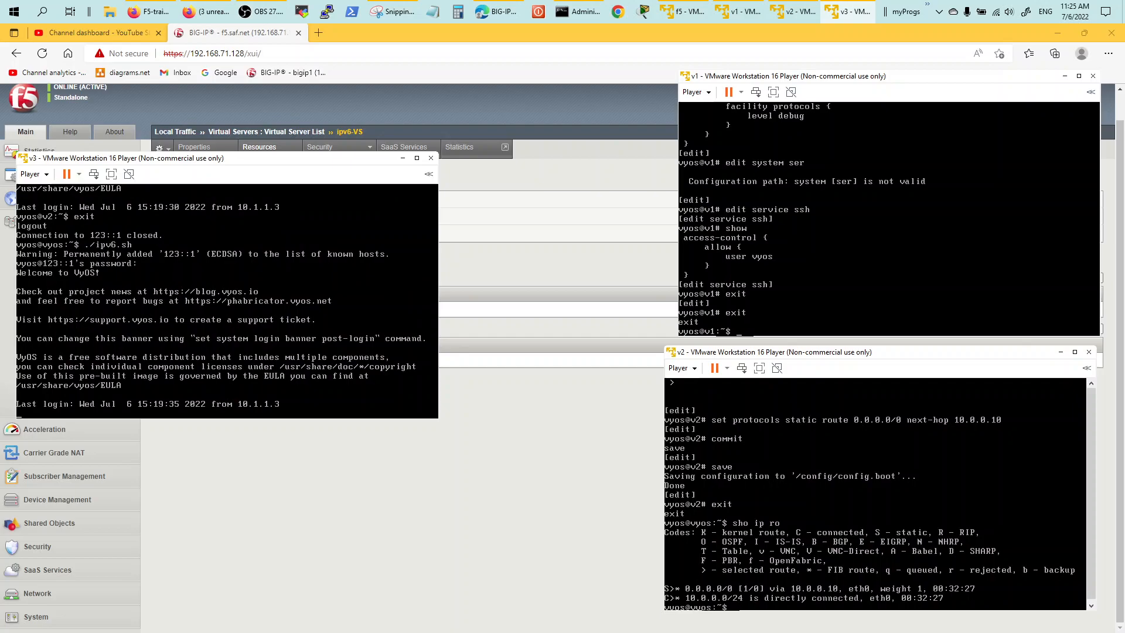
pyautogui.write('exit')
pyautogui.press('Return')
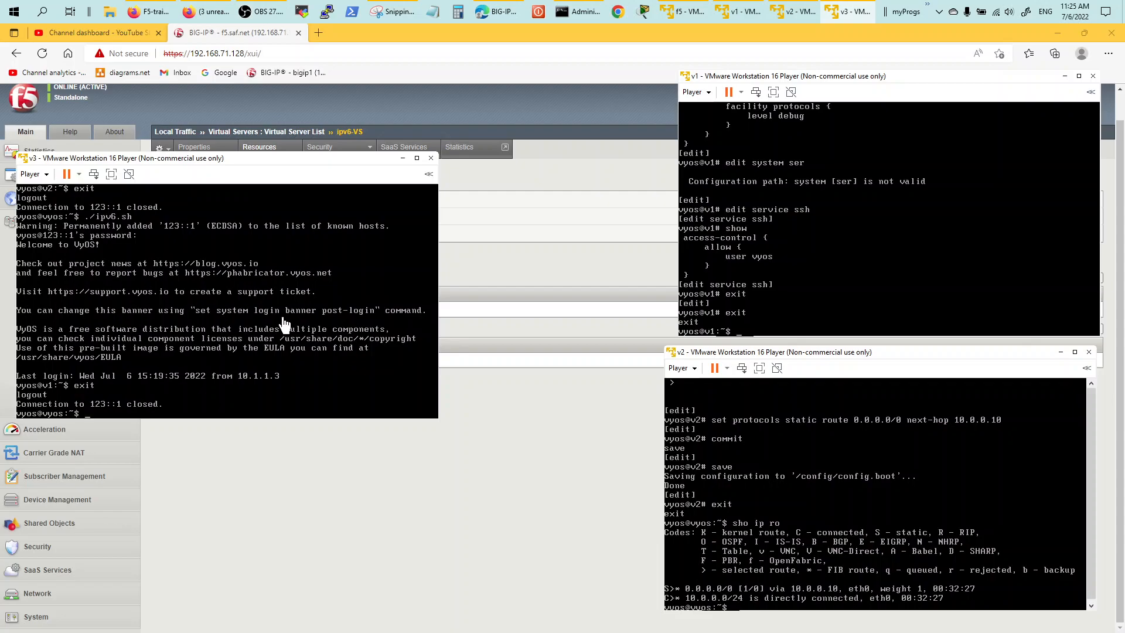
pyautogui.click(354, 441)
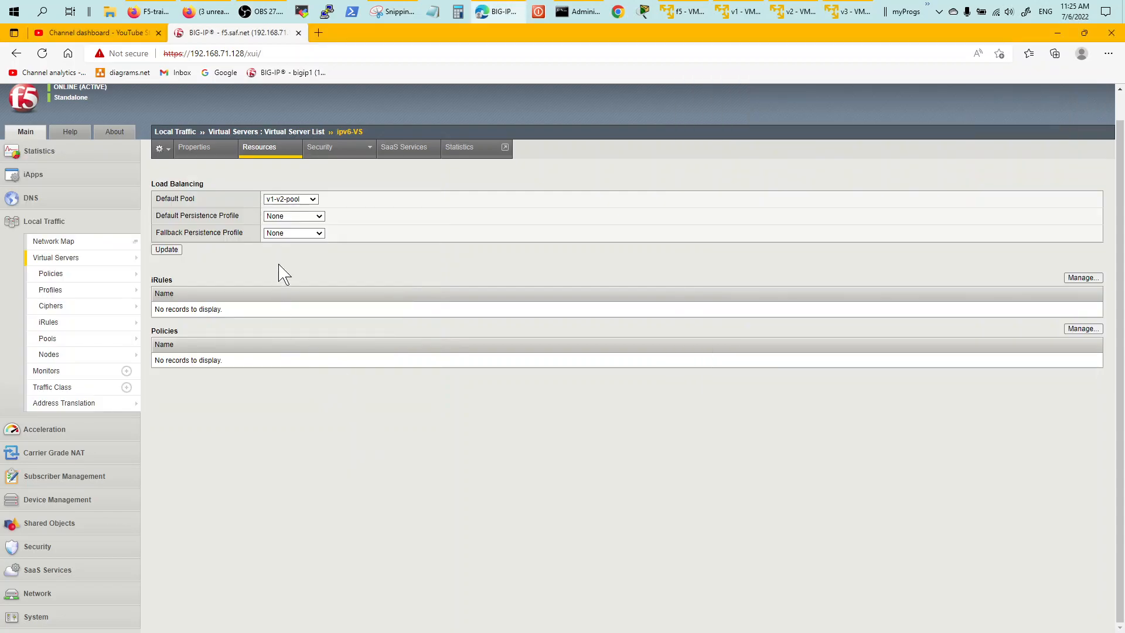